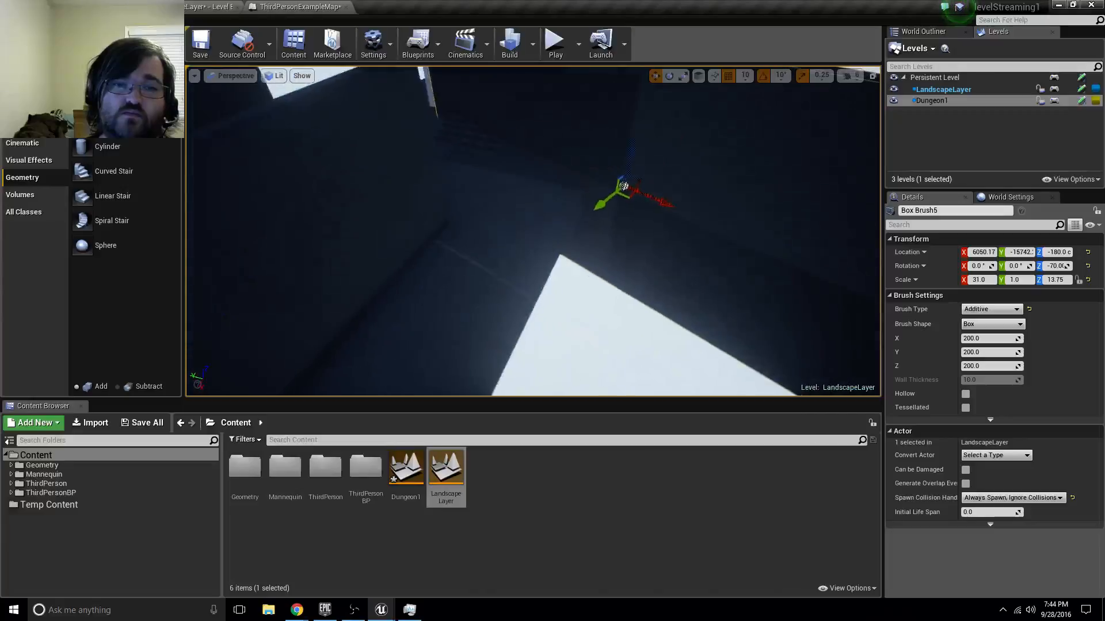
- Rotate the Box Brush5 wall to about -90° on Z and move it to about X 5260, Y -17262
right_drag(577, 248, 620, 285)
key(e)
mouse_move(620, 284)
mouse_down()
mouse_move(685, 278)
mouse_move(688, 267)
mouse_move(631, 253)
mouse_up()
key(w)
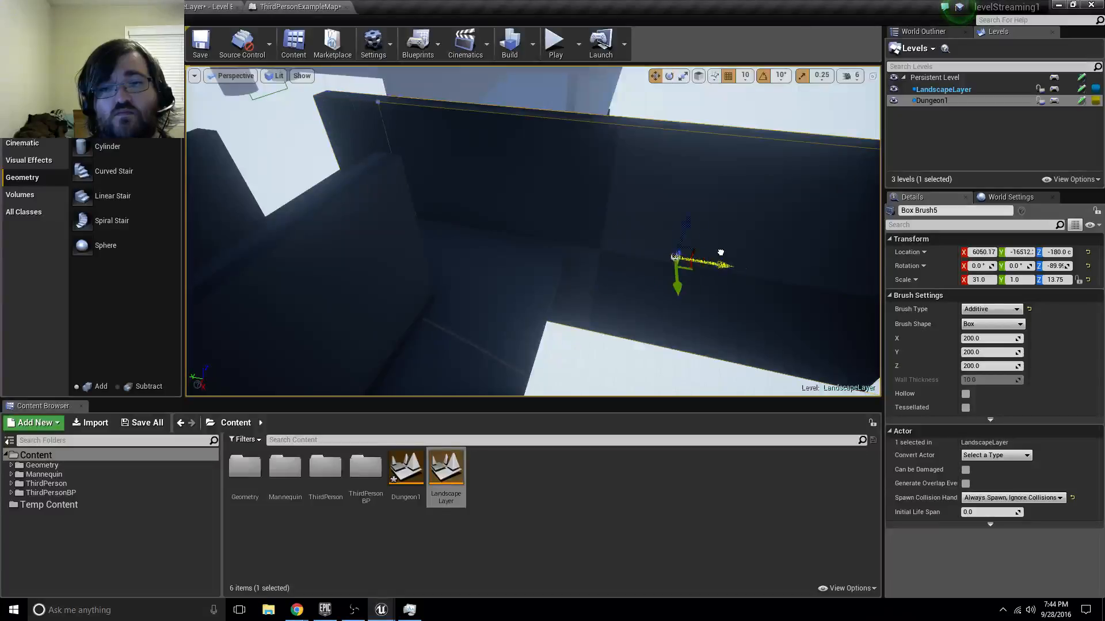
drag(720, 252, 827, 259)
mouse_move(797, 263)
right_down()
mouse_move(793, 230)
mouse_move(730, 291)
mouse_move(748, 262)
mouse_move(655, 249)
right_up()
mouse_move(764, 238)
mouse_down()
mouse_move(643, 206)
mouse_move(683, 222)
mouse_move(665, 213)
mouse_up()
right_drag(599, 266, 608, 245)
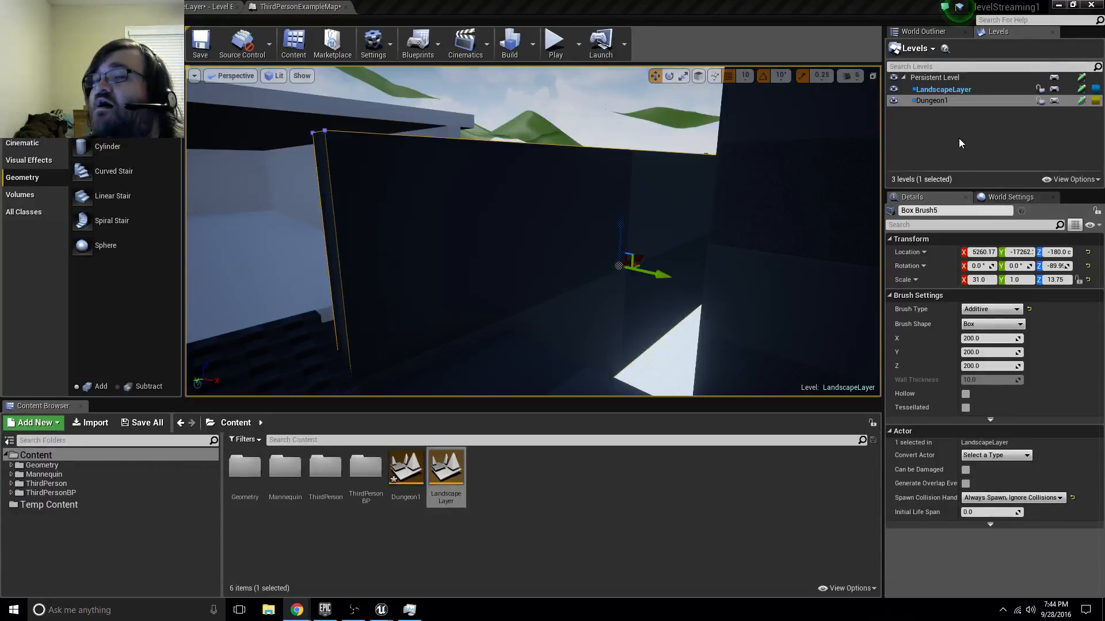
- Make Dungeon1 the current level
right_click(937, 101)
click(966, 120)
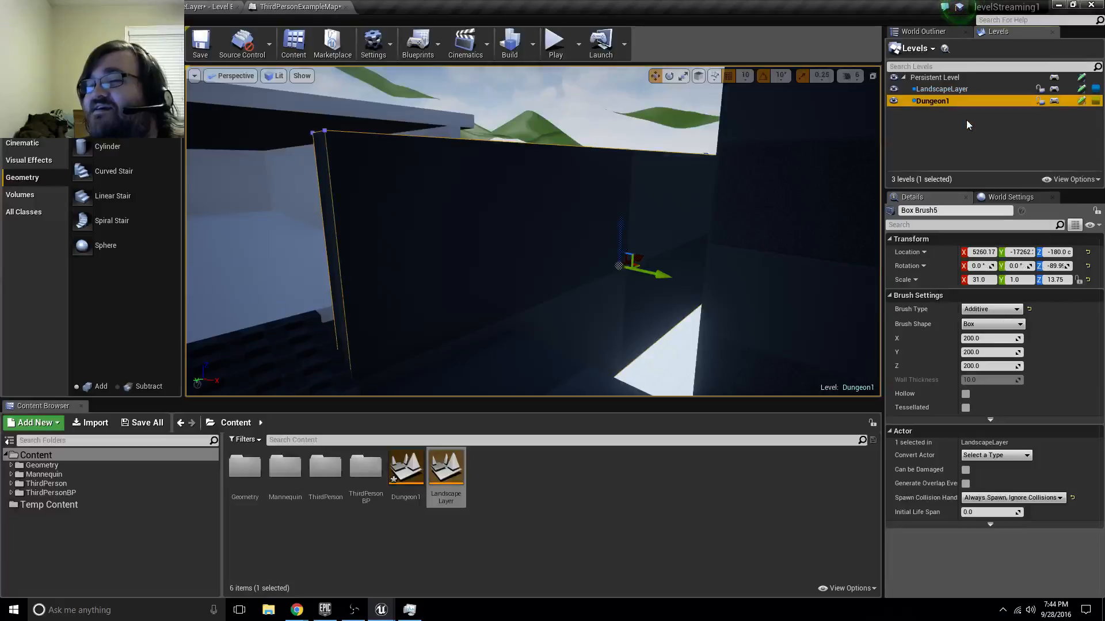
mouse_move(641, 235)
right_down()
mouse_move(538, 160)
mouse_move(641, 236)
right_up()
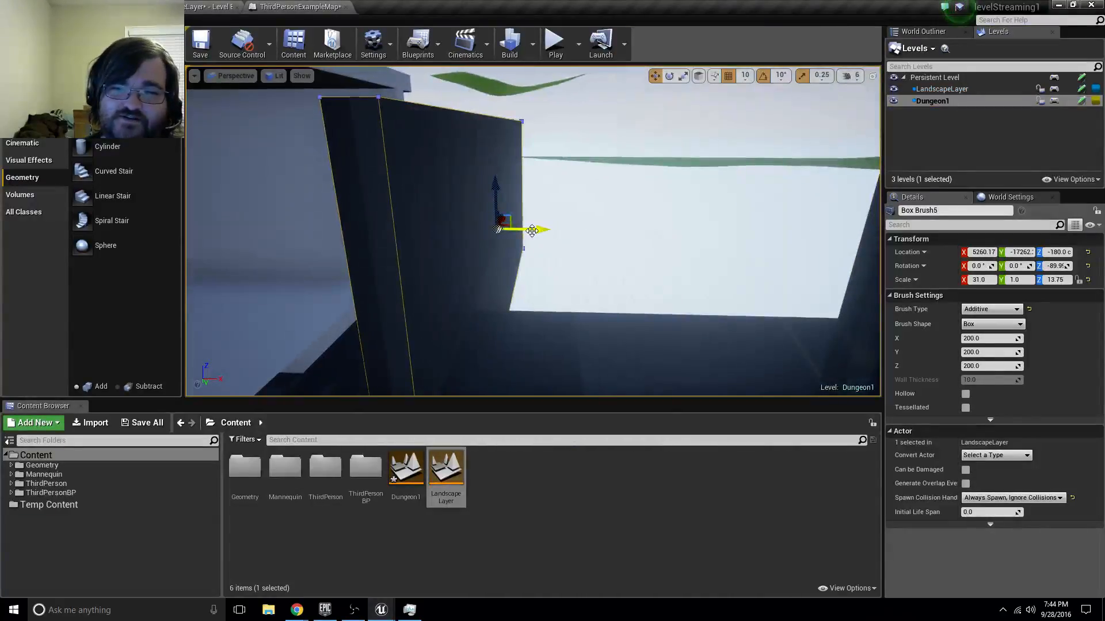
- Shift the rotated wall and the long Box Brush4 and Box Brush3 walls, placing Box Brush3 at about X 9520
shift+drag(532, 230, 567, 233)
click(605, 265)
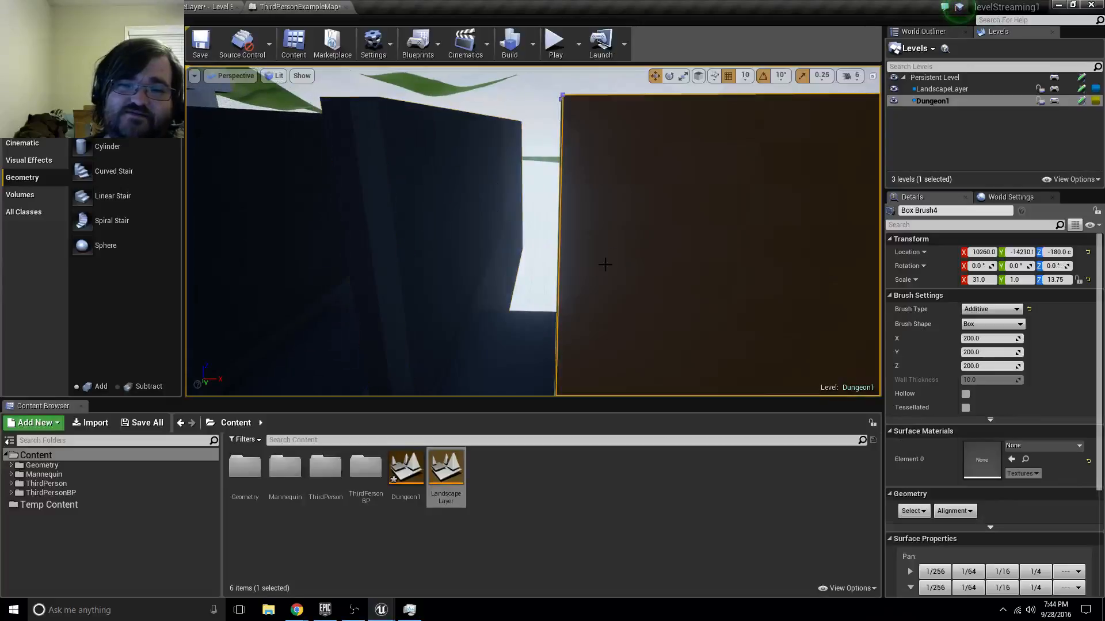
right_drag(606, 264, 641, 254)
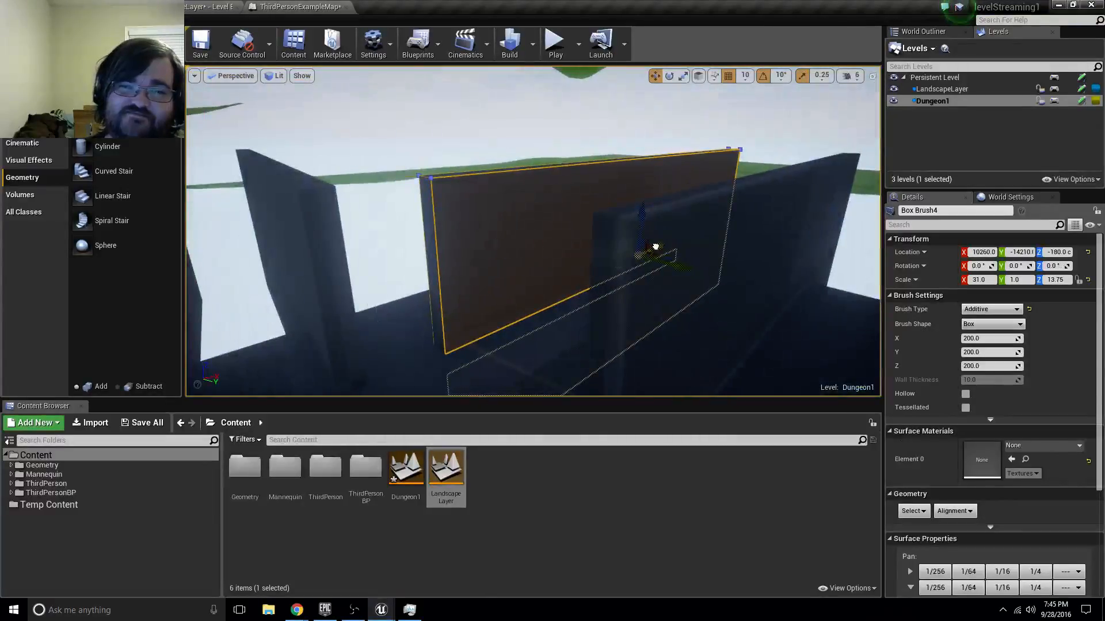
drag(655, 247, 623, 260)
mouse_move(538, 294)
right_down()
mouse_move(534, 313)
mouse_move(519, 315)
right_up()
click(711, 214)
drag(772, 217, 719, 228)
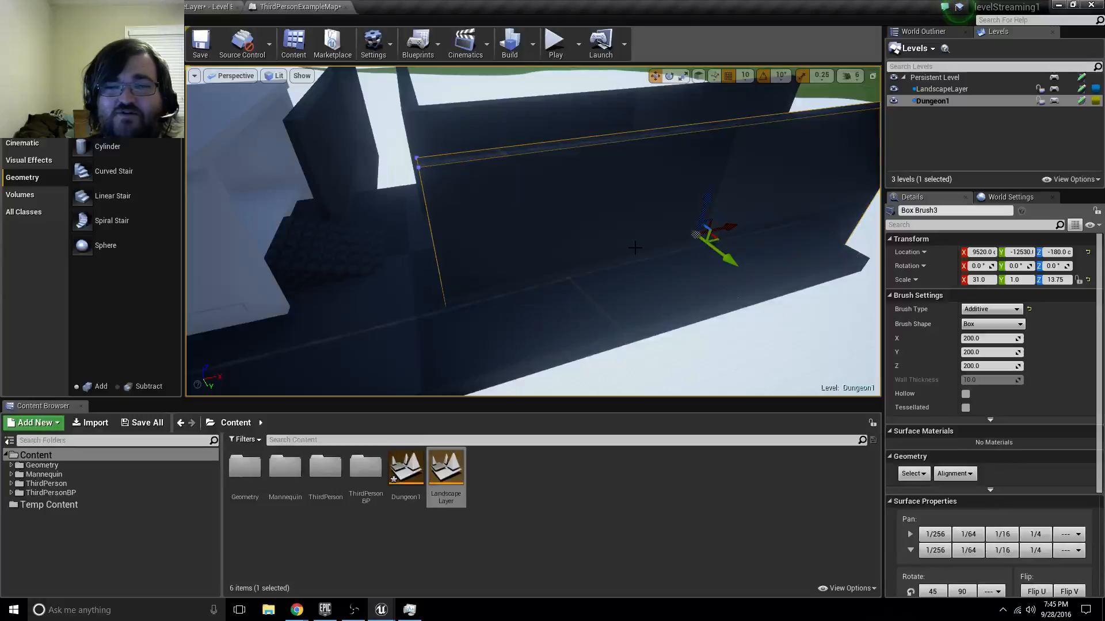
- Duplicate the Box Brush3 wall, rotate the copy -90° on Z and place it as an end wall at about X 4980
key(e)
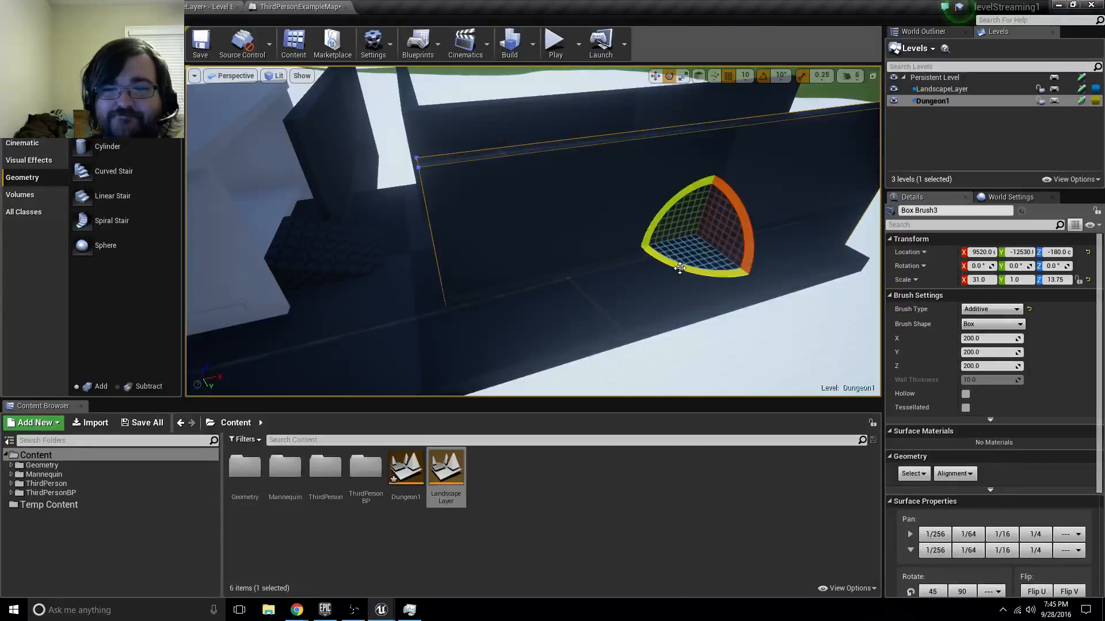
mouse_move(680, 268)
alt+mouse_down()
mouse_move(699, 235)
mouse_move(728, 229)
mouse_move(334, 305)
alt+mouse_up()
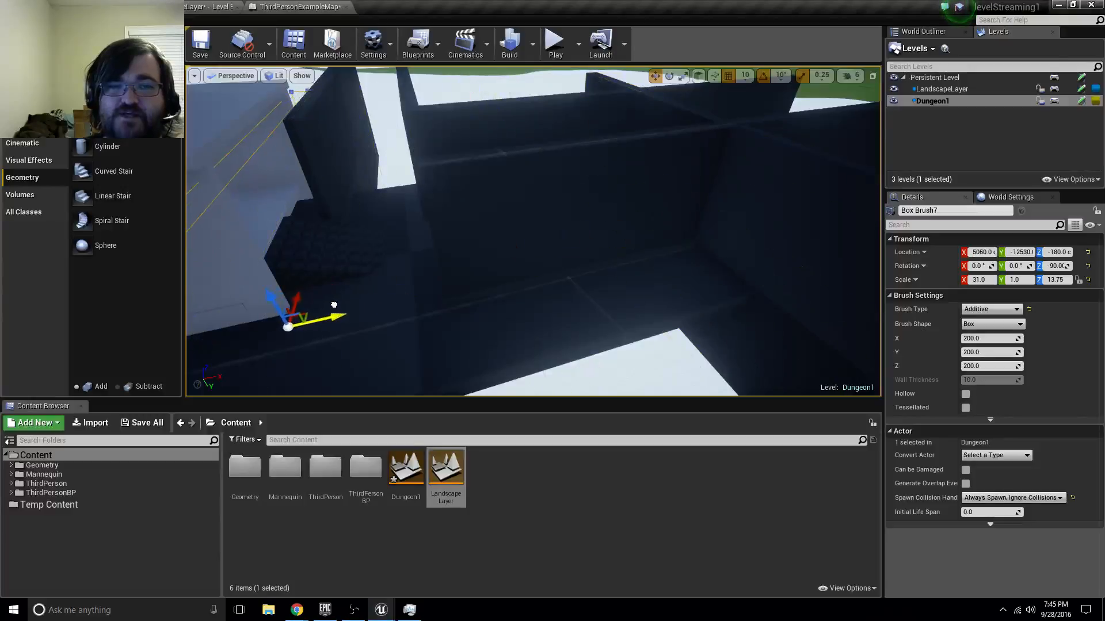
mouse_move(367, 236)
right_down()
mouse_move(322, 221)
mouse_move(314, 245)
mouse_move(340, 228)
mouse_move(367, 237)
right_up()
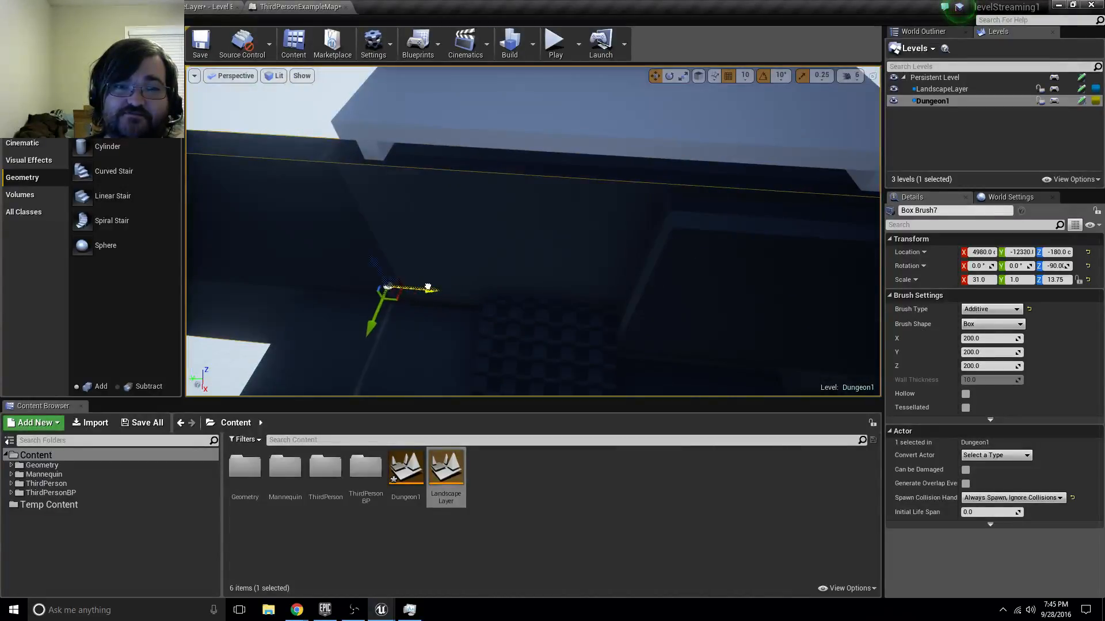
mouse_move(442, 291)
right_down()
mouse_move(676, 276)
mouse_move(493, 276)
right_up()
- Move the Box Brush5 wall in line with the new end wall, to about X 5000, Y -18982
click(414, 251)
mouse_move(414, 250)
right_down()
mouse_move(345, 248)
mouse_move(299, 224)
mouse_move(293, 172)
mouse_move(302, 181)
right_up()
right_drag(807, 349, 832, 350)
drag(801, 280, 987, 215)
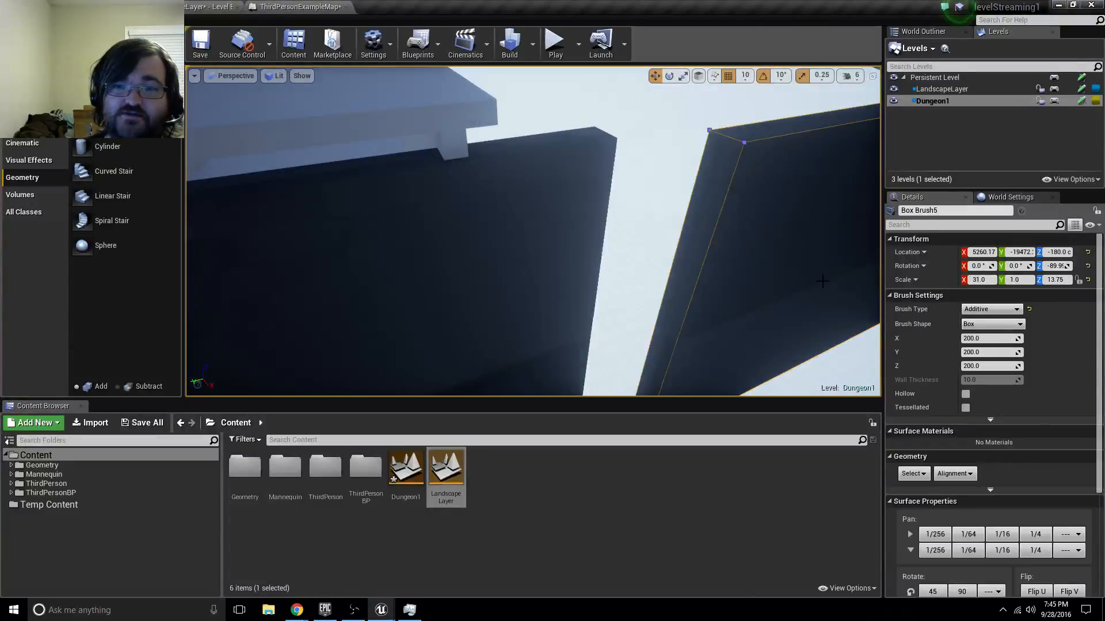
mouse_move(808, 275)
right_down()
mouse_move(808, 322)
mouse_move(851, 282)
right_up()
mouse_move(787, 229)
mouse_down()
mouse_move(831, 252)
mouse_move(752, 217)
mouse_move(774, 217)
mouse_up()
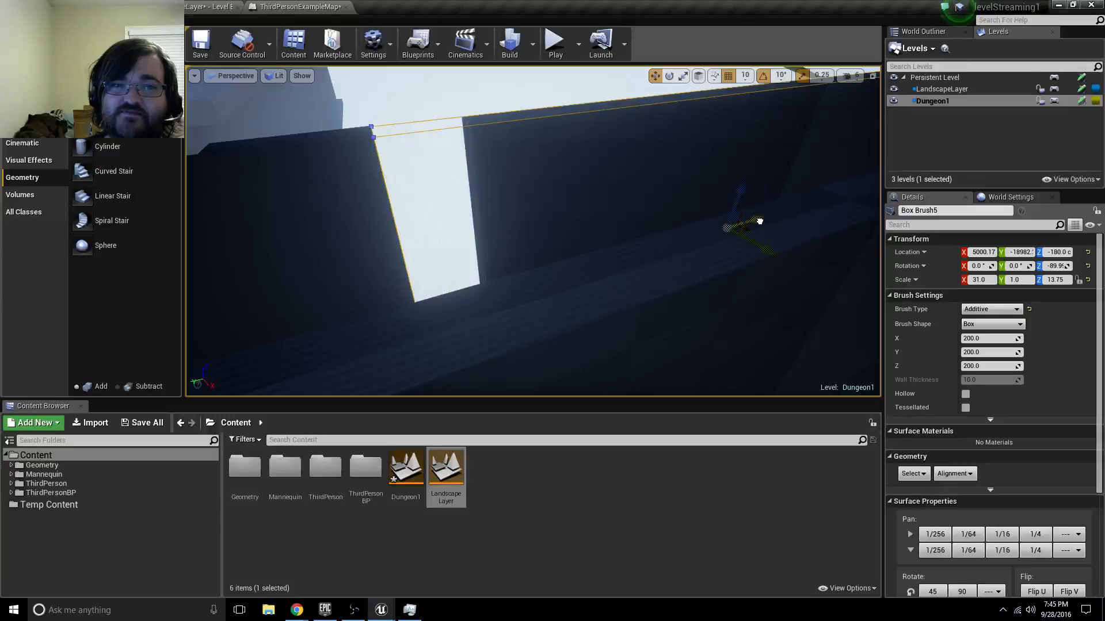
- Place a subtractive box brush on the end wall above the stairs and push it into the wall to X 5020
mouse_move(759, 221)
right_down()
mouse_move(664, 250)
mouse_move(615, 221)
mouse_move(621, 230)
right_up()
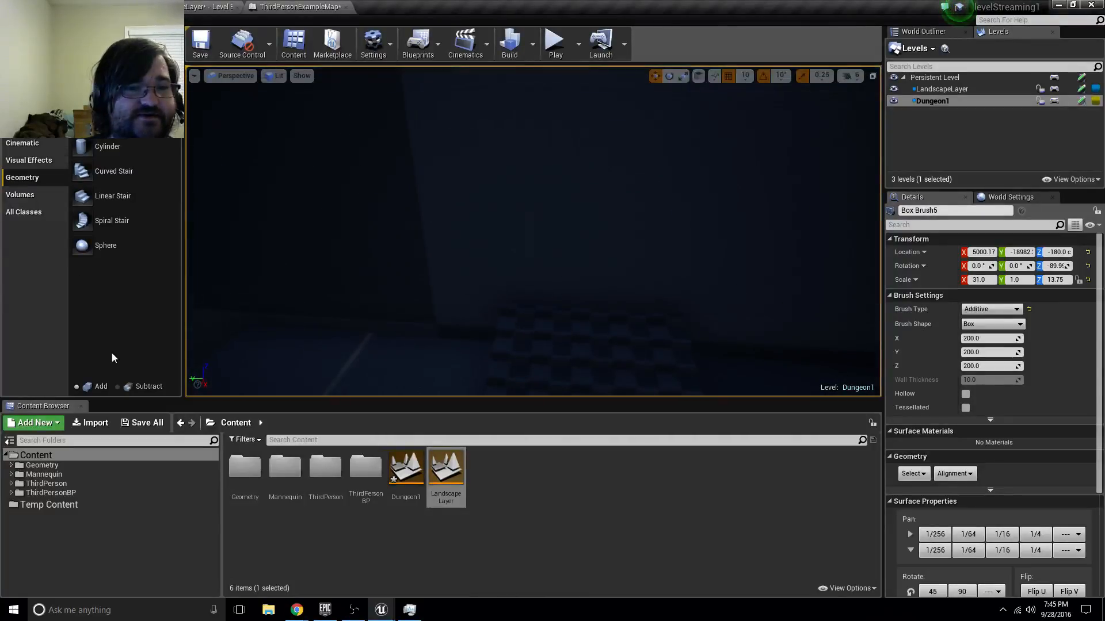
click(128, 387)
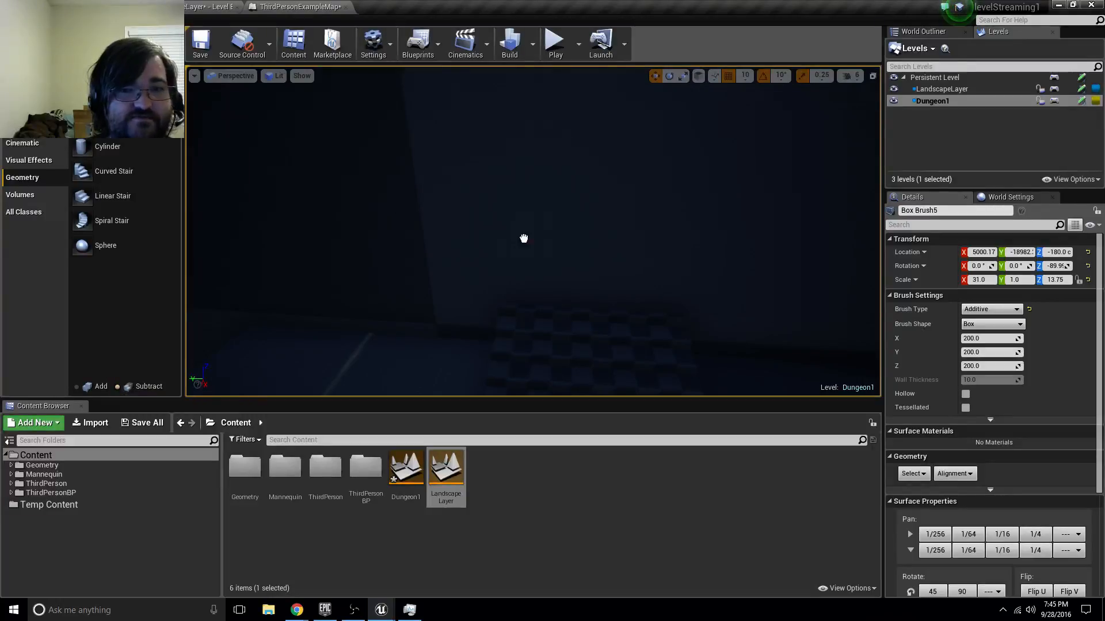
drag(585, 208, 584, 210)
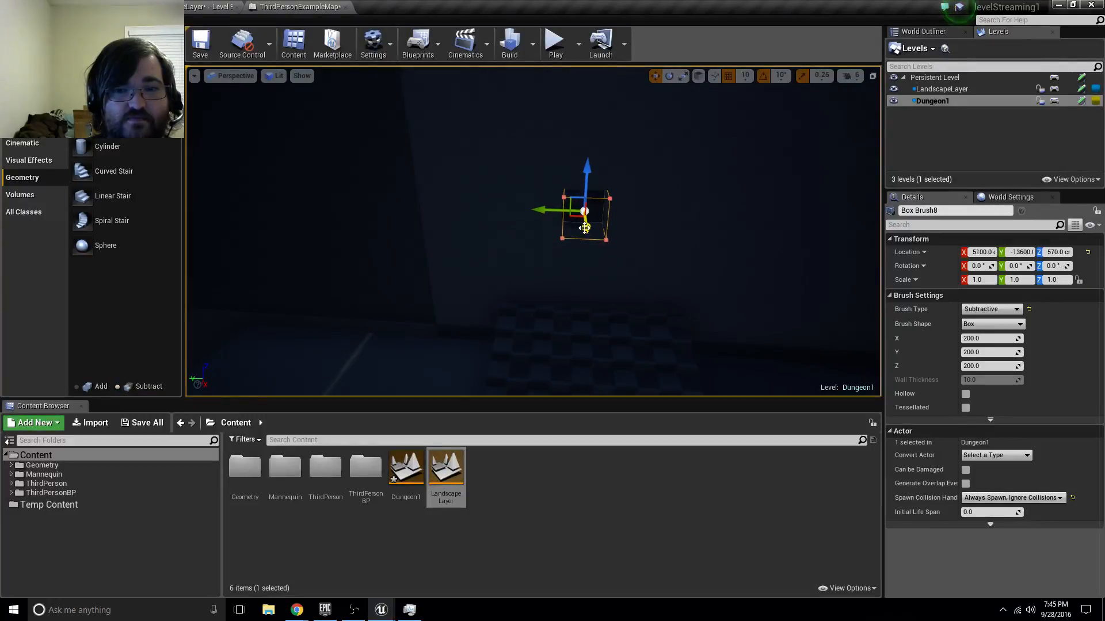
mouse_move(596, 206)
right_down()
mouse_move(617, 209)
mouse_move(581, 203)
mouse_move(596, 205)
right_up()
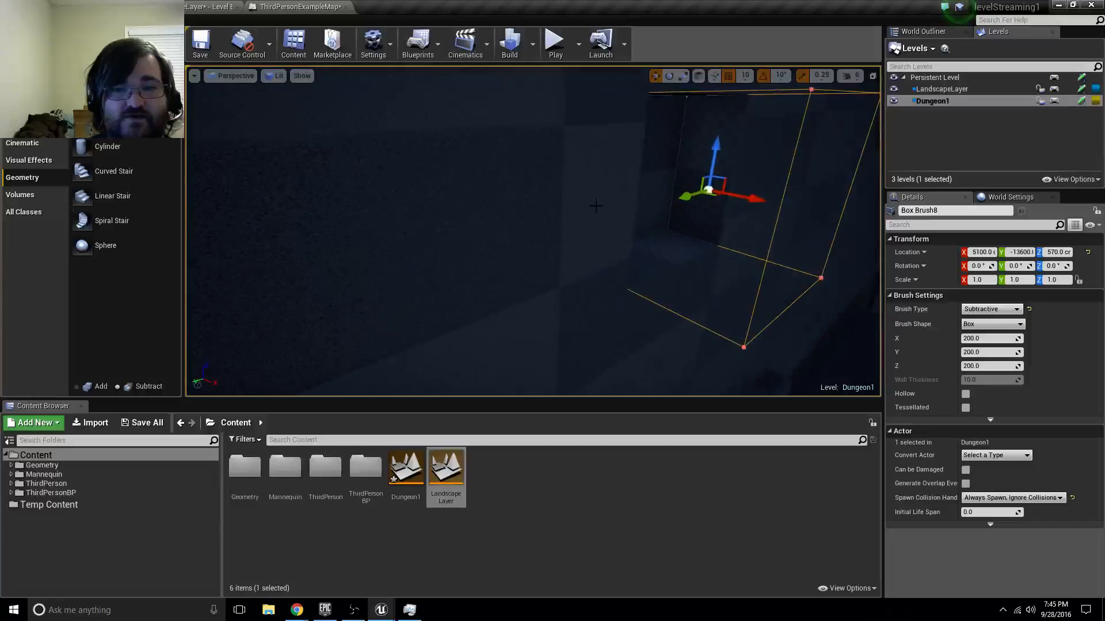
drag(730, 195, 666, 184)
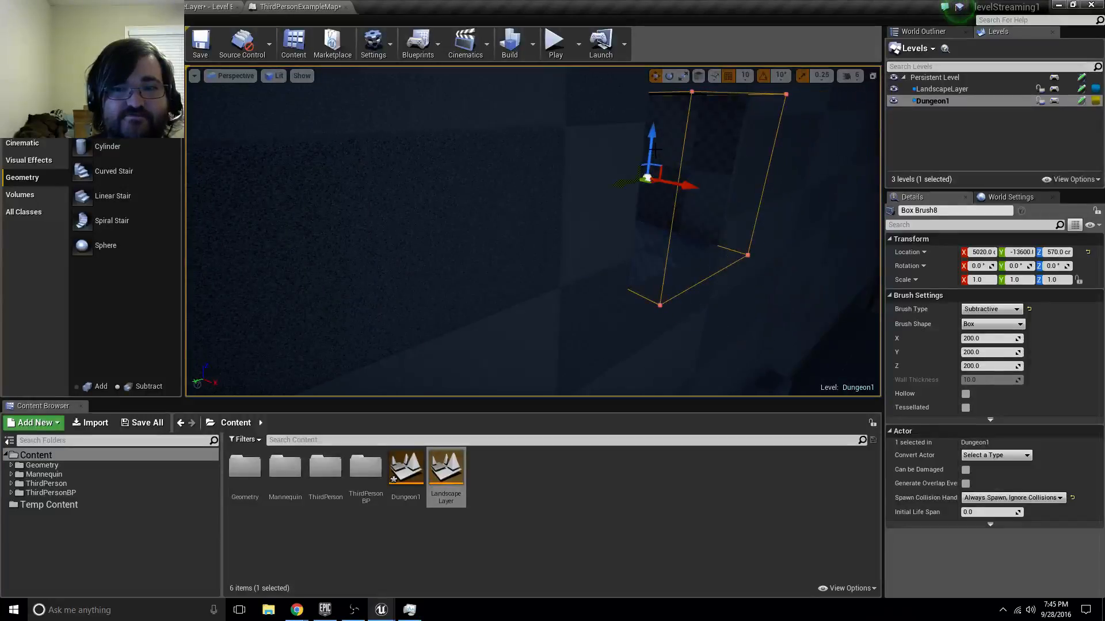
mouse_move(611, 193)
right_down()
mouse_move(598, 192)
mouse_move(611, 192)
right_up()
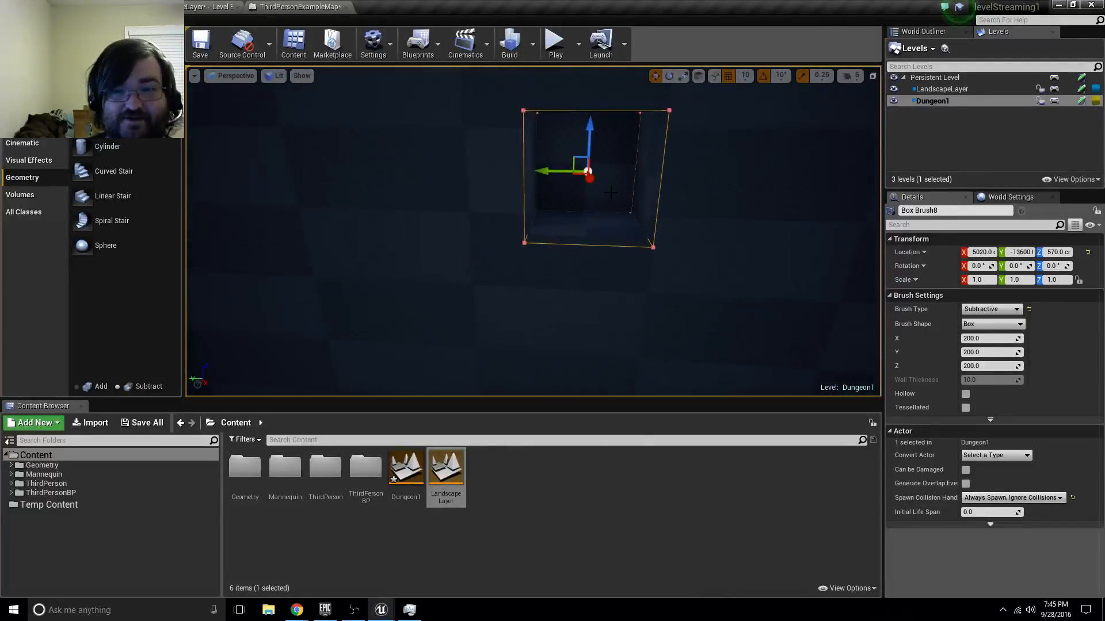
- Scale the subtractive box to 2.5 × 3.5 × 4.0 as a doorway through the wall and position it at Z 480
mouse_move(586, 186)
mouse_down()
mouse_move(595, 166)
mouse_move(518, 169)
mouse_up()
mouse_move(560, 178)
right_down()
mouse_move(560, 225)
mouse_move(558, 213)
right_up()
key(s)
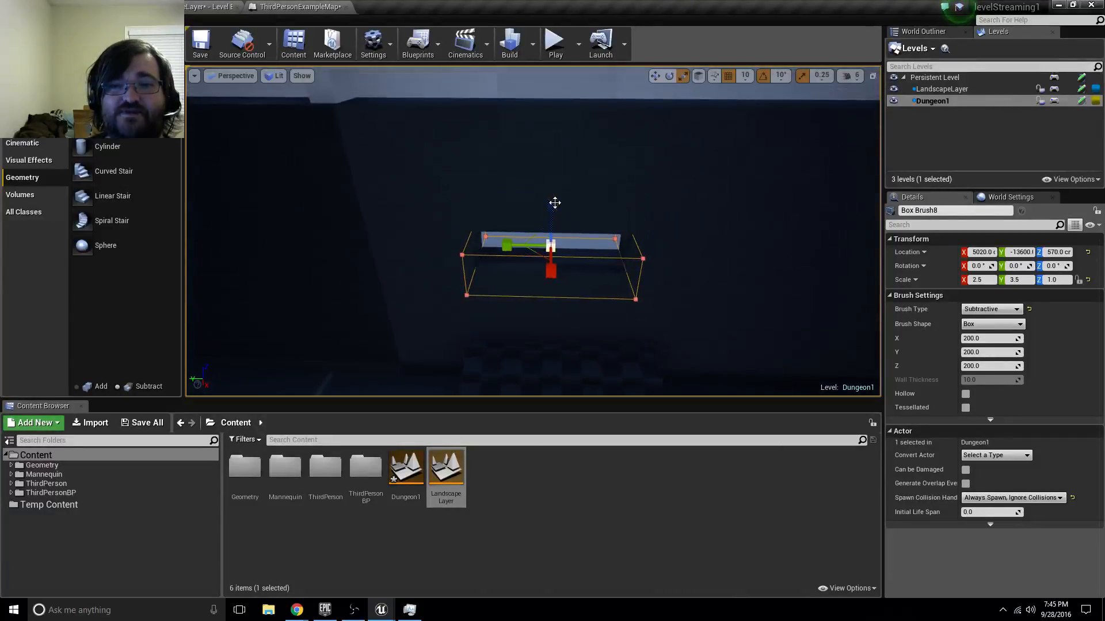
mouse_move(551, 205)
mouse_down()
mouse_move(547, 175)
mouse_move(539, 207)
mouse_move(569, 273)
mouse_up()
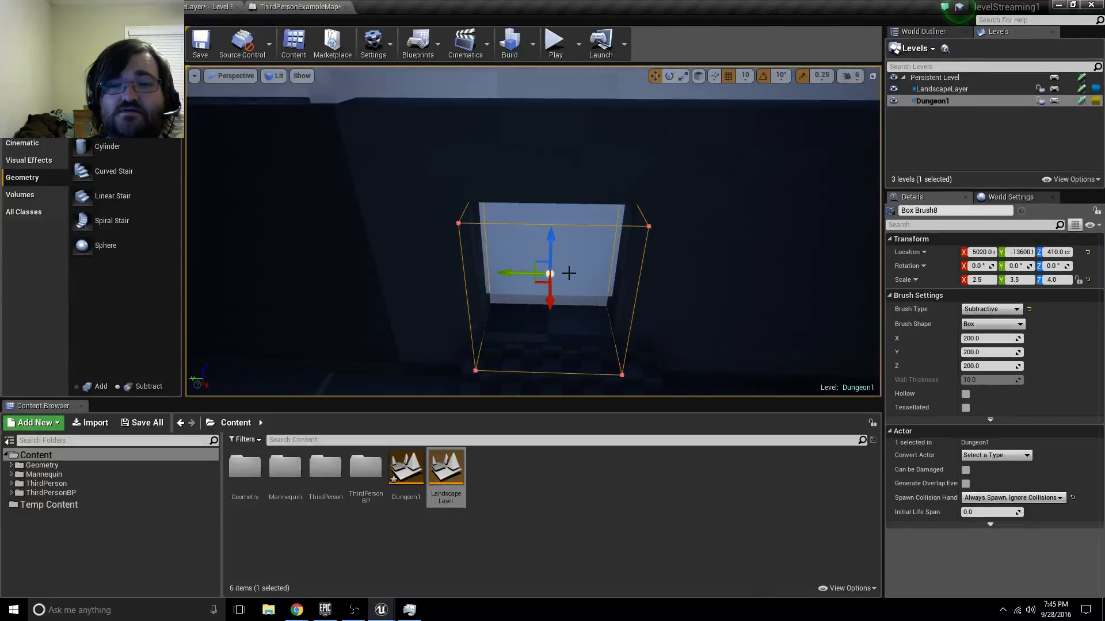
mouse_move(569, 273)
right_down()
mouse_move(543, 269)
mouse_move(532, 288)
mouse_move(549, 296)
mouse_move(544, 273)
right_up()
key(w)
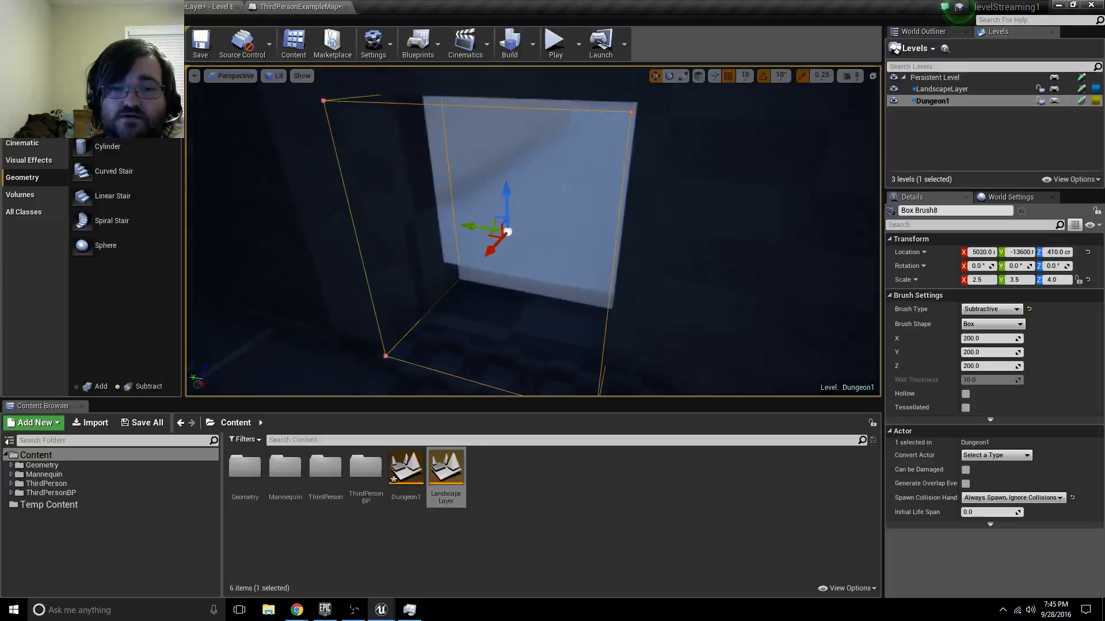
drag(506, 199, 507, 176)
- Stretch the Box Brush2 floor along Y to a scale of 65.25 to extend it down the corridor
mouse_move(547, 207)
right_down()
mouse_move(575, 209)
mouse_move(537, 249)
right_up()
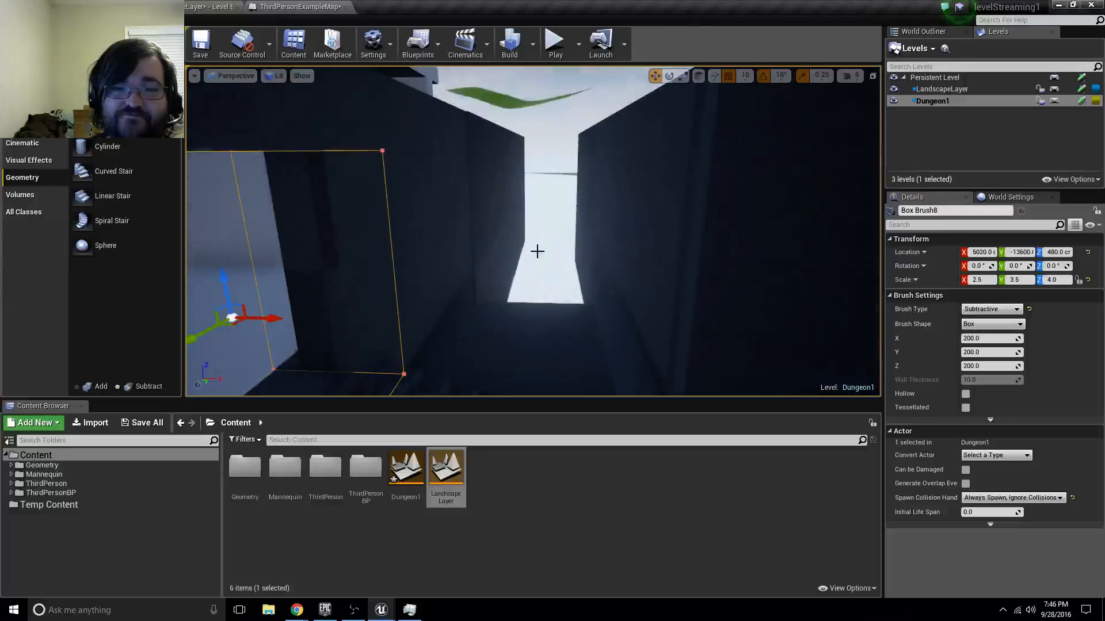
click(562, 323)
mouse_move(562, 323)
right_down()
mouse_move(546, 305)
mouse_move(541, 242)
right_up()
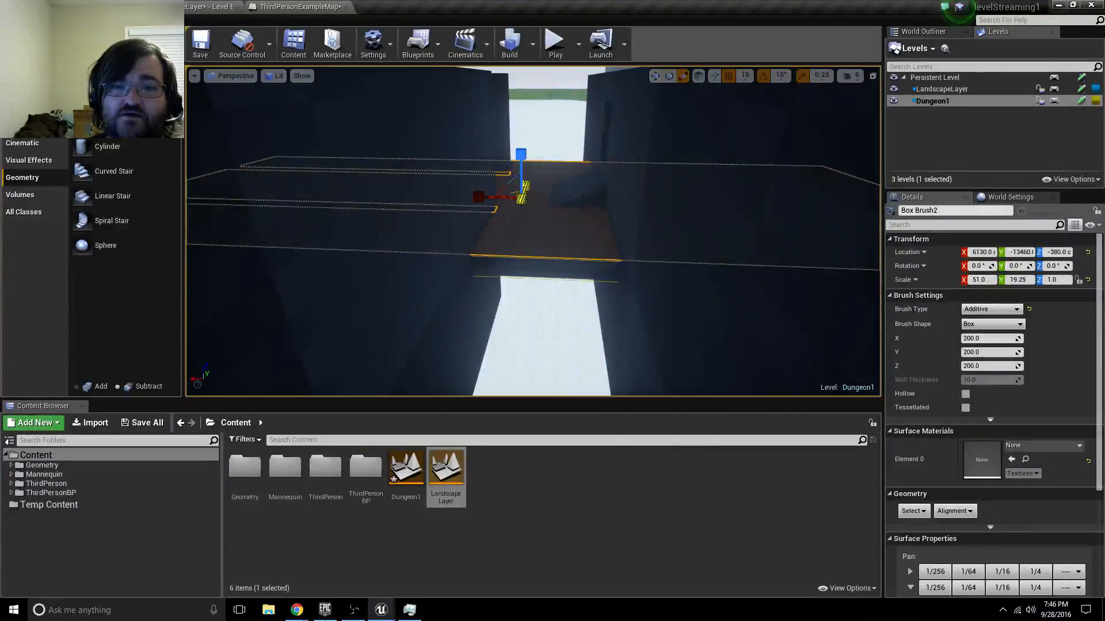
drag(521, 195, 493, 251)
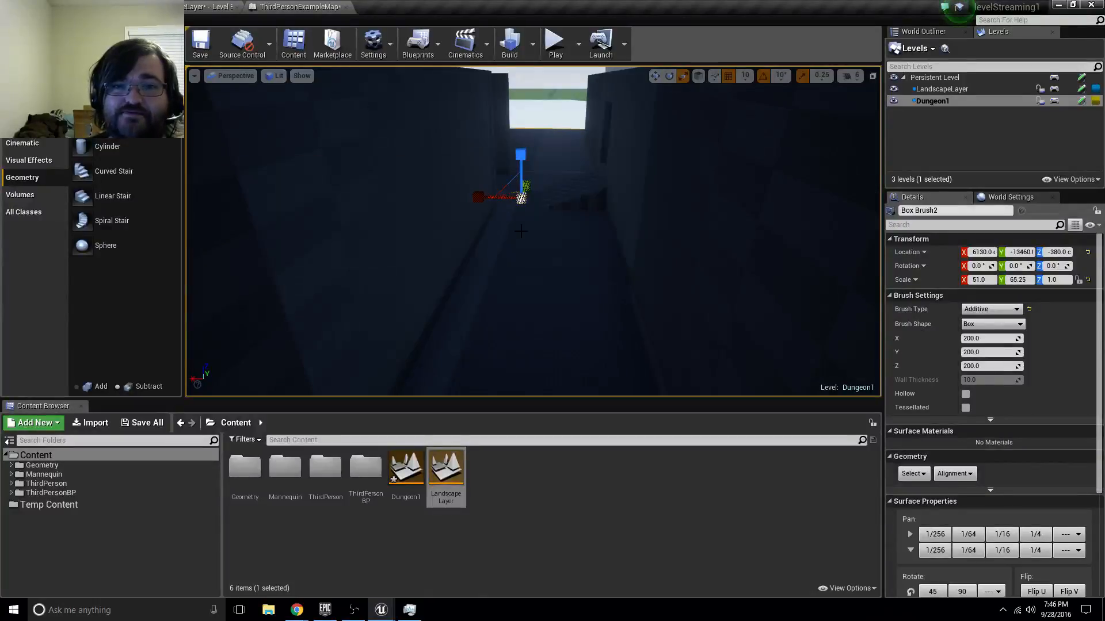
- Move the long Box Brush3 wall along X to about 8120, towards the end wall
mouse_move(520, 231)
right_down()
mouse_move(520, 207)
mouse_move(520, 231)
mouse_move(495, 230)
right_up()
click(670, 274)
mouse_move(671, 274)
right_down()
mouse_move(691, 277)
mouse_move(687, 262)
mouse_move(756, 296)
right_up()
drag(756, 289, 633, 315)
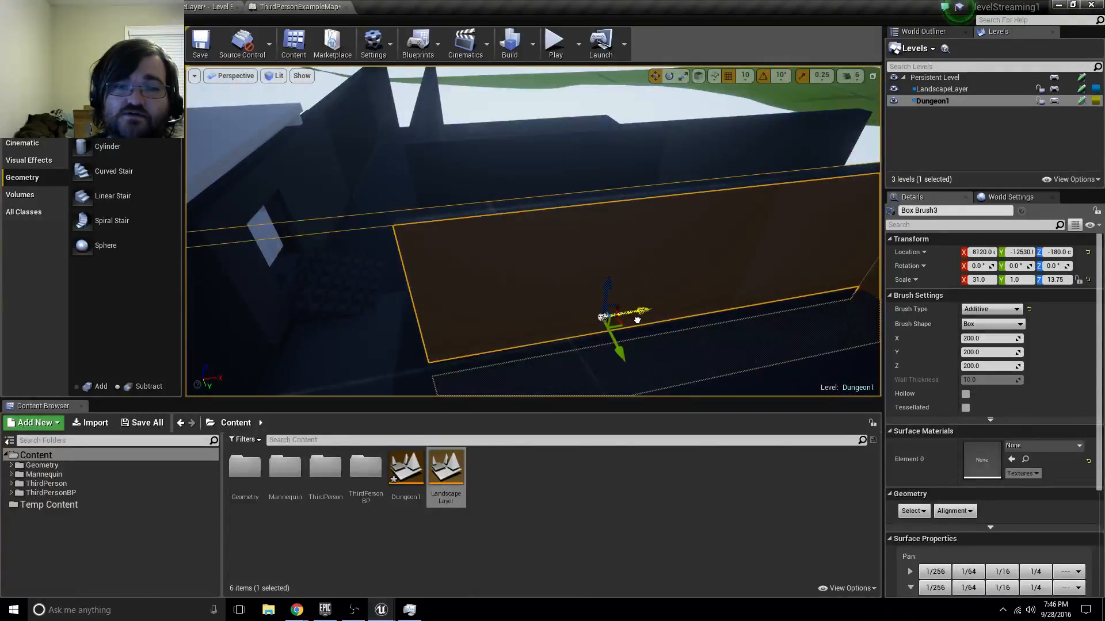
- Lengthen the Box Brush7 end wall to an X scale of 57.75
mouse_move(633, 315)
right_down()
mouse_move(610, 299)
mouse_move(627, 345)
mouse_move(661, 314)
mouse_move(650, 322)
mouse_move(610, 302)
mouse_move(610, 288)
mouse_move(633, 328)
mouse_move(616, 314)
right_up()
click(607, 267)
right_drag(608, 268, 555, 228)
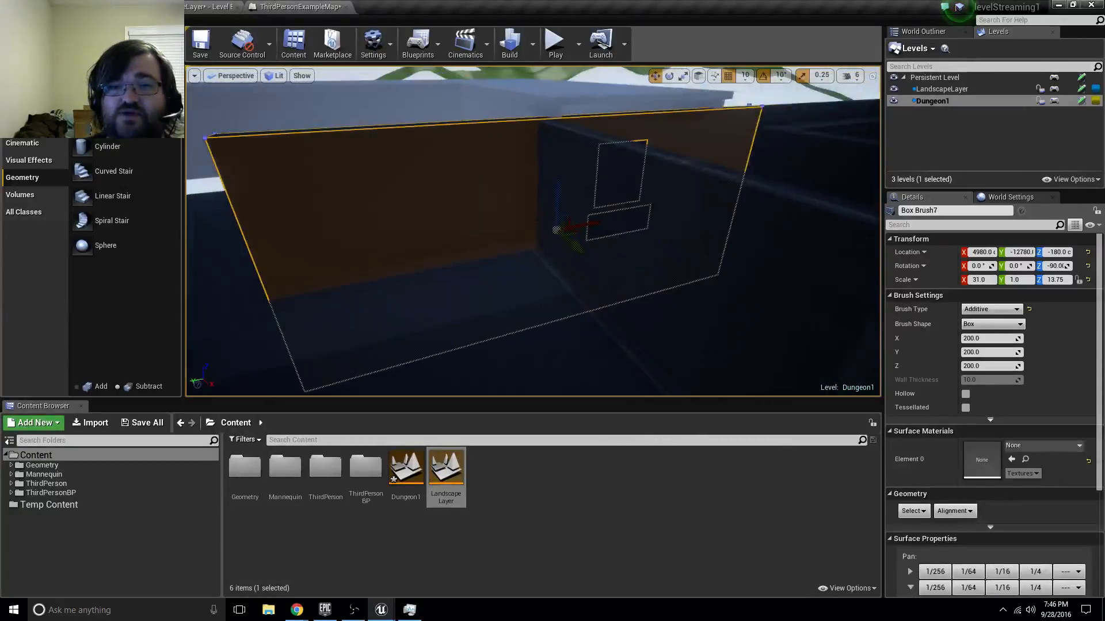
key(e)
key(r)
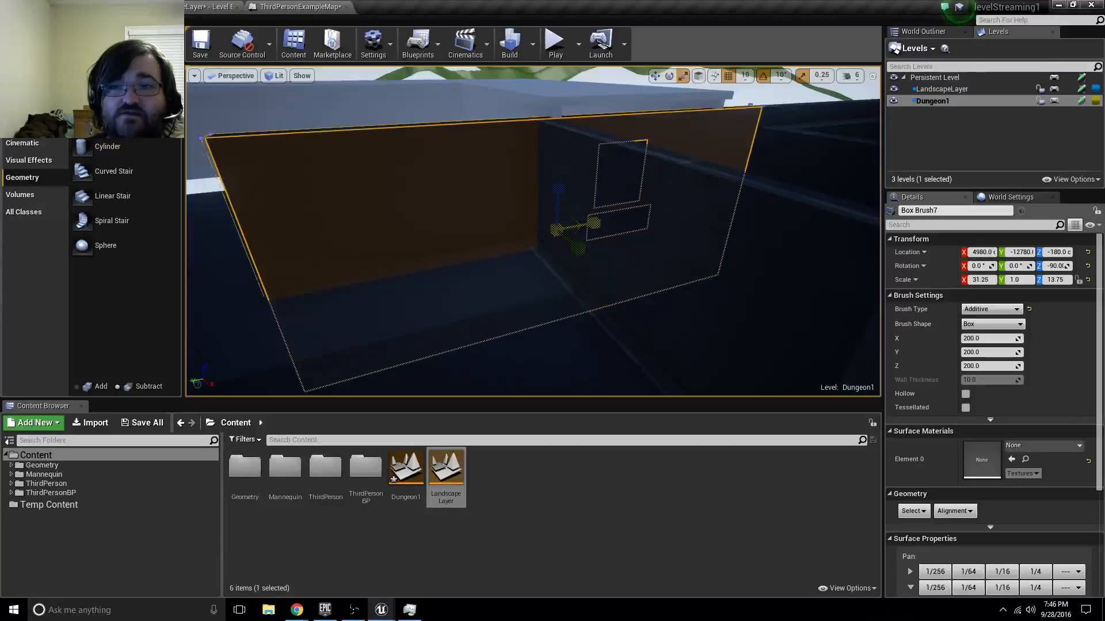
drag(593, 223, 604, 221)
mouse_move(604, 221)
right_down()
mouse_move(524, 200)
mouse_move(588, 199)
right_up()
mouse_move(498, 315)
right_down()
mouse_move(414, 299)
mouse_move(412, 320)
mouse_move(518, 319)
right_up()
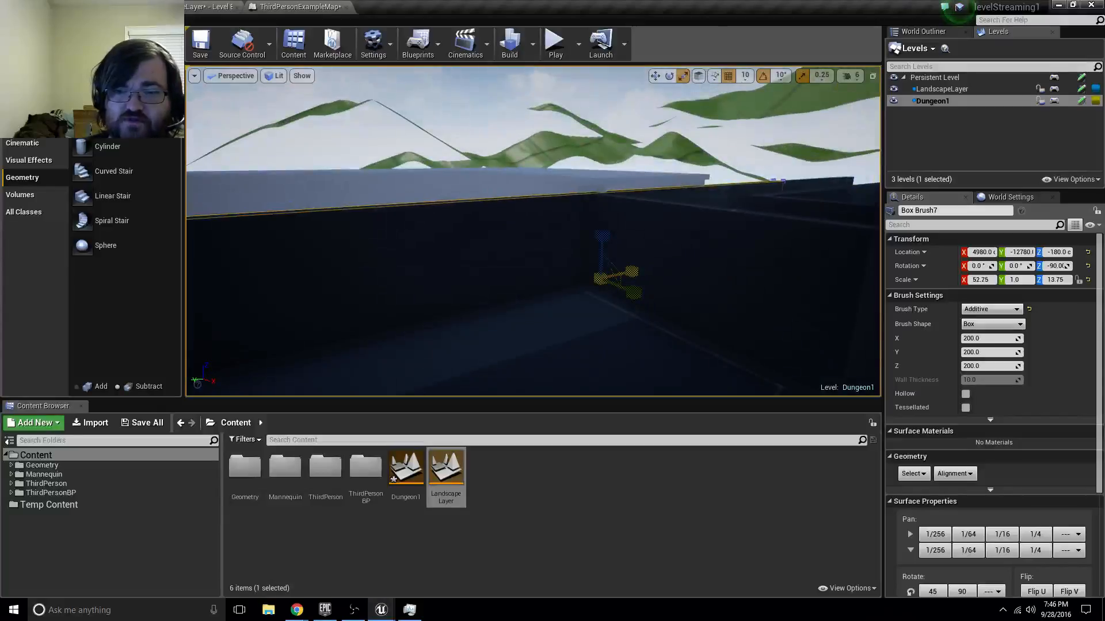
mouse_move(598, 279)
right_down()
mouse_move(592, 328)
mouse_move(713, 308)
mouse_move(581, 329)
mouse_move(518, 293)
mouse_move(610, 253)
mouse_move(662, 305)
mouse_move(609, 322)
mouse_move(586, 293)
mouse_move(596, 291)
right_up()
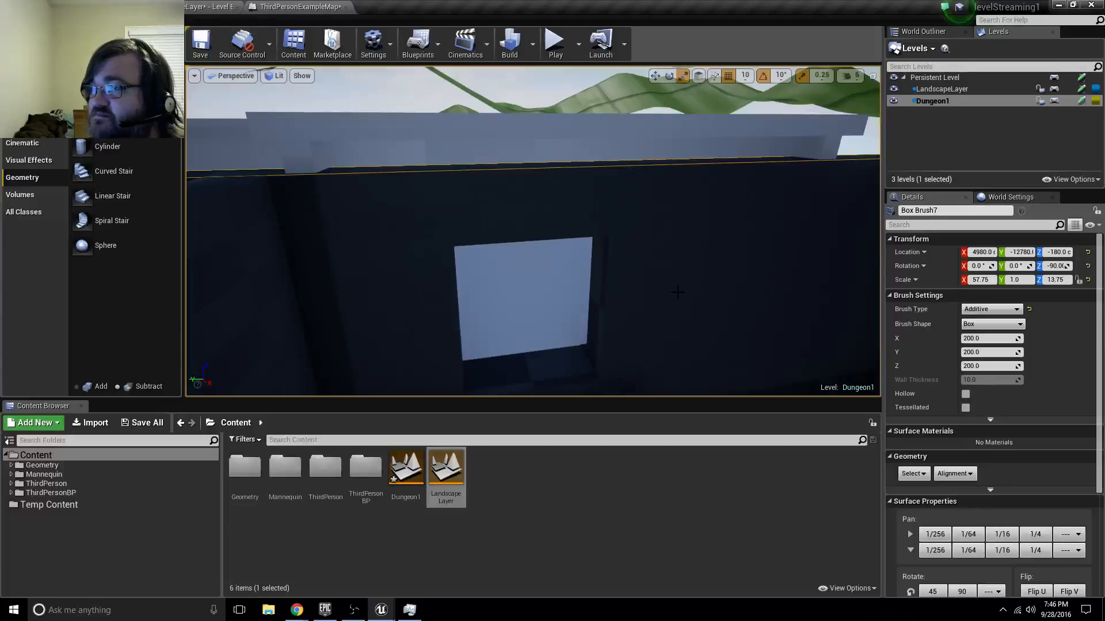
- Increase the end wall's height to a Z scale of 15.25
key(w)
mouse_move(509, 300)
right_down()
mouse_move(559, 340)
mouse_move(517, 340)
mouse_move(460, 302)
mouse_move(449, 313)
mouse_move(460, 317)
right_up()
key(s)
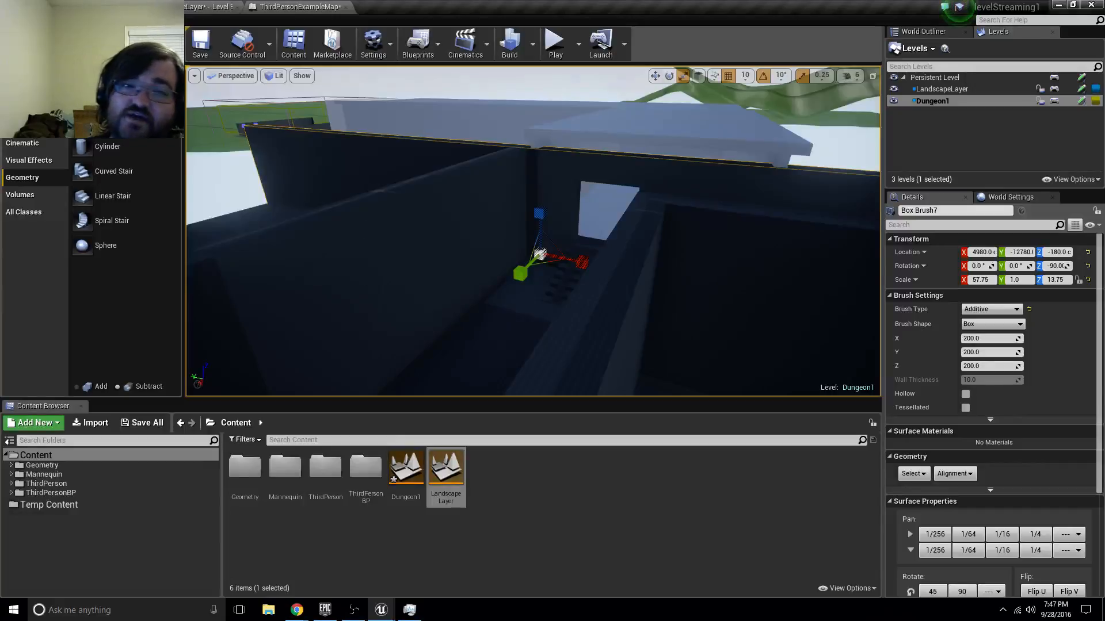
key(w)
mouse_move(429, 281)
right_down()
mouse_move(430, 236)
mouse_move(429, 280)
right_up()
drag(481, 279, 481, 270)
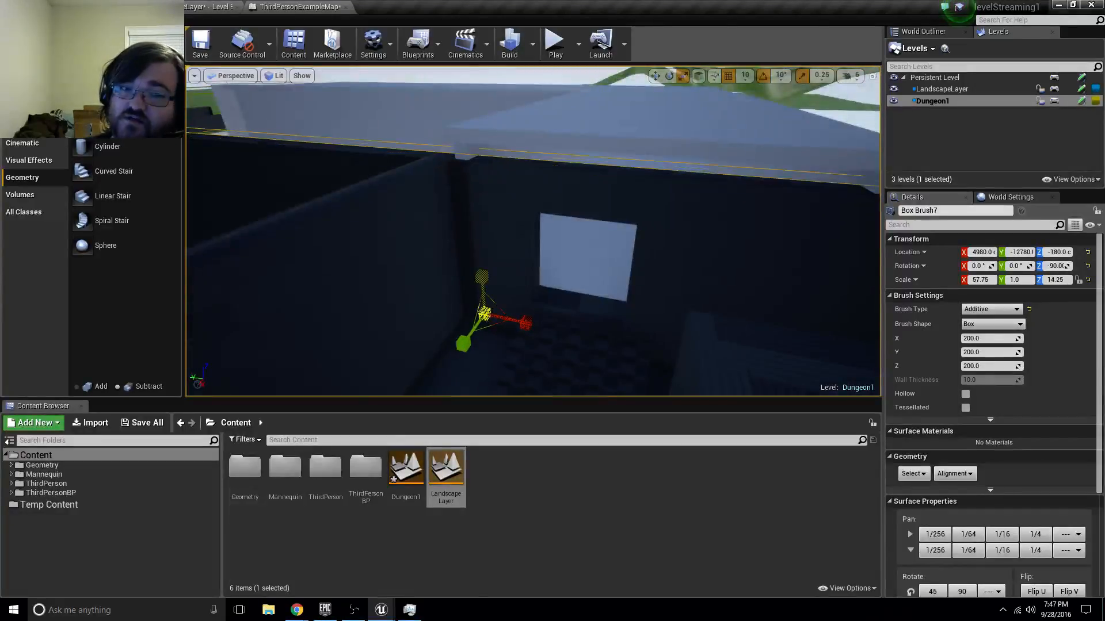
mouse_move(476, 284)
right_down()
mouse_move(504, 285)
mouse_move(457, 271)
right_up()
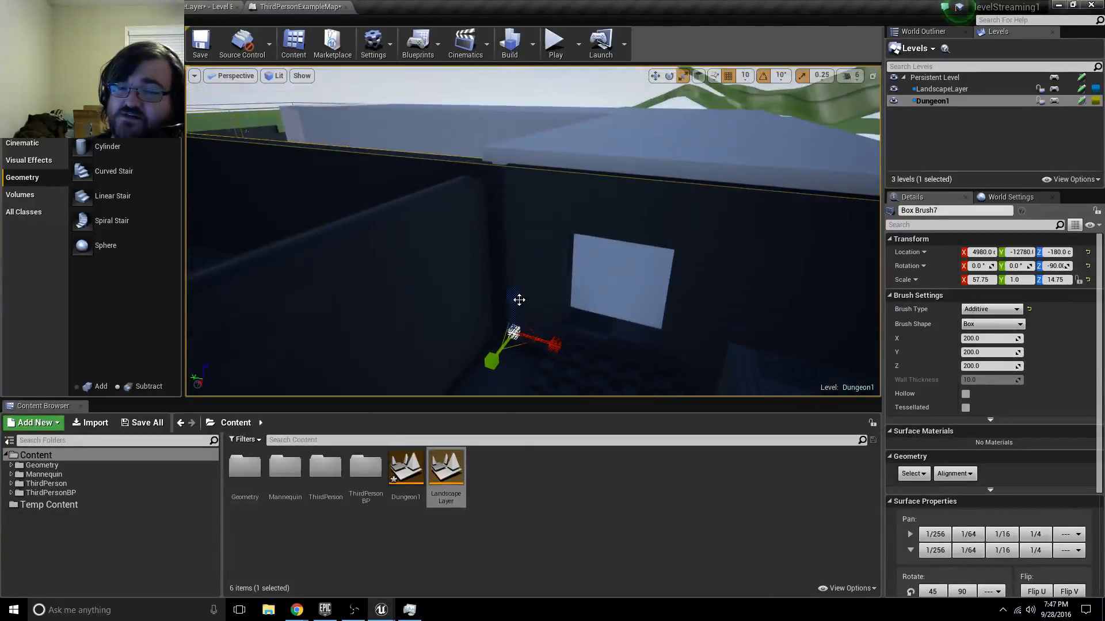
drag(519, 300, 518, 290)
- Widen the Box Brush2 floor along X to a scale of 72.75
mouse_move(519, 290)
right_down()
mouse_move(397, 262)
mouse_move(509, 295)
mouse_move(414, 286)
mouse_move(339, 316)
mouse_move(299, 310)
mouse_move(291, 282)
mouse_move(380, 297)
mouse_move(523, 268)
right_up()
key(w)
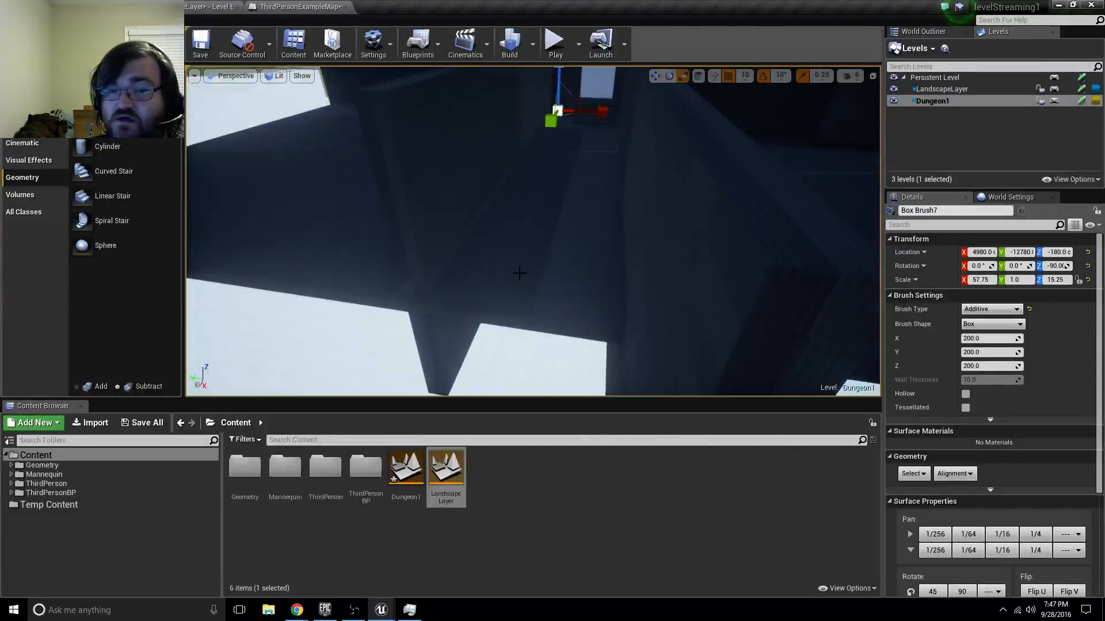
click(521, 274)
key(f)
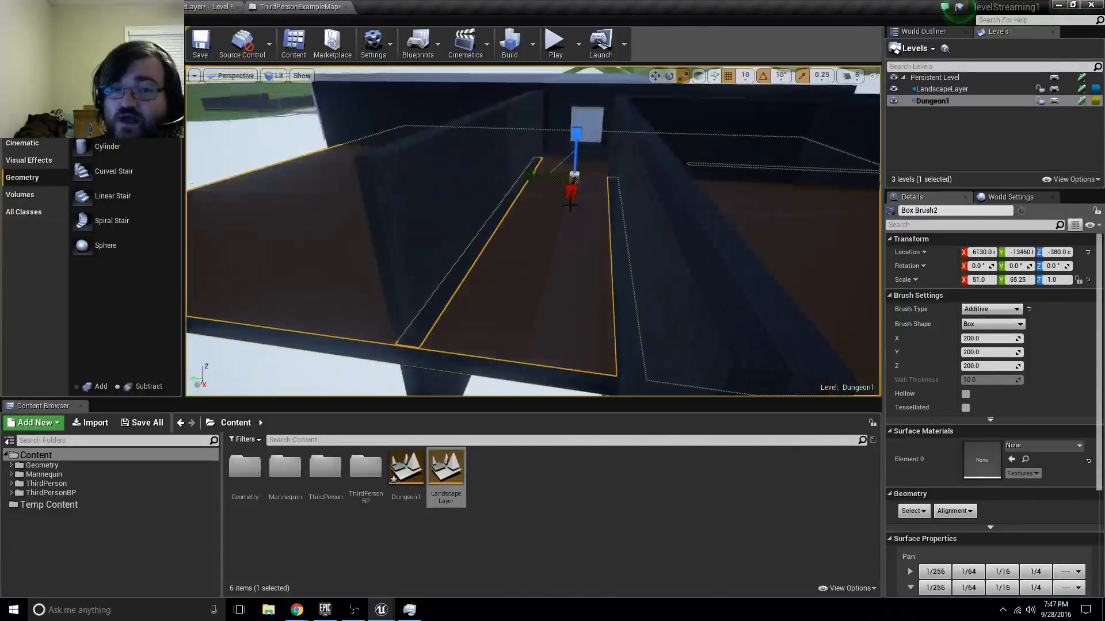
key(r)
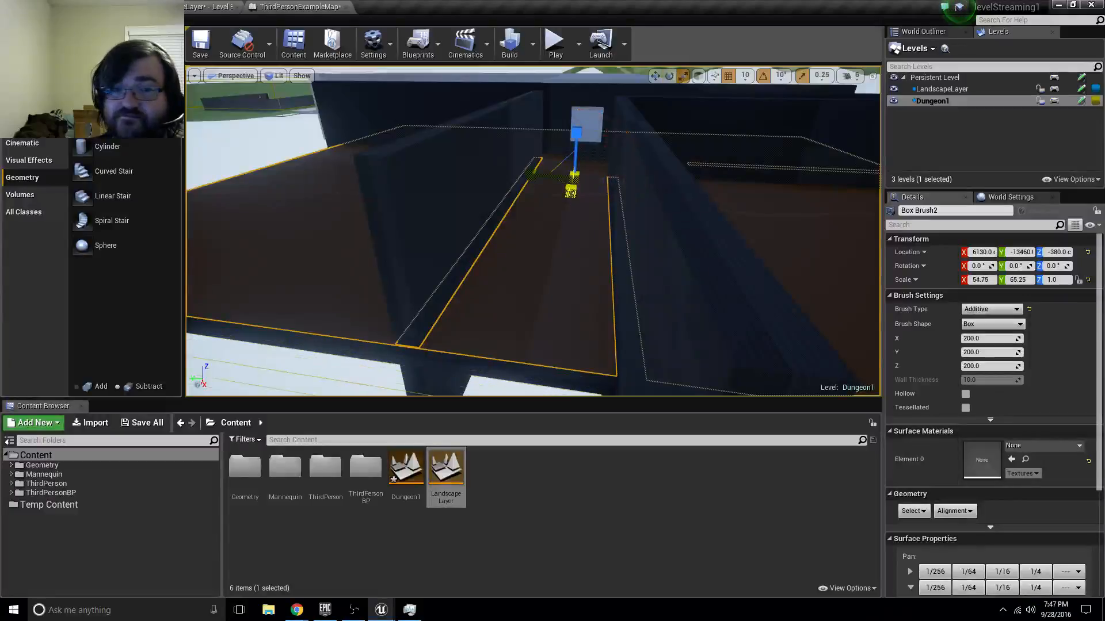
drag(571, 193, 572, 254)
mouse_move(572, 254)
right_down()
mouse_move(572, 345)
mouse_move(571, 253)
mouse_move(553, 340)
mouse_move(581, 328)
mouse_move(443, 276)
mouse_move(426, 225)
mouse_move(443, 201)
mouse_move(466, 198)
mouse_move(397, 262)
right_up()
- Duplicate the Box Brush7 end wall and rotate the copy to a Z rotation of 0°
click(505, 198)
right_drag(505, 198, 566, 224)
key(e)
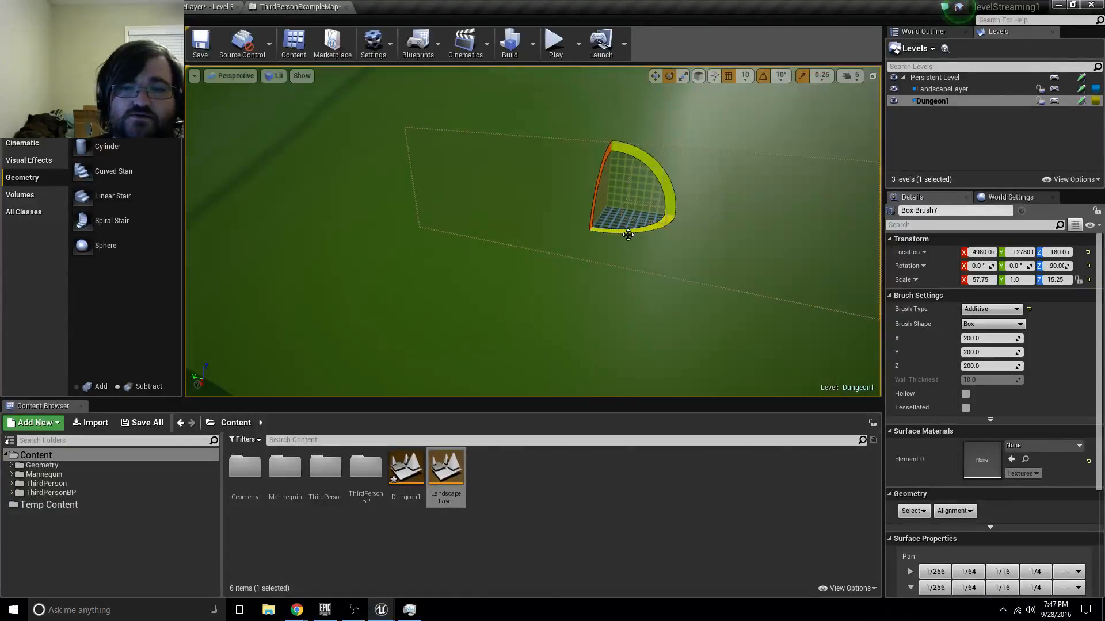
alt+drag(628, 234, 681, 216)
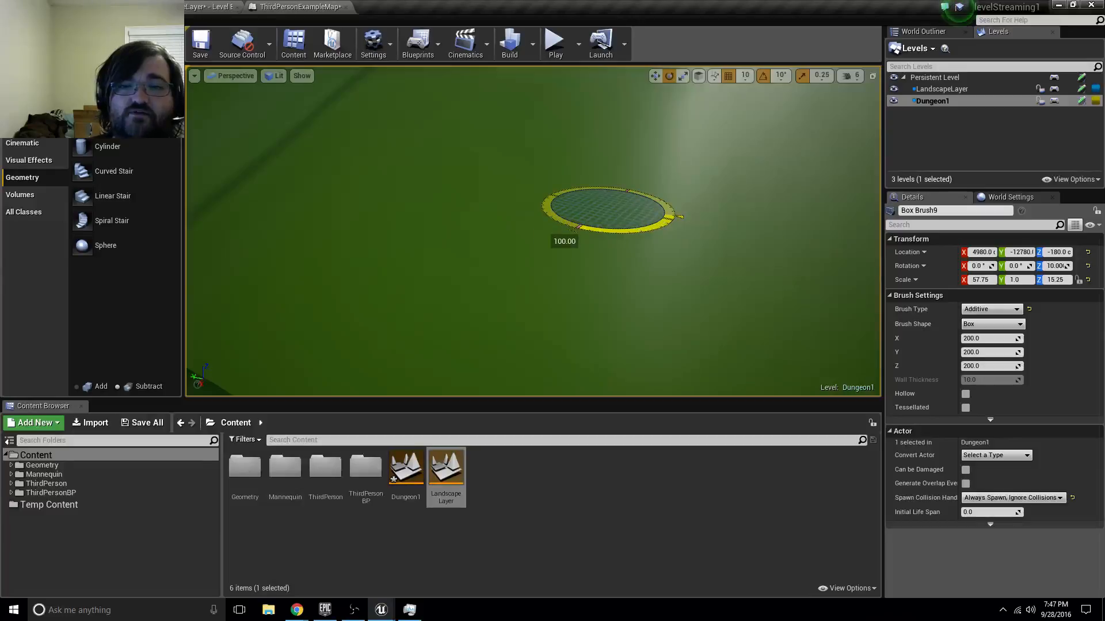
alt+drag(589, 236, 642, 237)
- Move the duplicated wall to about X 7980 and Y -7140 to line the edge of the extended floor
right_drag(533, 230, 478, 213)
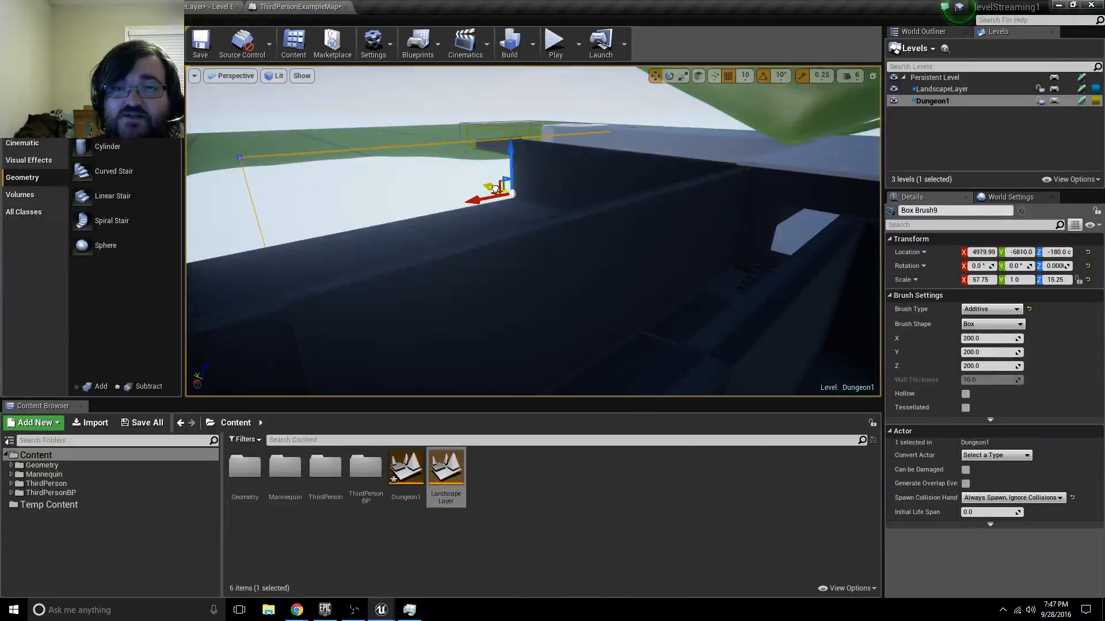
drag(495, 189, 502, 192)
mouse_move(502, 196)
right_down()
mouse_move(504, 155)
mouse_move(483, 236)
mouse_move(526, 230)
right_up()
shift+drag(662, 289, 598, 291)
mouse_move(639, 311)
right_down()
mouse_move(552, 230)
mouse_move(644, 236)
mouse_move(759, 190)
right_up()
mouse_move(552, 230)
right_down()
mouse_move(593, 288)
mouse_move(673, 310)
mouse_move(742, 281)
mouse_move(506, 225)
mouse_move(547, 201)
mouse_move(598, 247)
right_up()
mouse_move(501, 173)
right_down()
mouse_move(506, 155)
mouse_move(501, 173)
right_up()
click(501, 173)
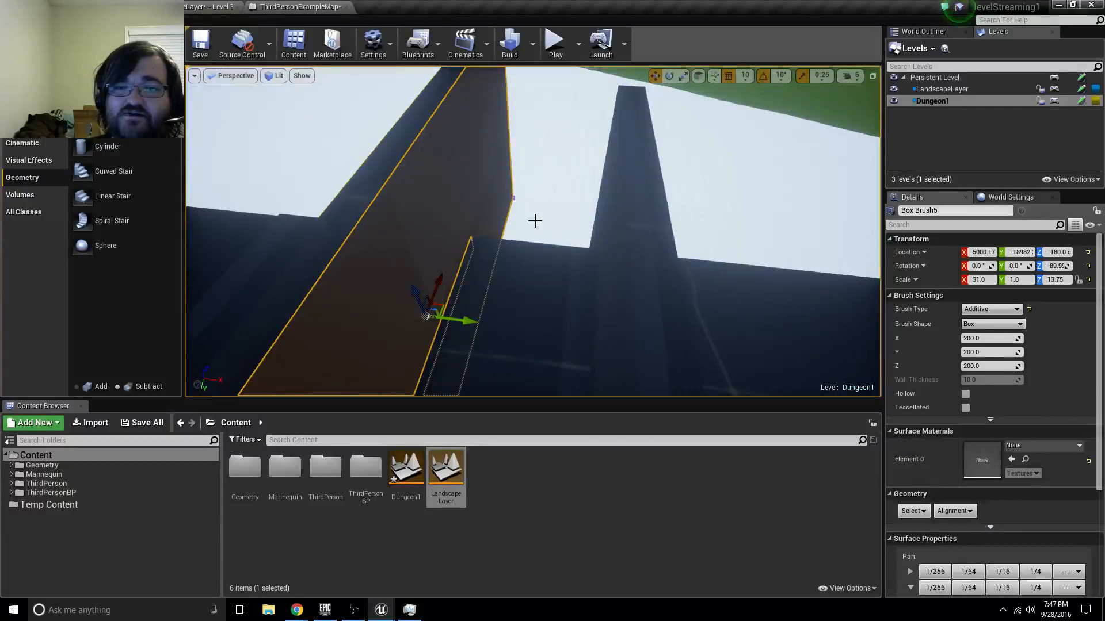
right_drag(507, 278, 498, 291)
click(549, 267)
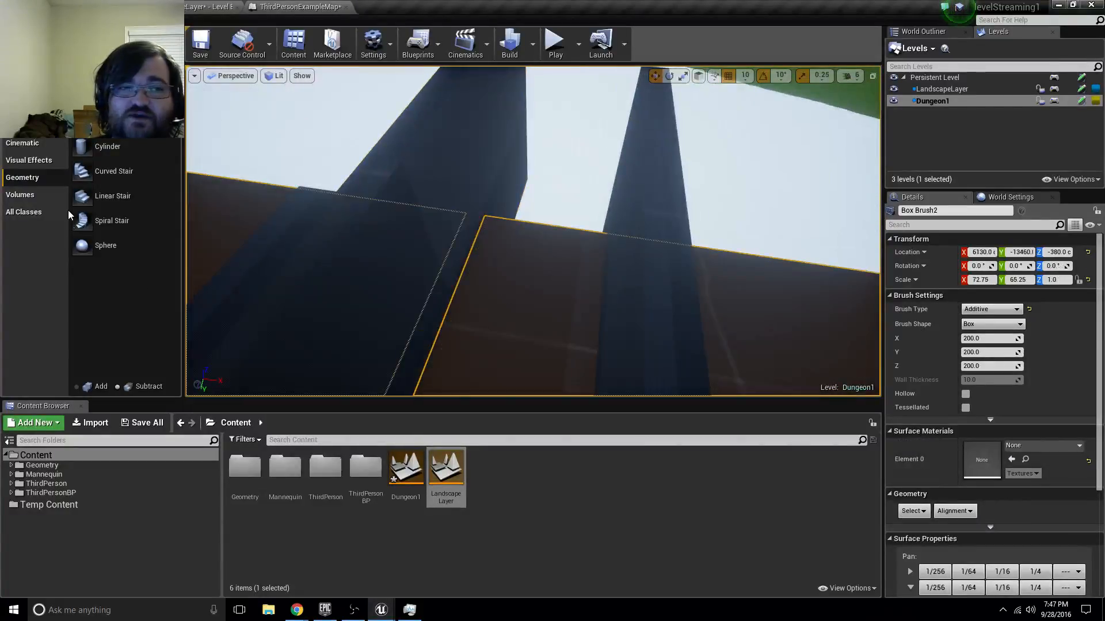
mouse_move(107, 97)
mouse_down()
mouse_move(509, 208)
mouse_move(509, 218)
mouse_up()
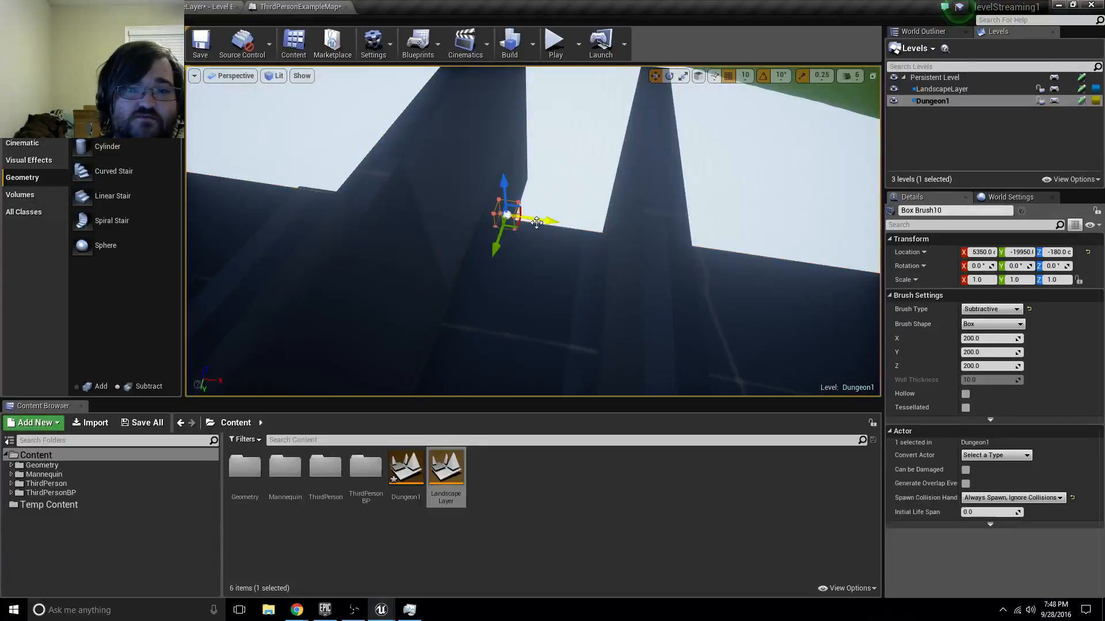
key(space)
key(space)
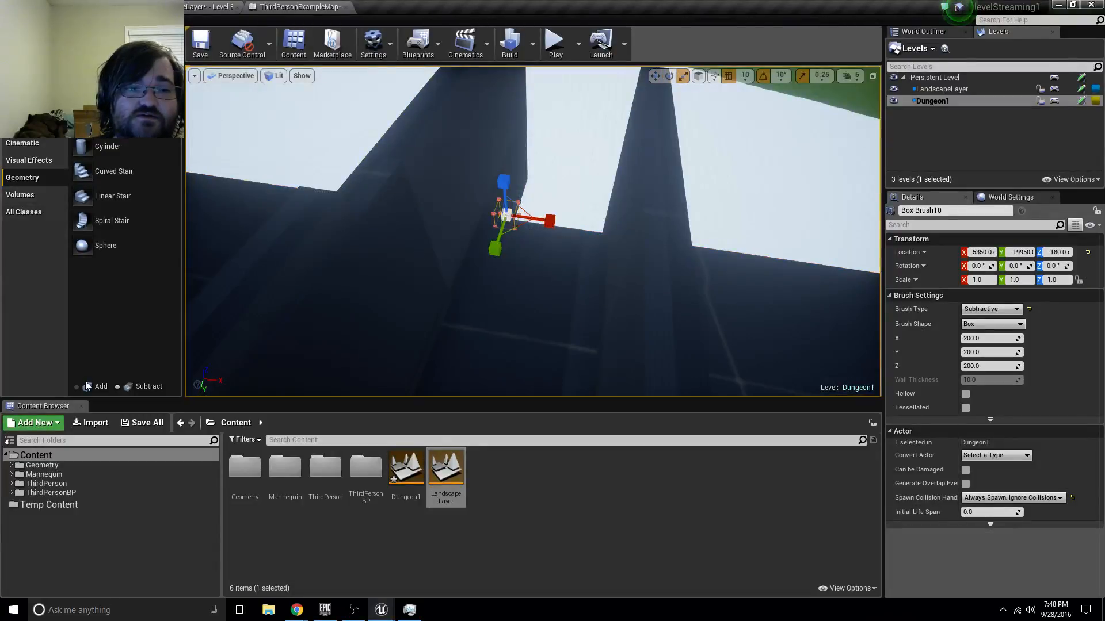
key(Delete)
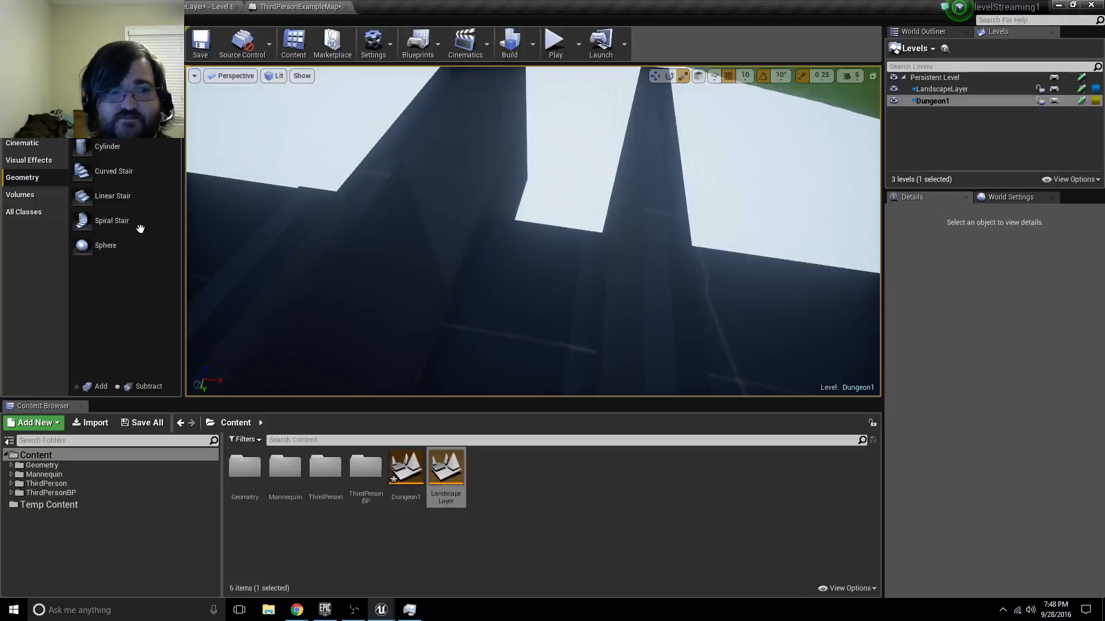
- Place an additive box brush across the corridor's open end and scale it to 9.0 in X and 14.0 in Z
click(76, 386)
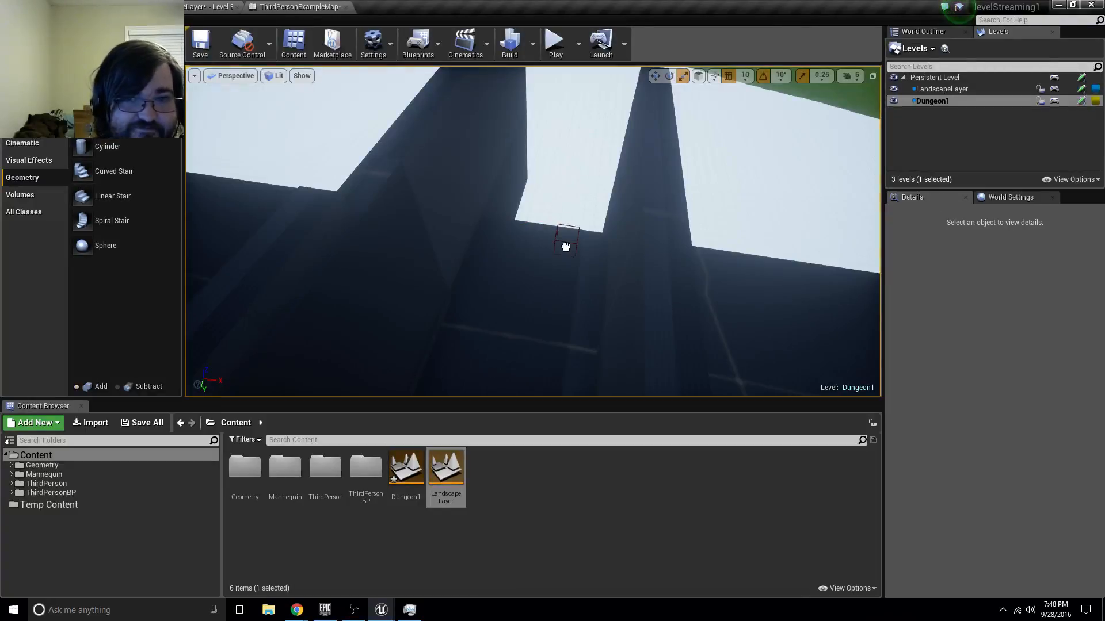
drag(536, 238, 583, 238)
key(space)
key(space)
key(space)
key(space)
key(space)
drag(536, 200, 537, 167)
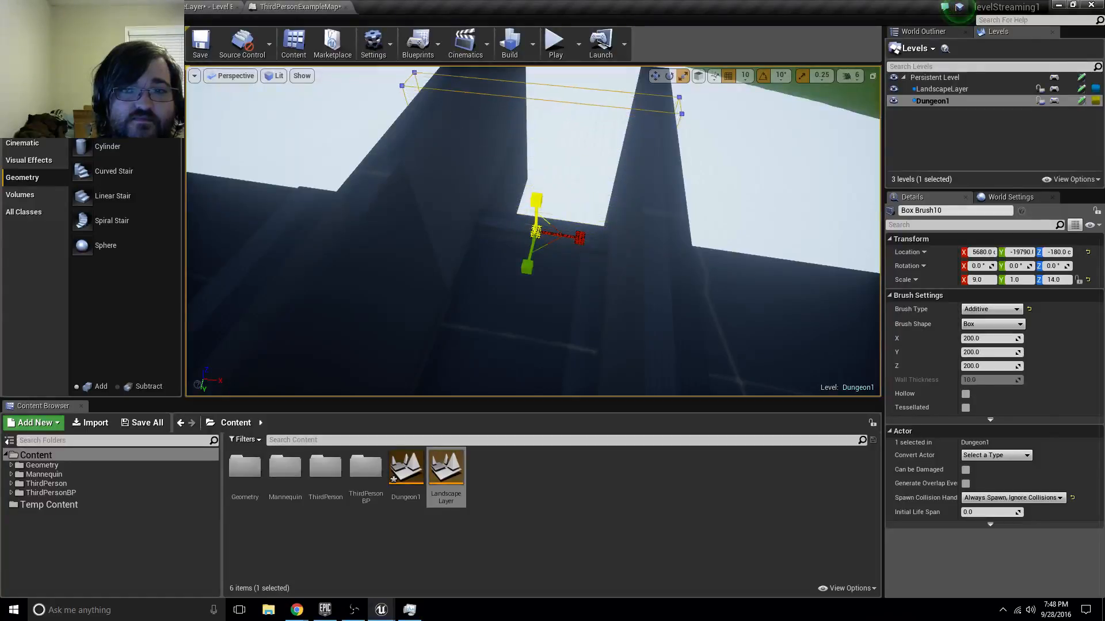
mouse_move(537, 200)
right_down()
mouse_move(633, 138)
mouse_move(673, 173)
mouse_move(681, 144)
right_up()
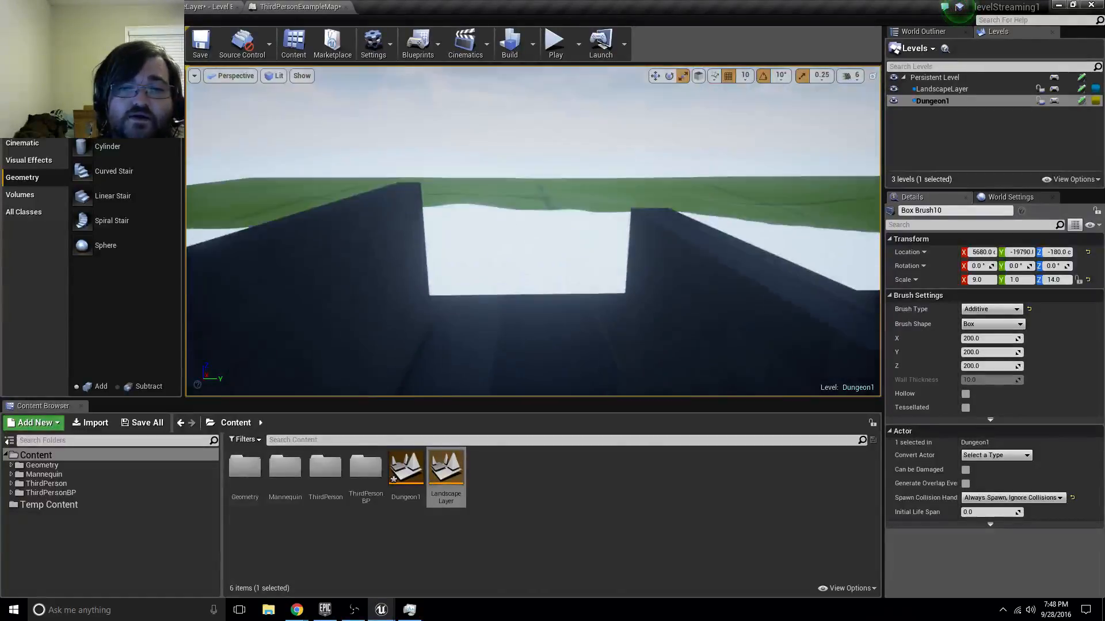
- Duplicate the long Box Brush9 side wall and rotate the copy to a Z rotation of 90°
right_drag(632, 242, 679, 248)
click(678, 253)
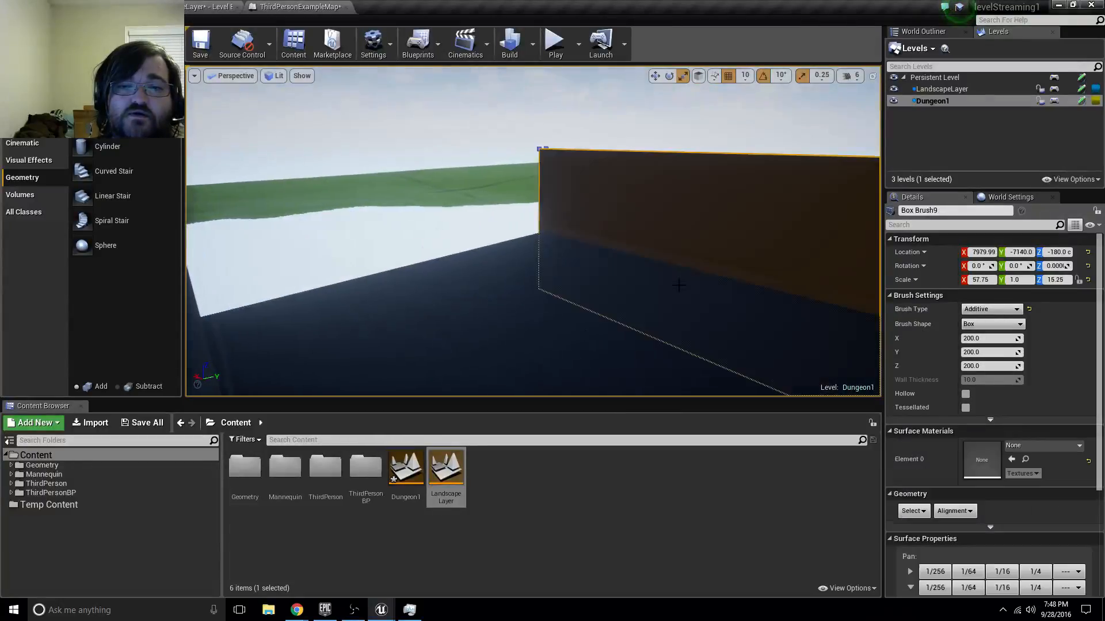
key(f)
key(e)
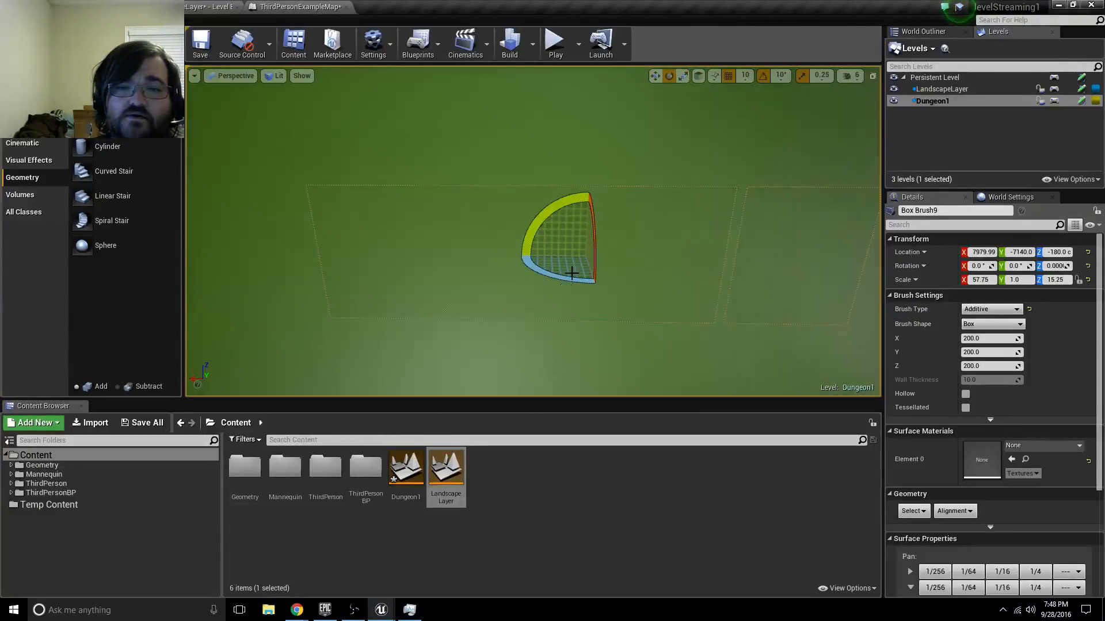
alt+drag(574, 280, 627, 280)
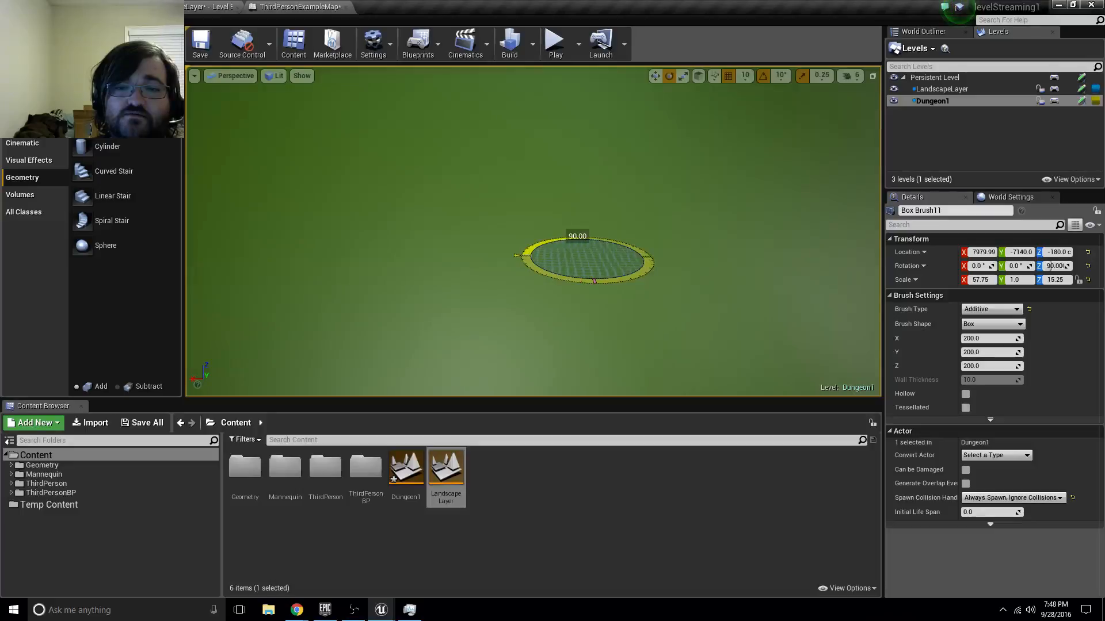
- Move the rotated wall copy to about X 12670 and Y -9590 to close off the room's far side
right_drag(627, 270, 598, 270)
key(w)
drag(715, 257, 383, 209)
right_drag(382, 209, 328, 188)
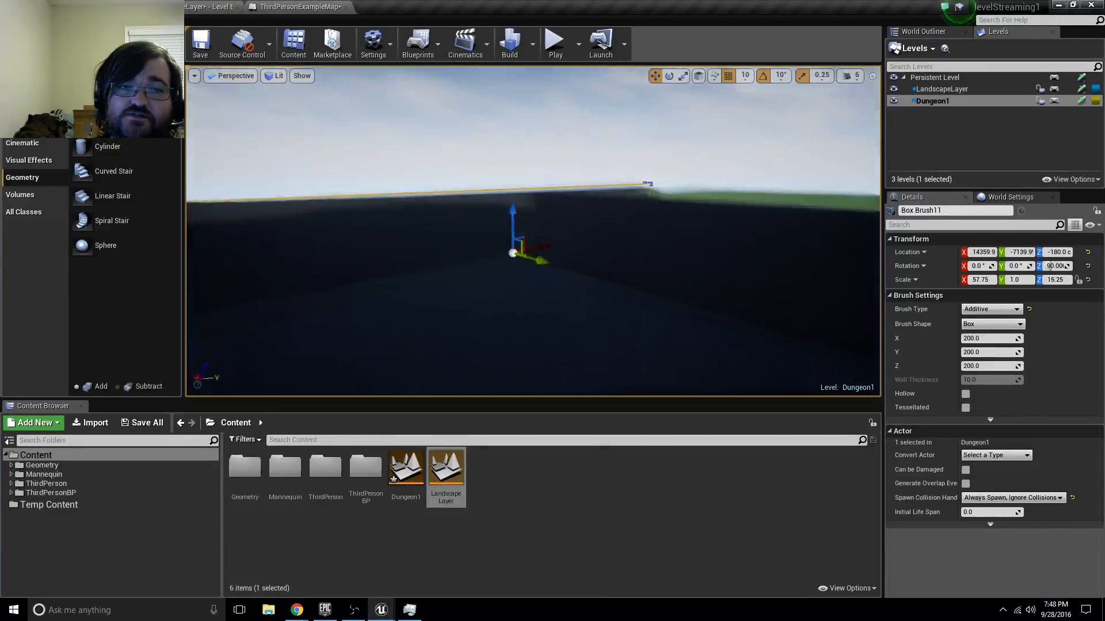
right_drag(518, 252, 445, 293)
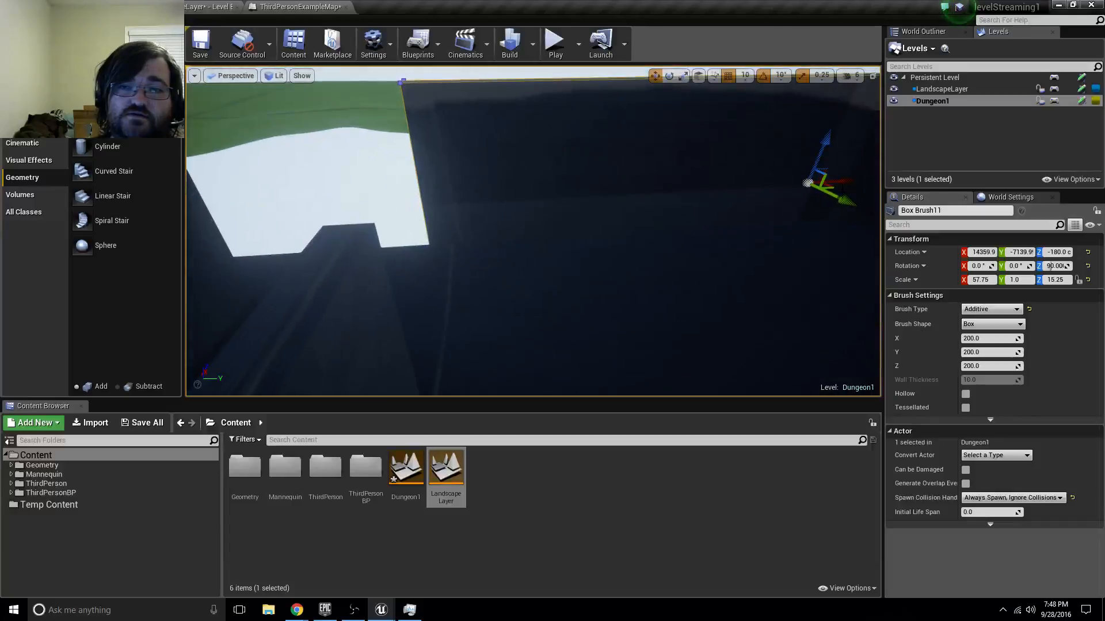
drag(842, 197, 902, 228)
right_drag(806, 231, 863, 215)
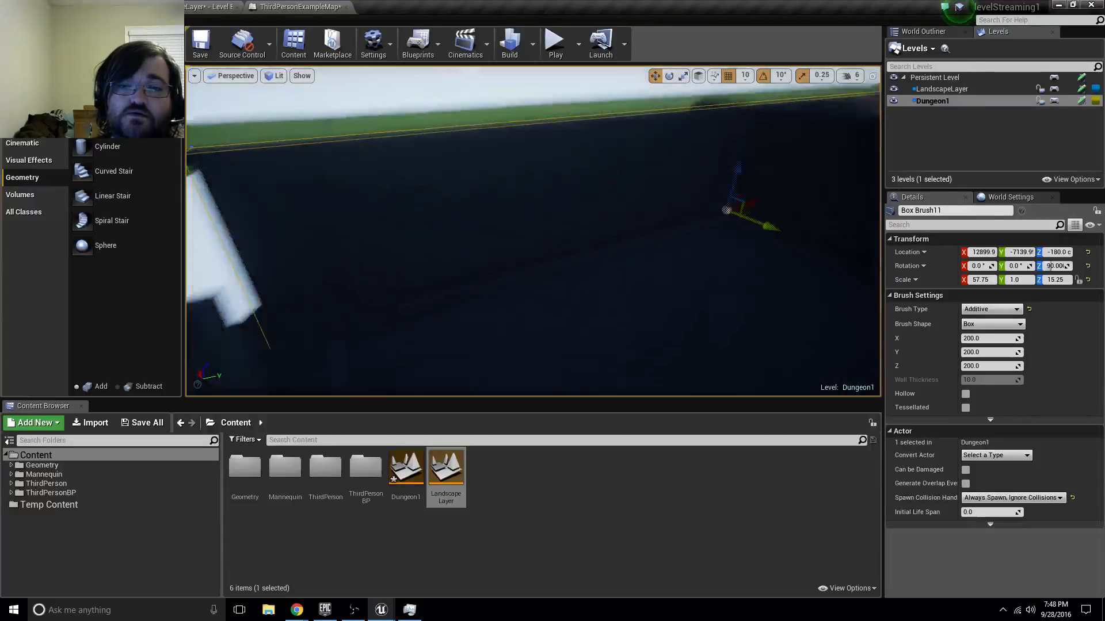
mouse_move(532, 230)
right_down()
mouse_move(483, 198)
mouse_move(524, 276)
mouse_move(552, 199)
right_up()
mouse_move(805, 167)
mouse_down()
mouse_move(592, 245)
mouse_move(569, 320)
mouse_move(602, 364)
mouse_up()
mouse_move(603, 364)
right_down()
mouse_move(415, 363)
mouse_move(595, 346)
right_up()
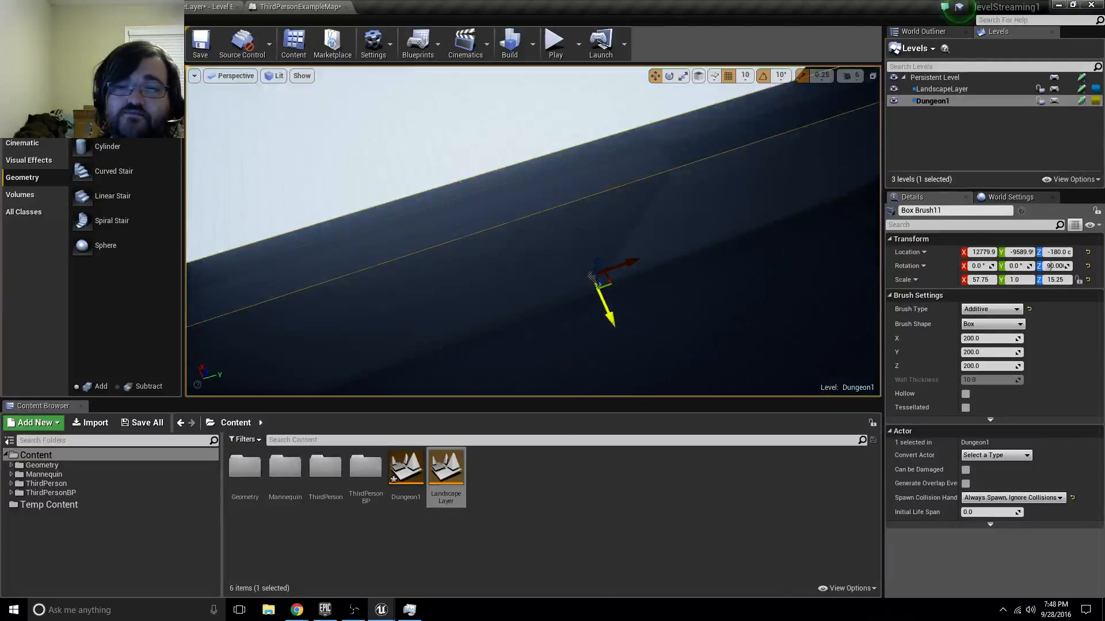
drag(609, 315, 614, 328)
mouse_move(614, 329)
right_down()
mouse_move(489, 322)
mouse_move(380, 277)
right_up()
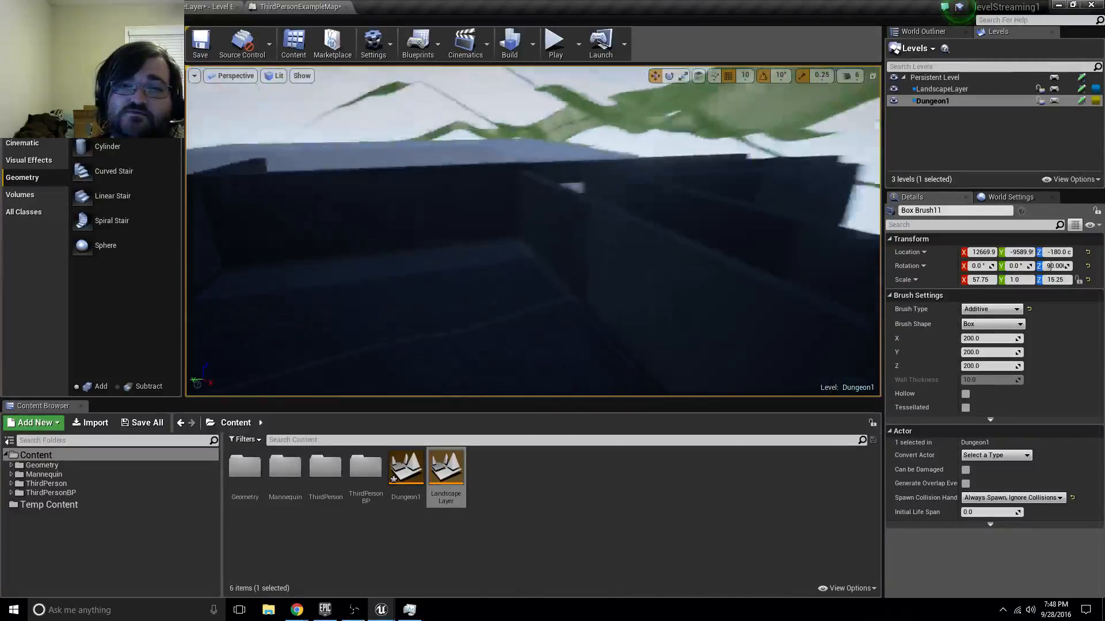
- Place a subtractive box brush in the large room's floor at about X 6440, Y -8510 and Z -340
mouse_move(645, 359)
right_down()
mouse_move(552, 351)
mouse_move(646, 361)
right_up()
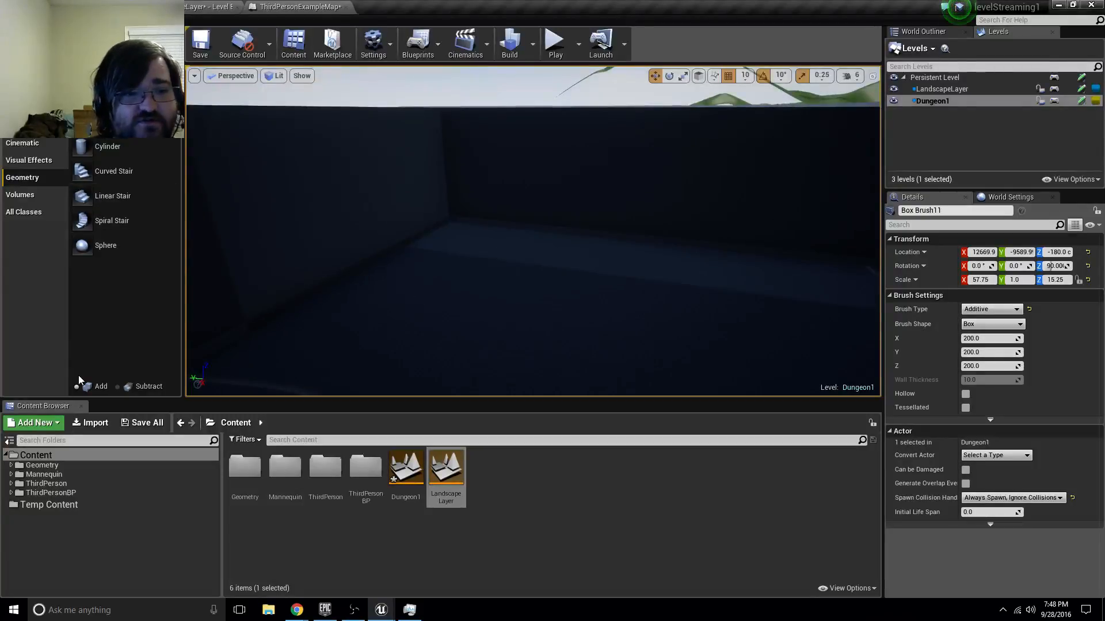
mouse_move(103, 121)
mouse_down()
mouse_move(486, 257)
mouse_move(488, 268)
mouse_up()
drag(488, 225, 488, 239)
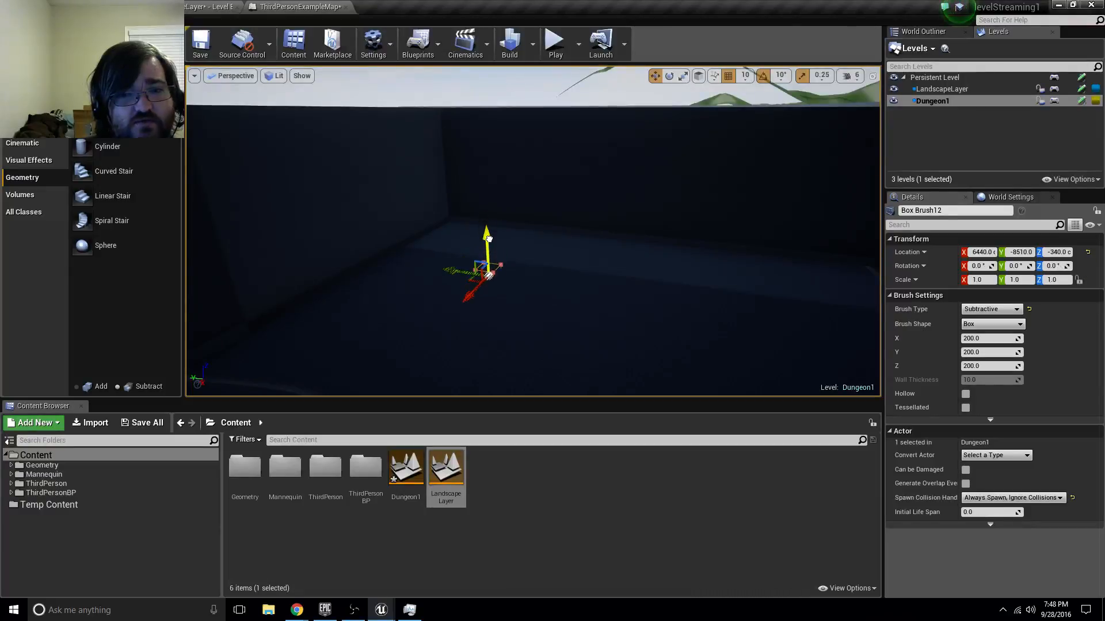
key(w)
mouse_move(489, 239)
right_down()
mouse_move(489, 287)
mouse_move(475, 311)
mouse_move(477, 296)
mouse_move(553, 247)
mouse_move(587, 245)
right_up()
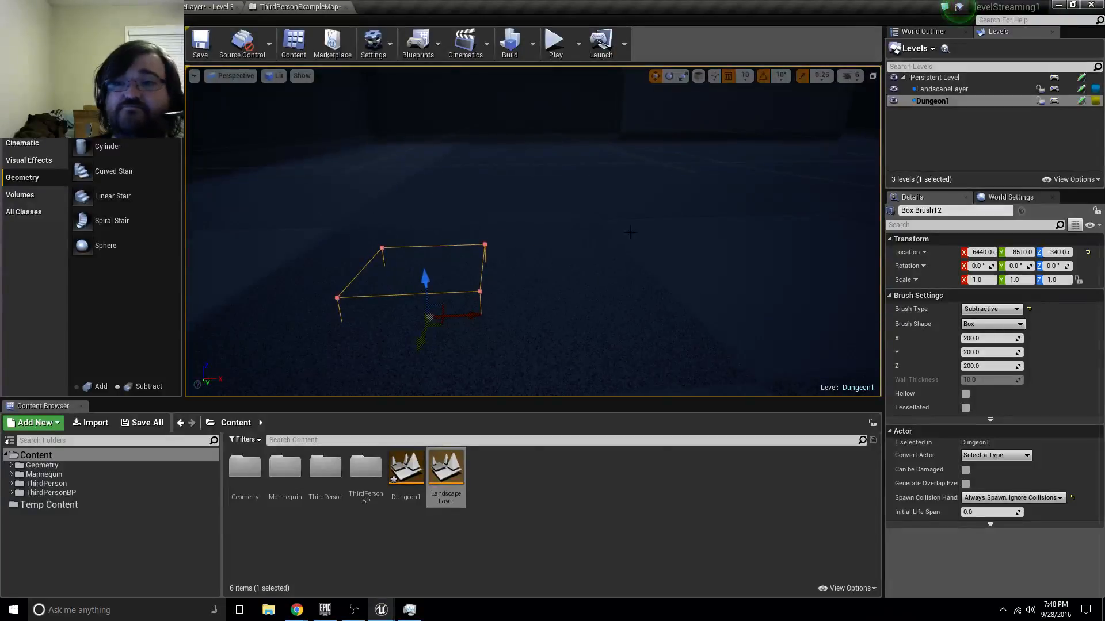
- Stretch the subtractive box to a Z scale of 7.25 and lower it to Z -480
key(e)
key(r)
drag(425, 278, 435, 315)
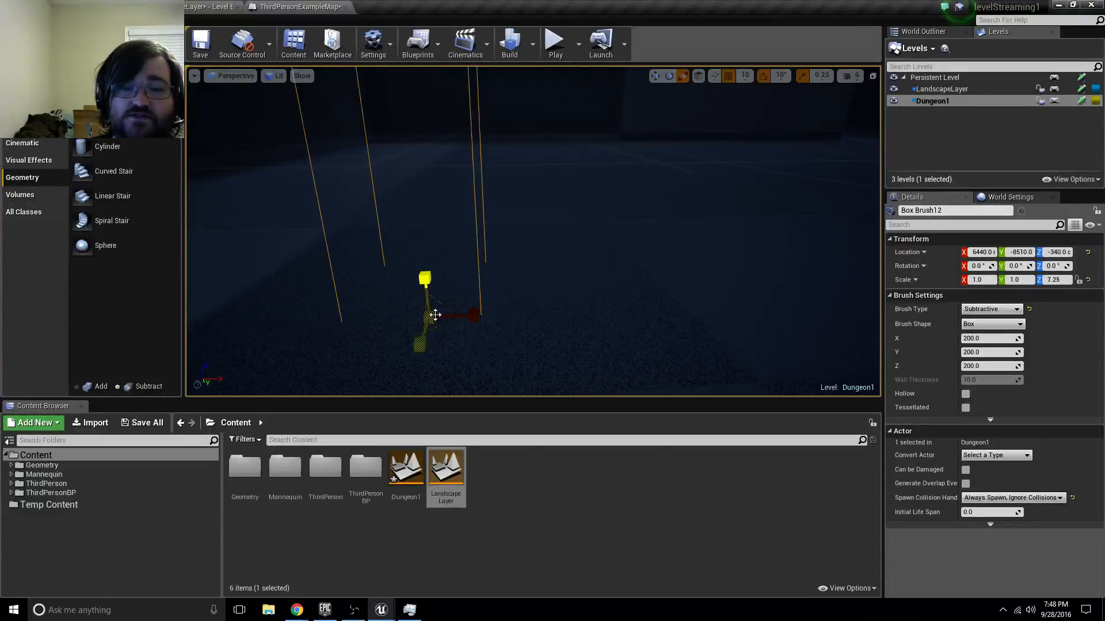
key(w)
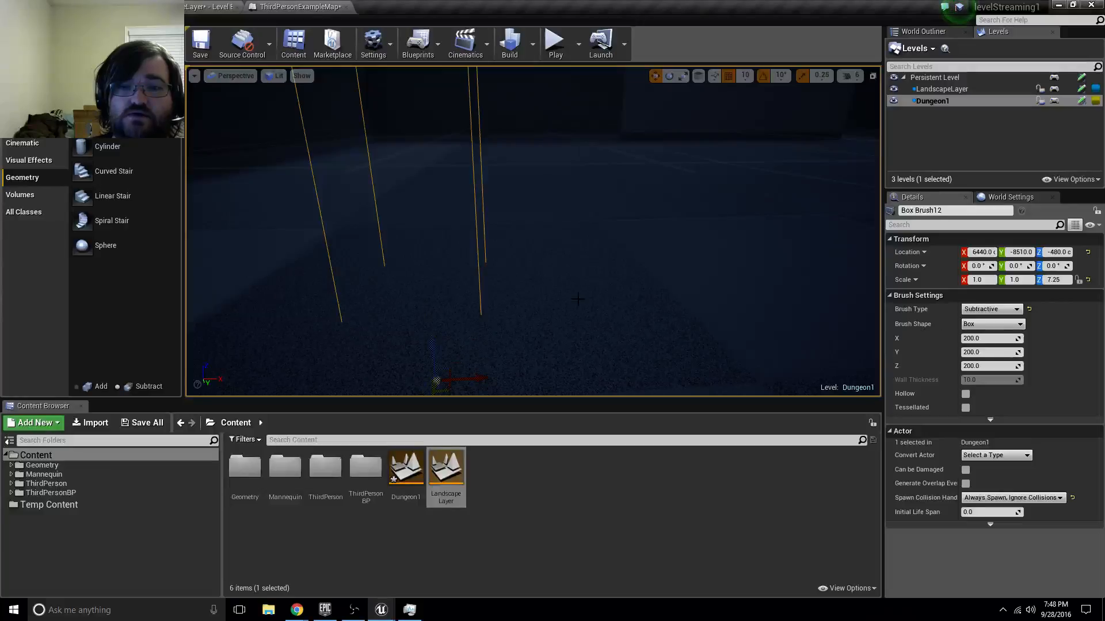
- Select the Box Brush2 floor and move it to the current level
click(599, 288)
mouse_move(606, 283)
right_down()
mouse_move(644, 247)
mouse_move(725, 236)
mouse_move(552, 292)
right_up()
right_click(552, 292)
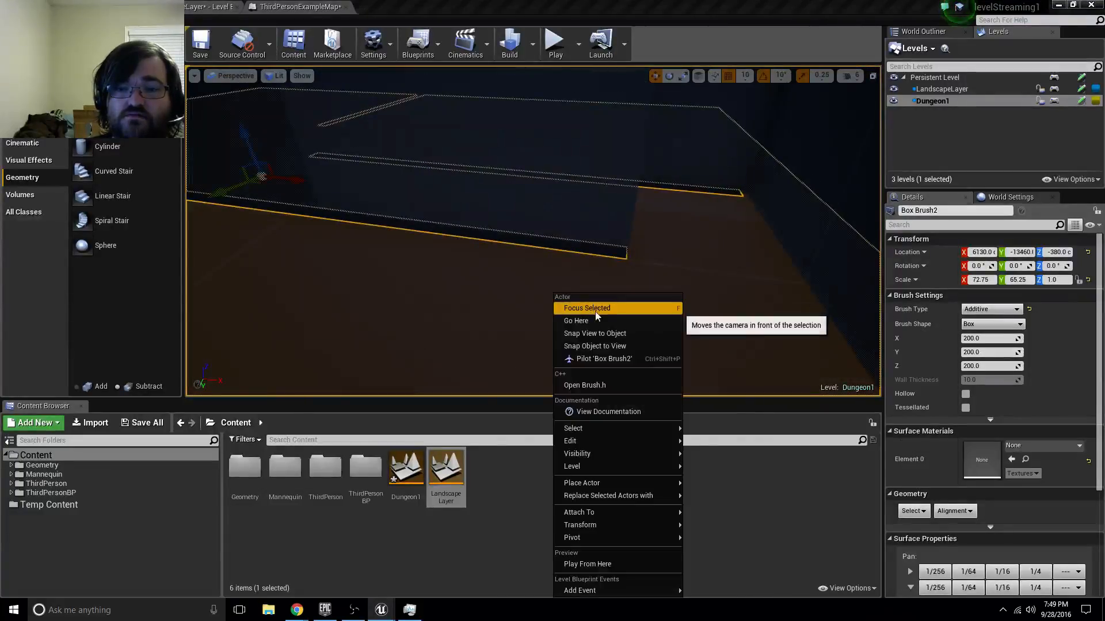
mouse_move(636, 428)
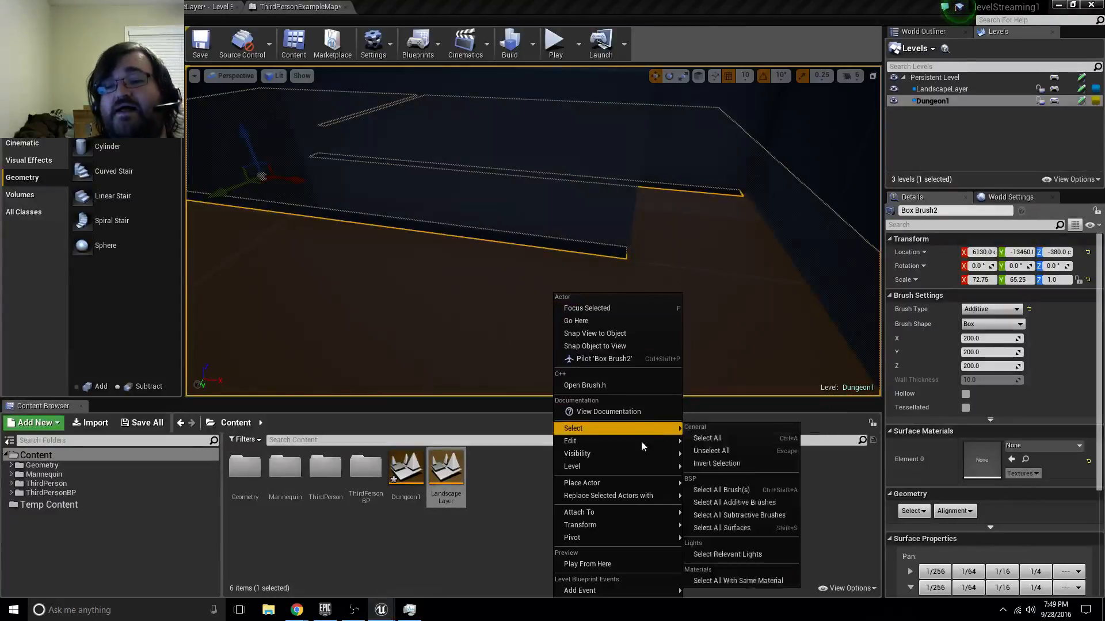
mouse_move(616, 468)
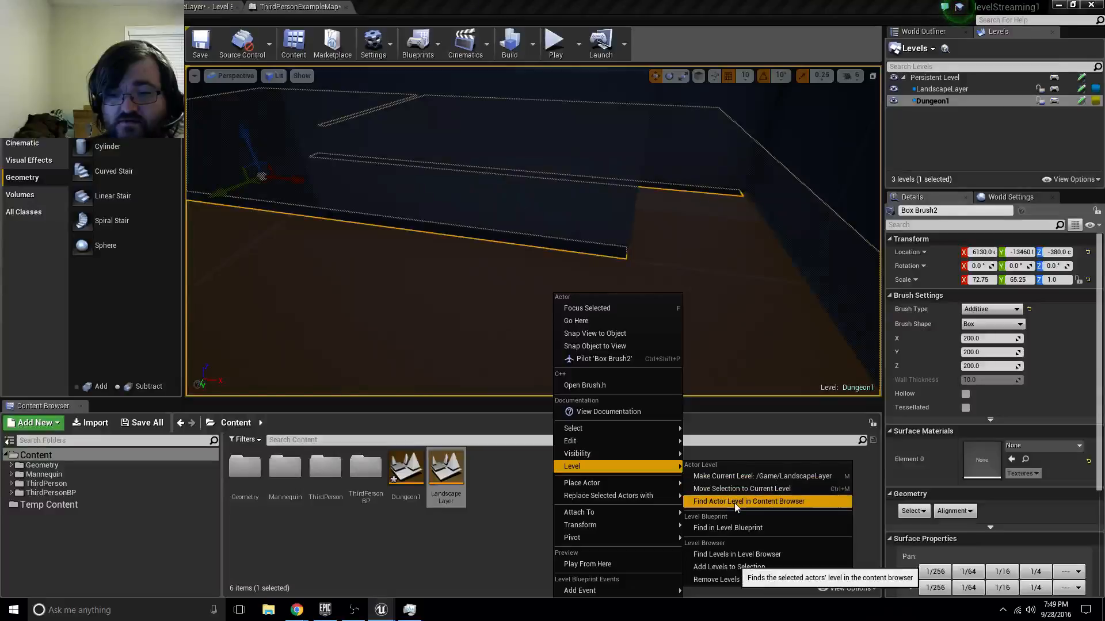
click(743, 488)
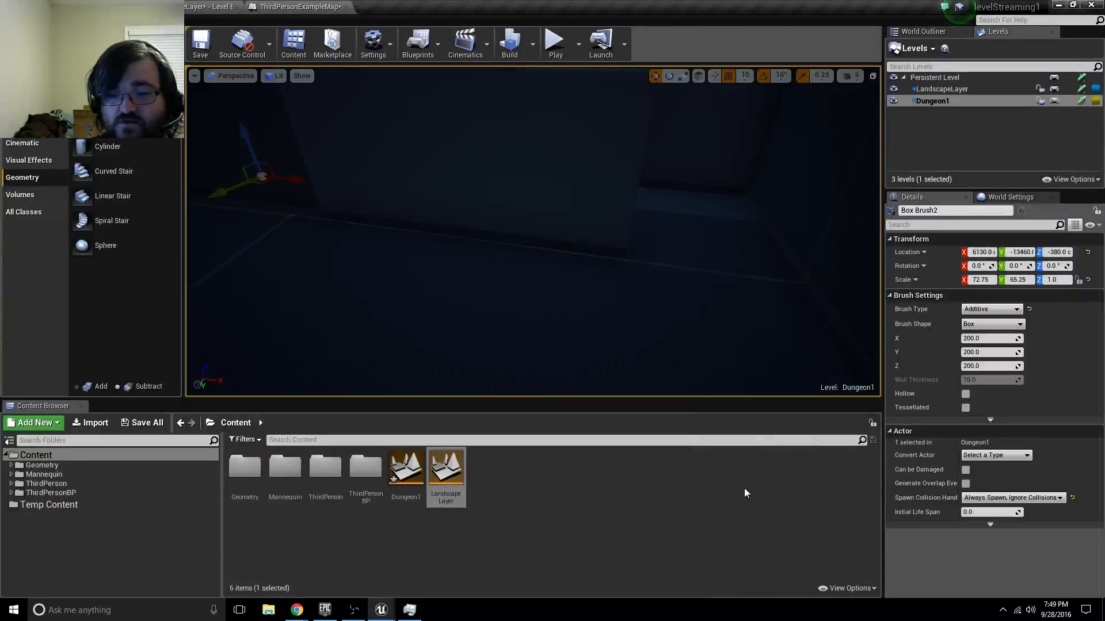
- Look through the World Outliner's actor list and inspect the floor in the dark room
right_drag(633, 265, 426, 265)
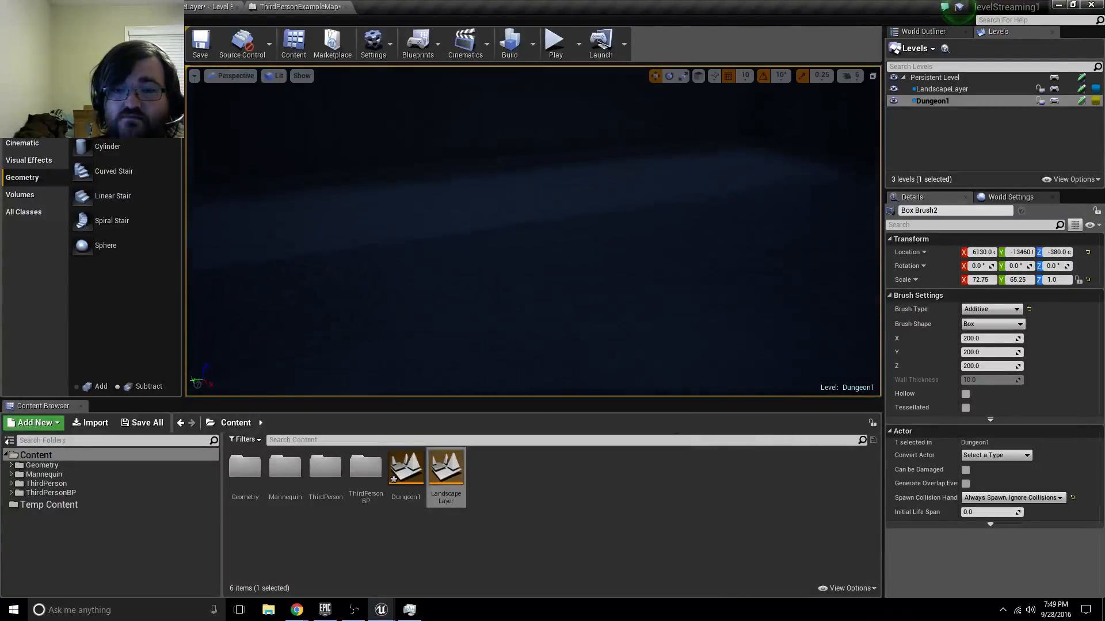
right_drag(532, 230, 610, 227)
click(927, 33)
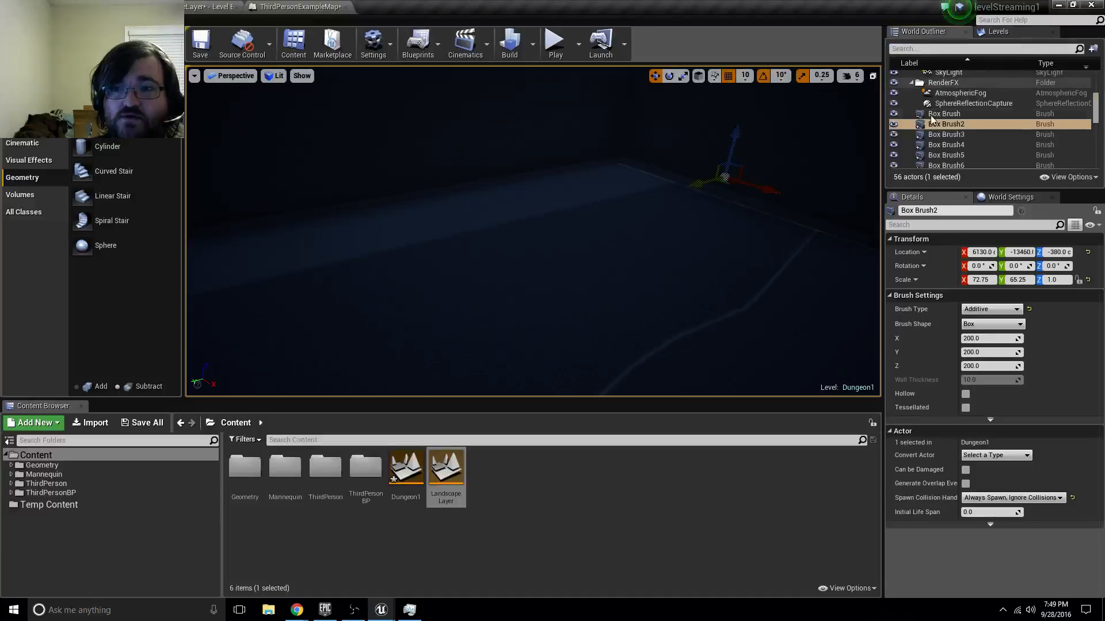
scroll(958, 97, down, 10)
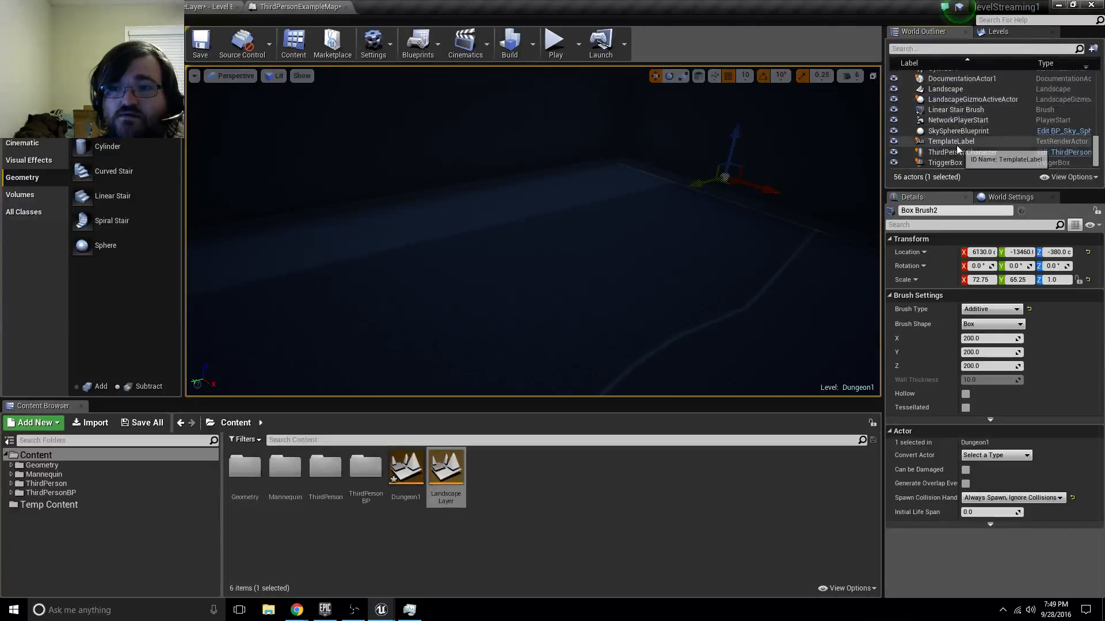
right_drag(679, 213, 592, 193)
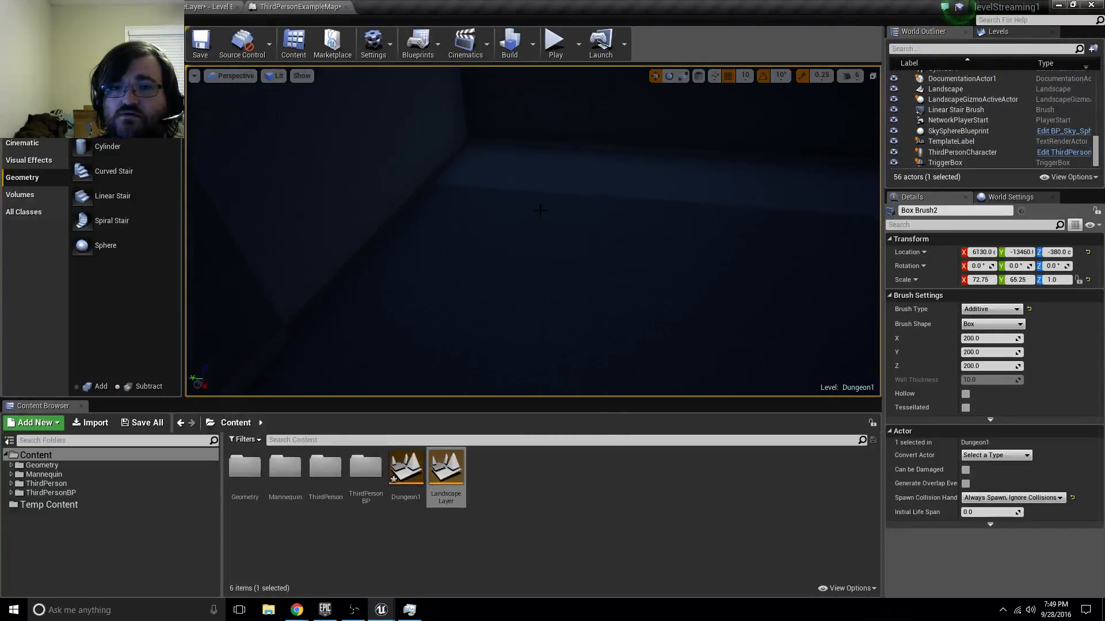
- Delete the tall, narrow subtractive box brush from the large room's floor, using the four-view layout to find it
click(873, 77)
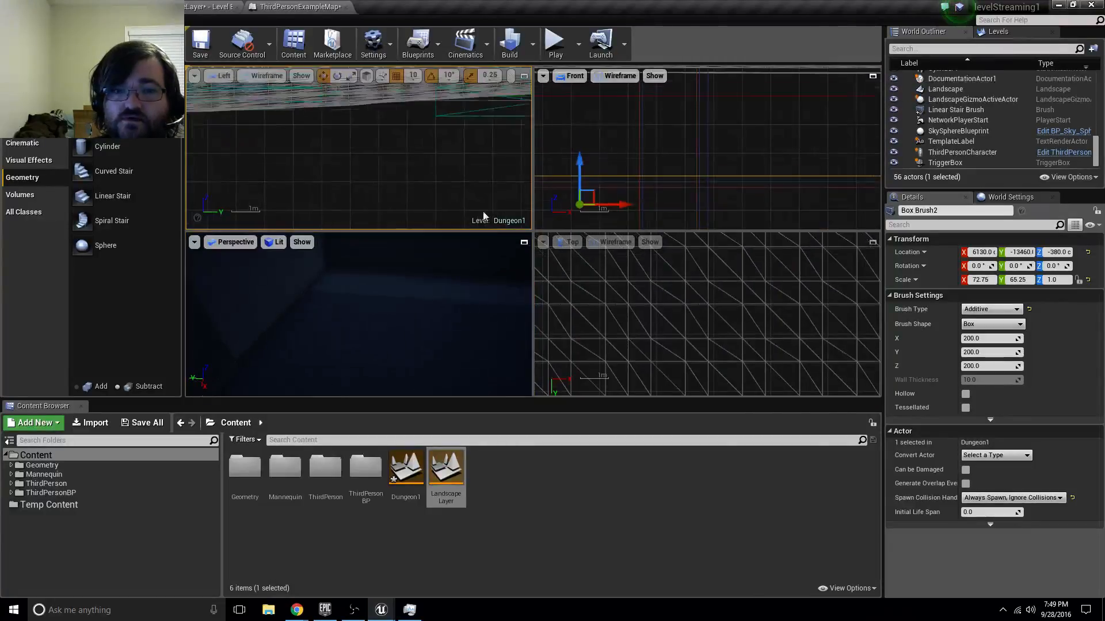
right_drag(669, 185, 814, 170)
click(693, 163)
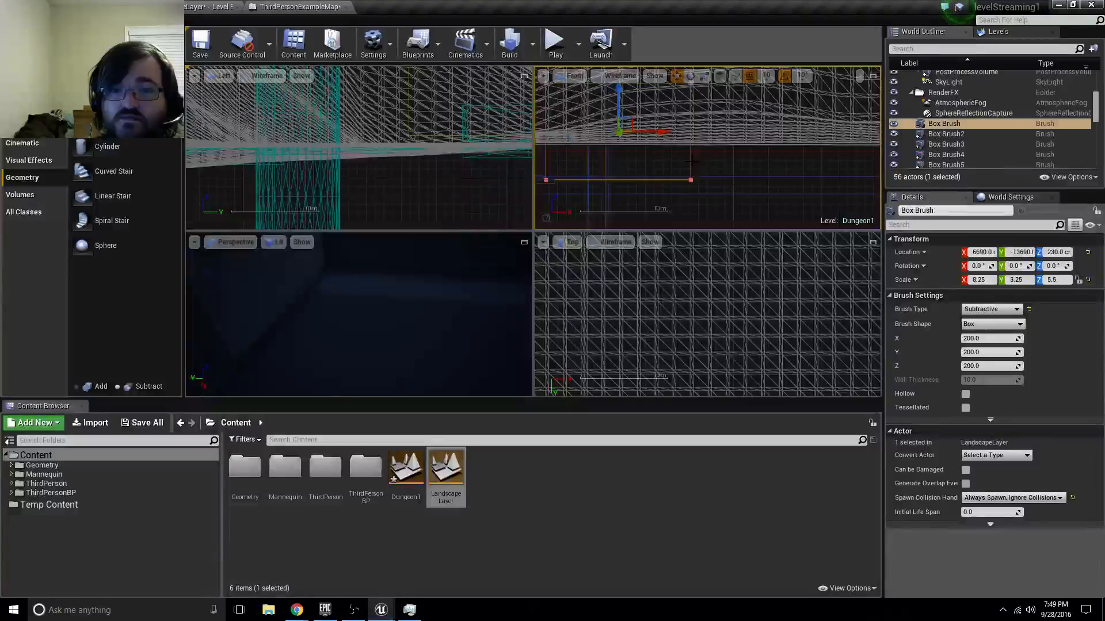
right_drag(434, 350, 541, 313)
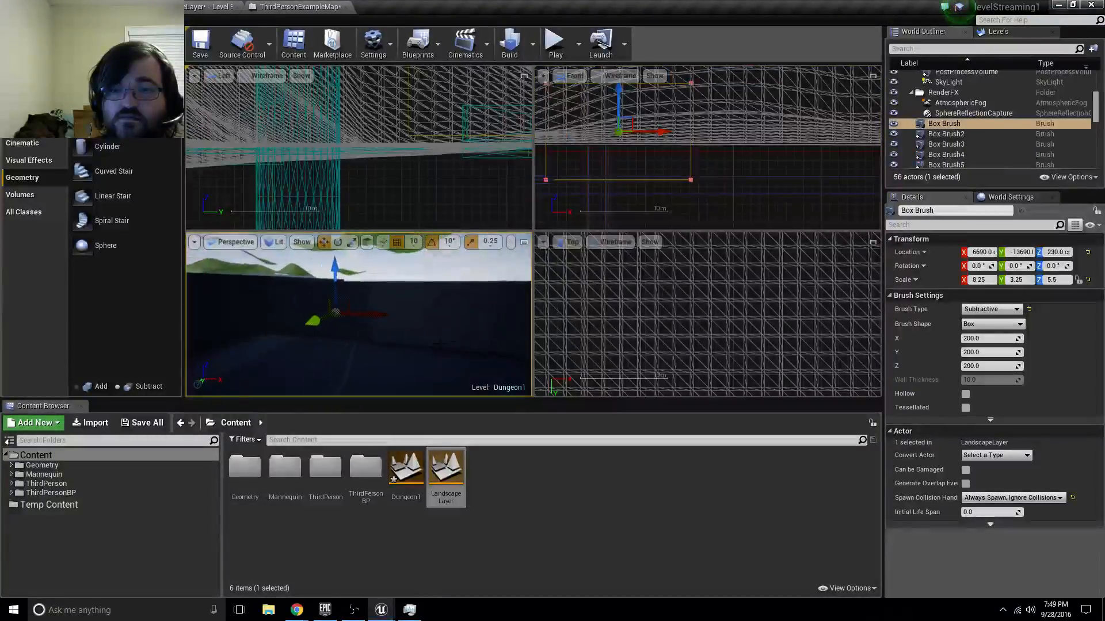
right_drag(778, 177, 774, 177)
scroll(774, 178, down, 5)
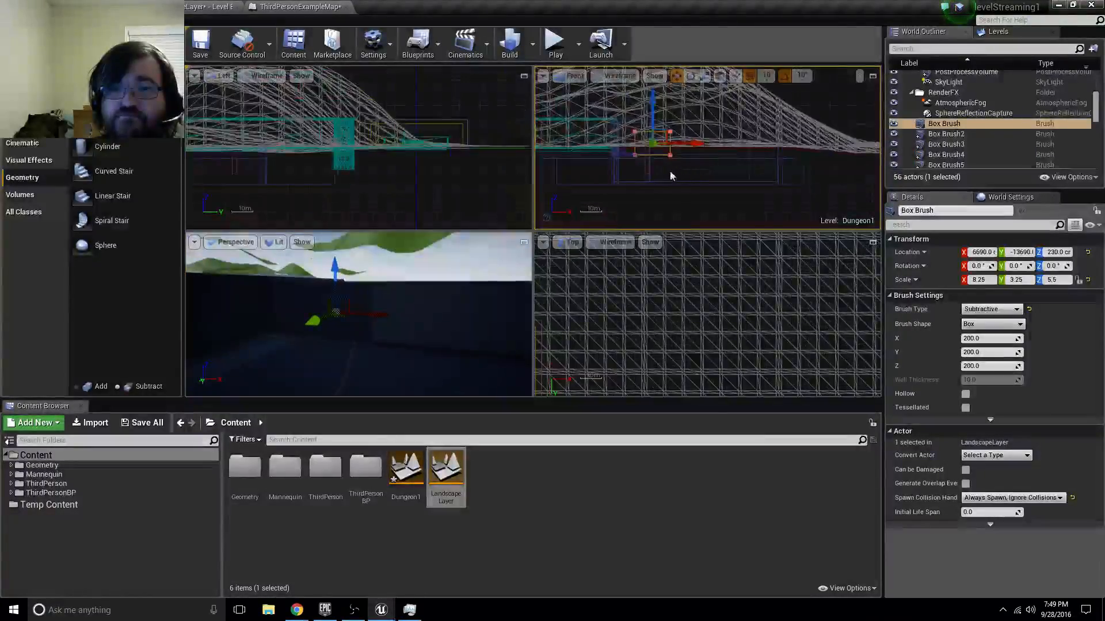
click(645, 172)
mouse_move(472, 305)
right_down()
mouse_move(403, 350)
mouse_move(385, 345)
mouse_move(409, 322)
mouse_move(404, 332)
right_up()
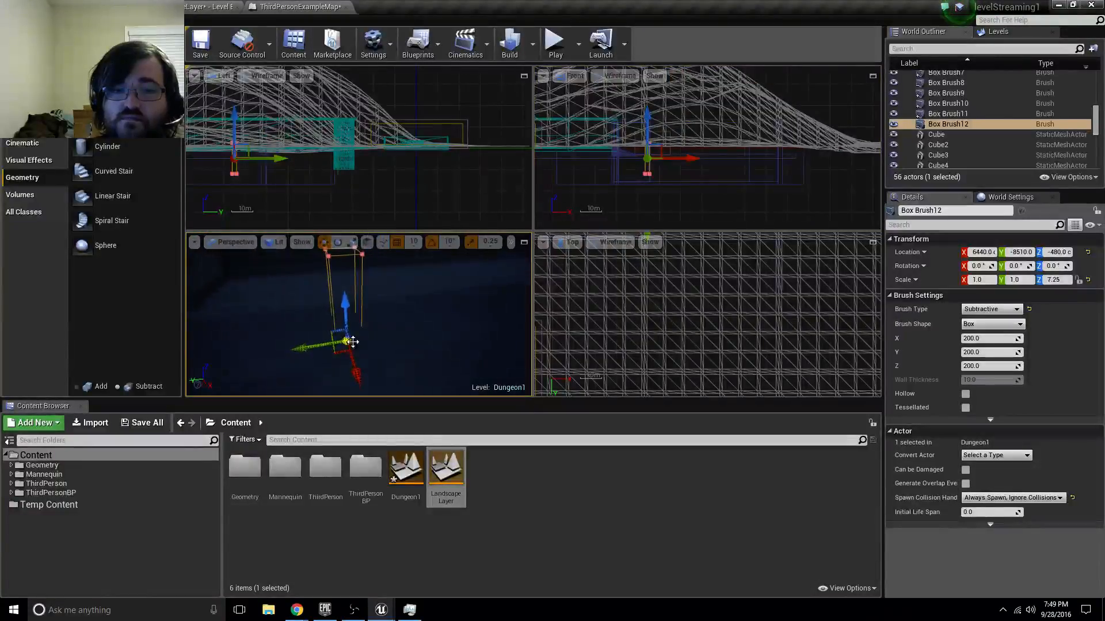
key(Delete)
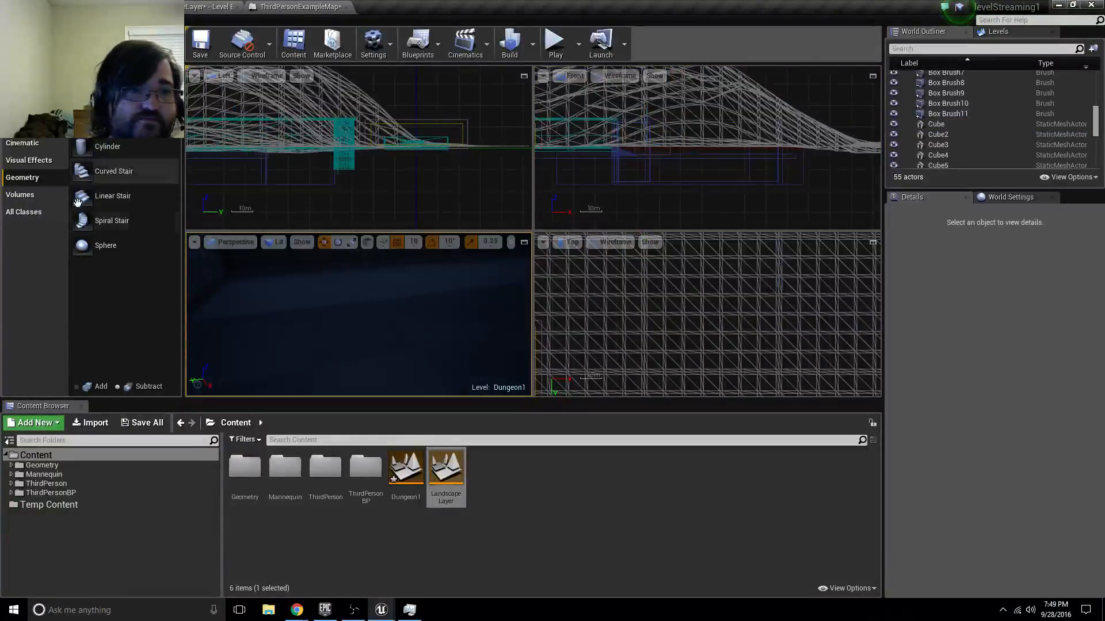
- Place a subtractive box brush in the floor at about X 6710, Y -8300, Z -610, scaled to 4.25, 6.25 and 6.5
mouse_move(107, 98)
mouse_down()
mouse_move(124, 166)
mouse_move(330, 350)
mouse_up()
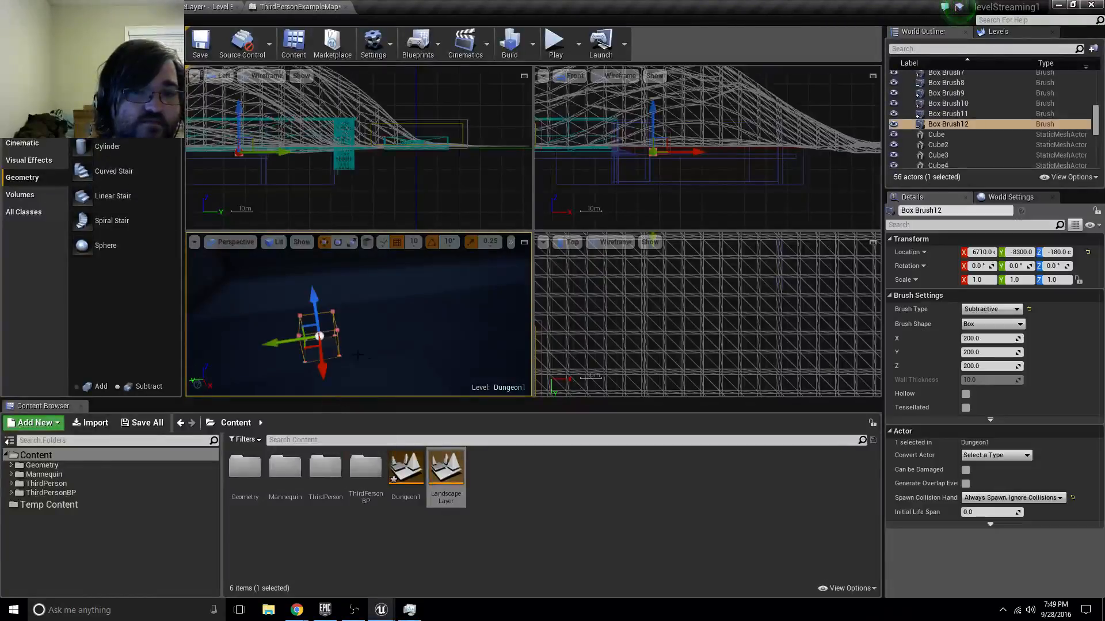
drag(315, 303, 316, 317)
key(e)
key(r)
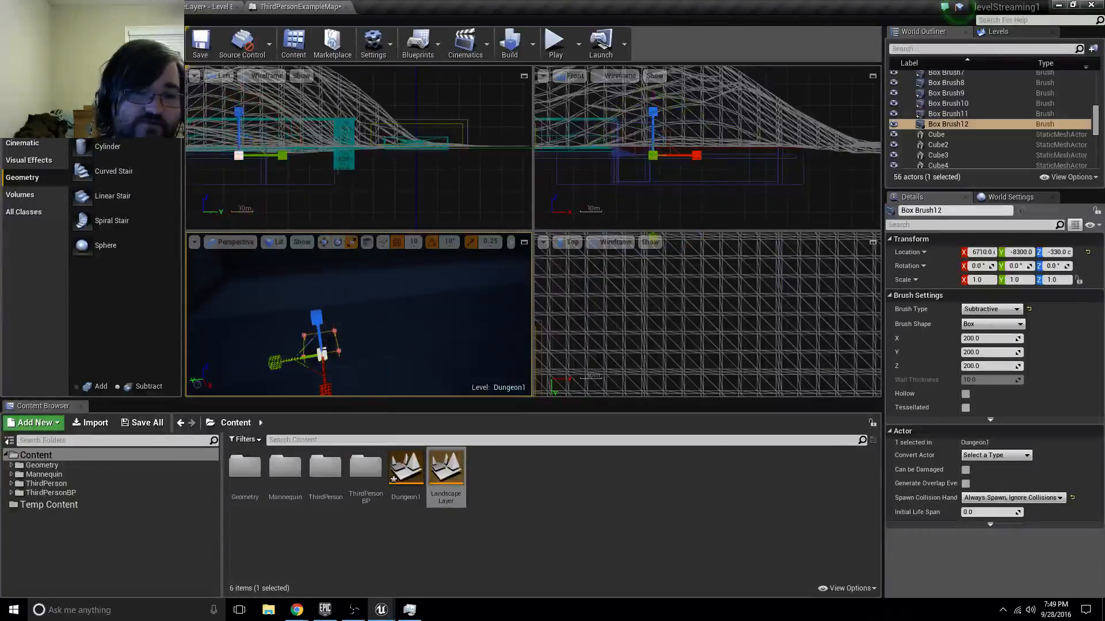
drag(322, 354, 384, 344)
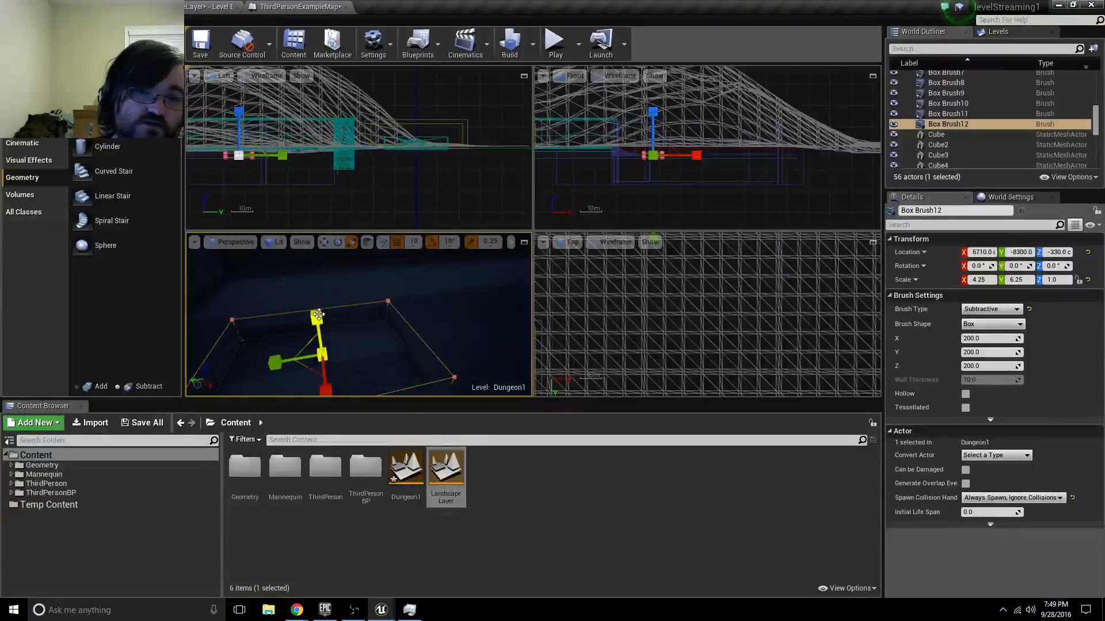
mouse_move(316, 319)
mouse_down()
mouse_move(316, 308)
mouse_move(319, 352)
mouse_up()
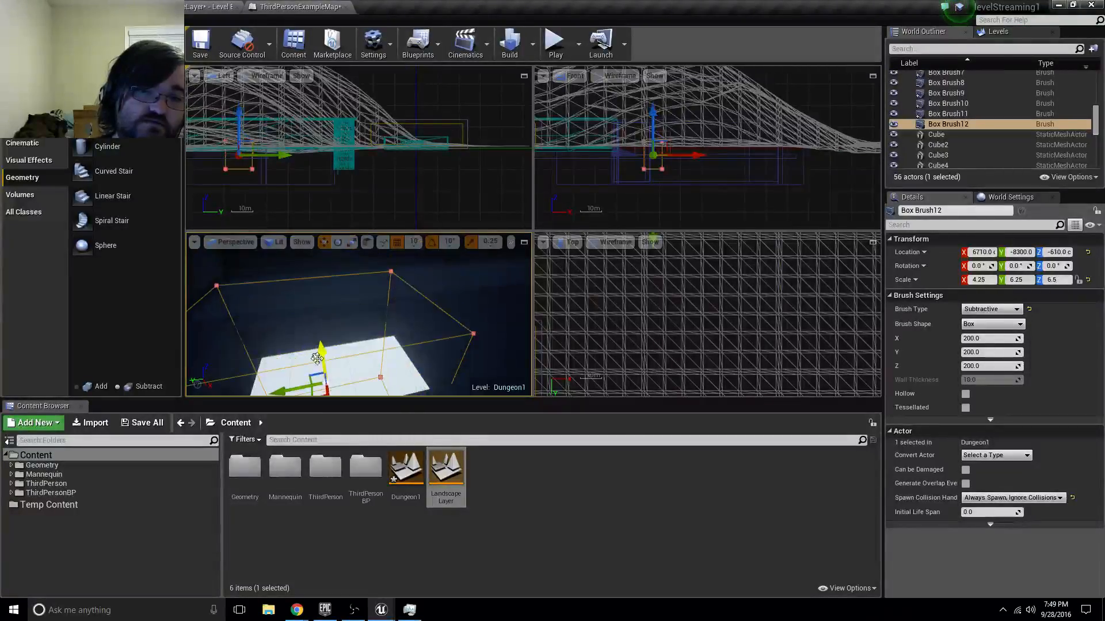
- Stretch the subtractive box to a Y scale of 15.75
right_drag(319, 352, 324, 377)
key(space)
key(space)
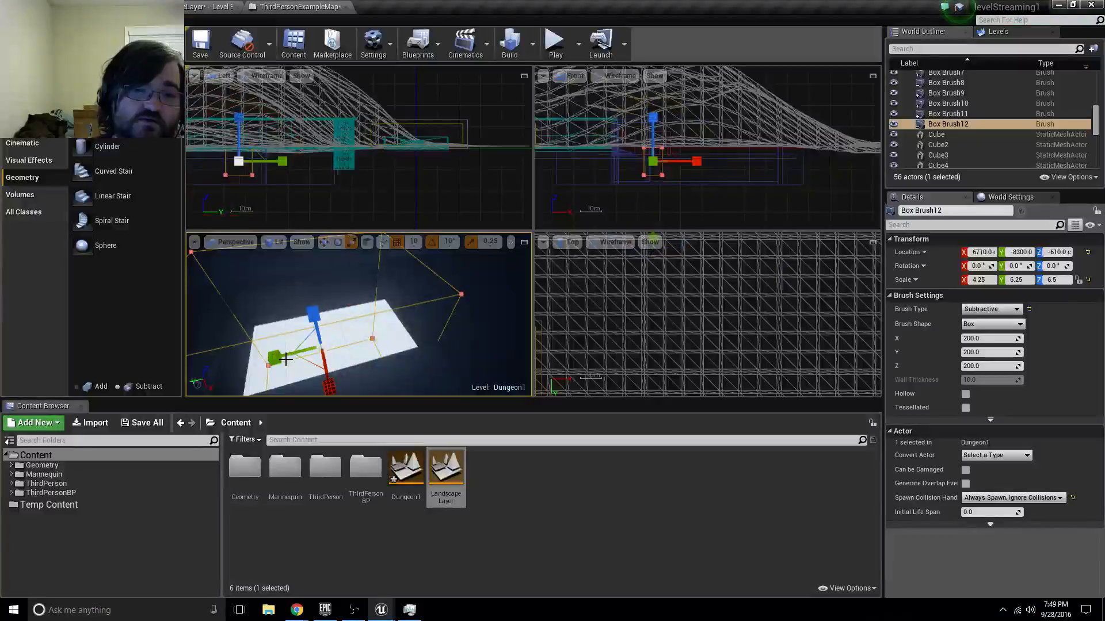
mouse_move(278, 358)
mouse_down()
mouse_move(230, 367)
mouse_move(385, 338)
mouse_up()
- Rotate the subtractive box about 80 degrees around Z and move it to about X 7498, Y -9269
key(space)
mouse_move(393, 340)
right_down()
mouse_move(440, 319)
mouse_move(469, 276)
mouse_move(428, 340)
mouse_move(322, 311)
right_up()
key(space)
mouse_move(380, 345)
mouse_down()
mouse_move(446, 345)
mouse_move(256, 325)
mouse_up()
key(space)
key(space)
mouse_move(256, 325)
right_down()
mouse_move(224, 299)
mouse_move(247, 322)
mouse_move(311, 305)
mouse_move(331, 278)
right_up()
drag(348, 290, 498, 316)
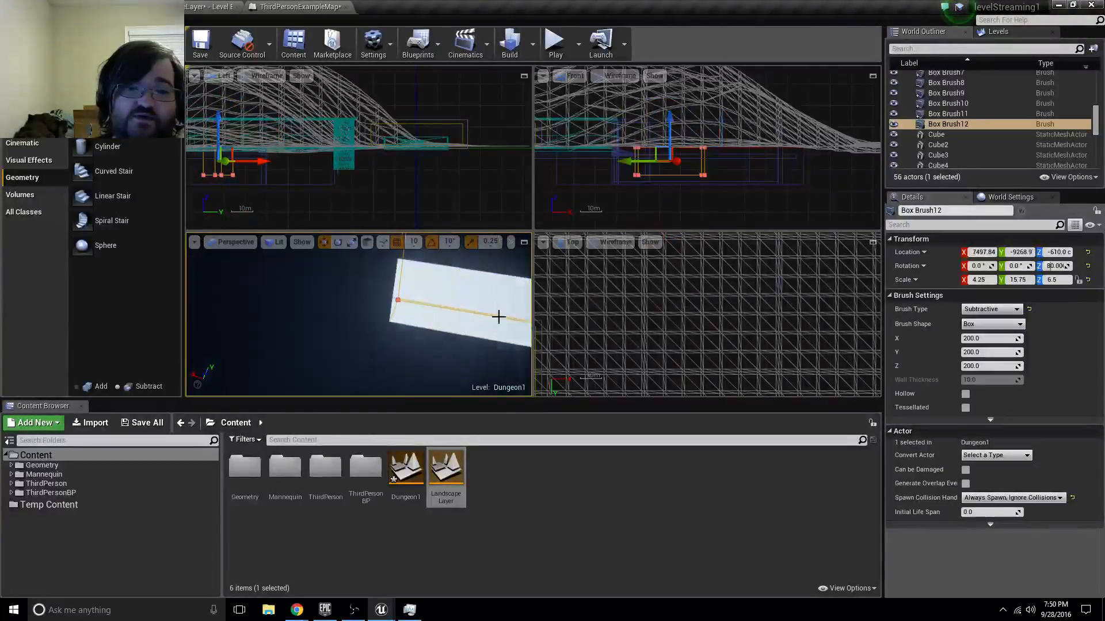
right_drag(498, 316, 371, 322)
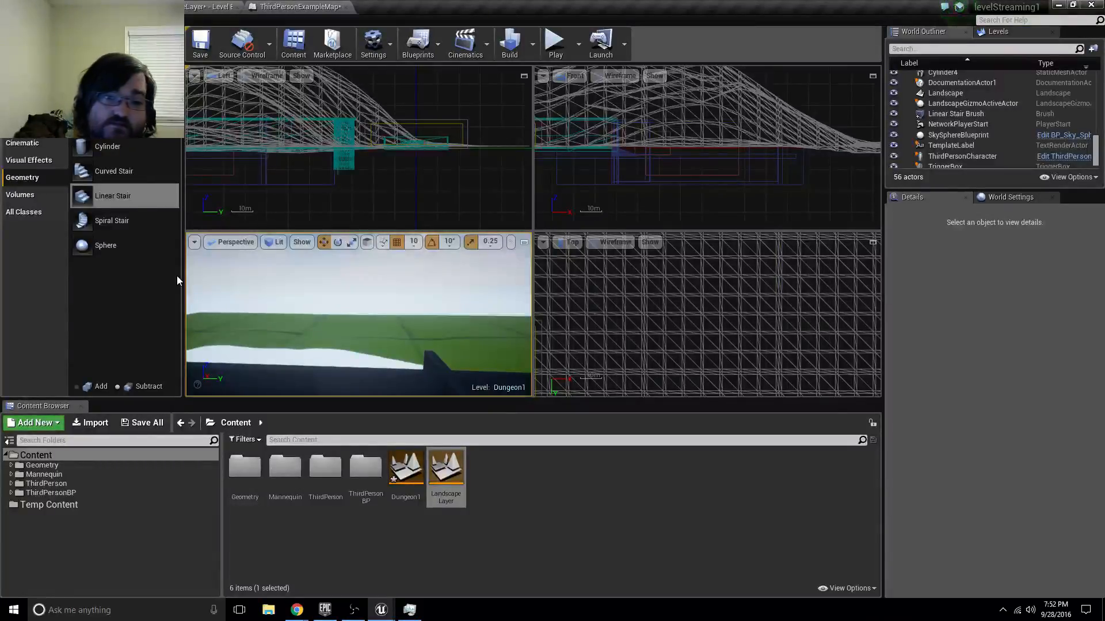
- Place an additive linear stair brush at the edge of the floor opening, at about X 10060, Y -9770 and Z -280
drag(177, 275, 370, 324)
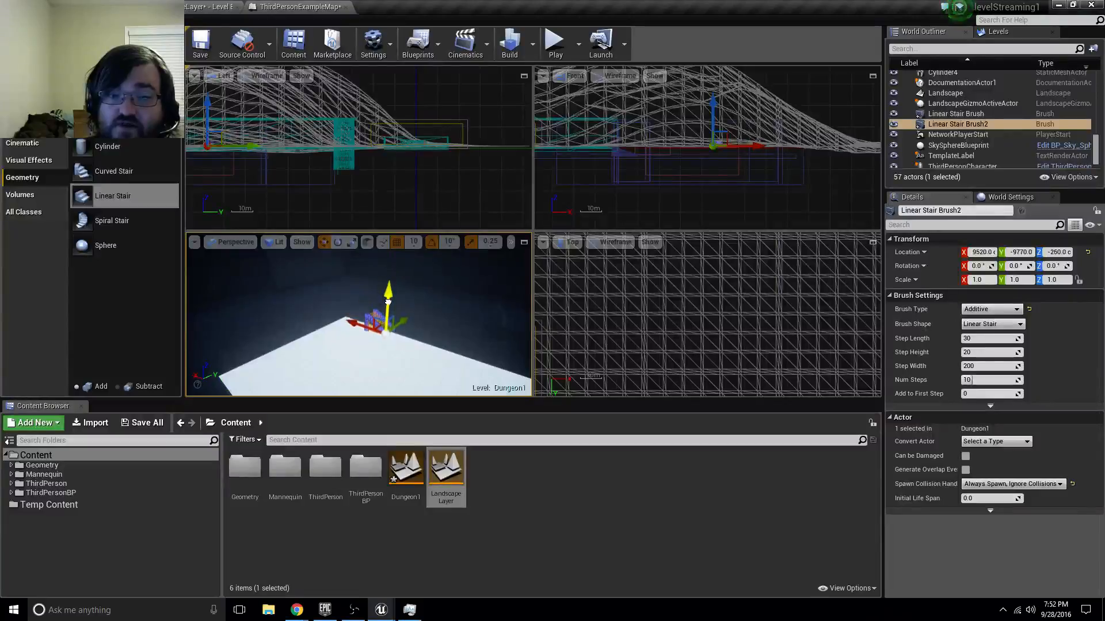
right_drag(370, 324, 350, 322)
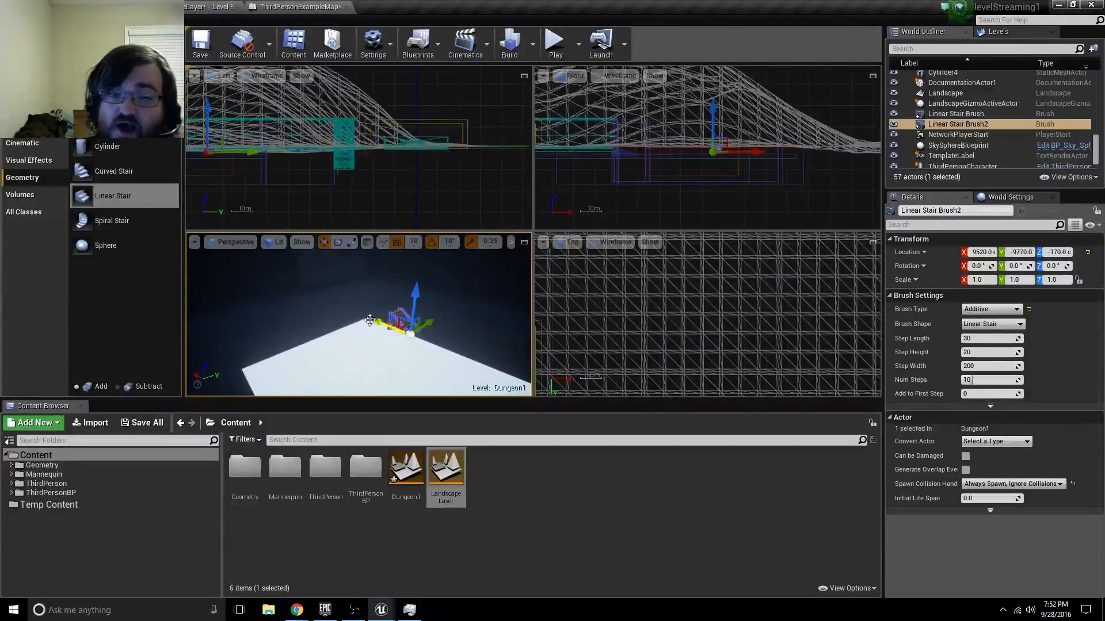
drag(370, 320, 348, 312)
mouse_move(348, 313)
right_down()
mouse_move(216, 331)
mouse_move(193, 319)
right_up()
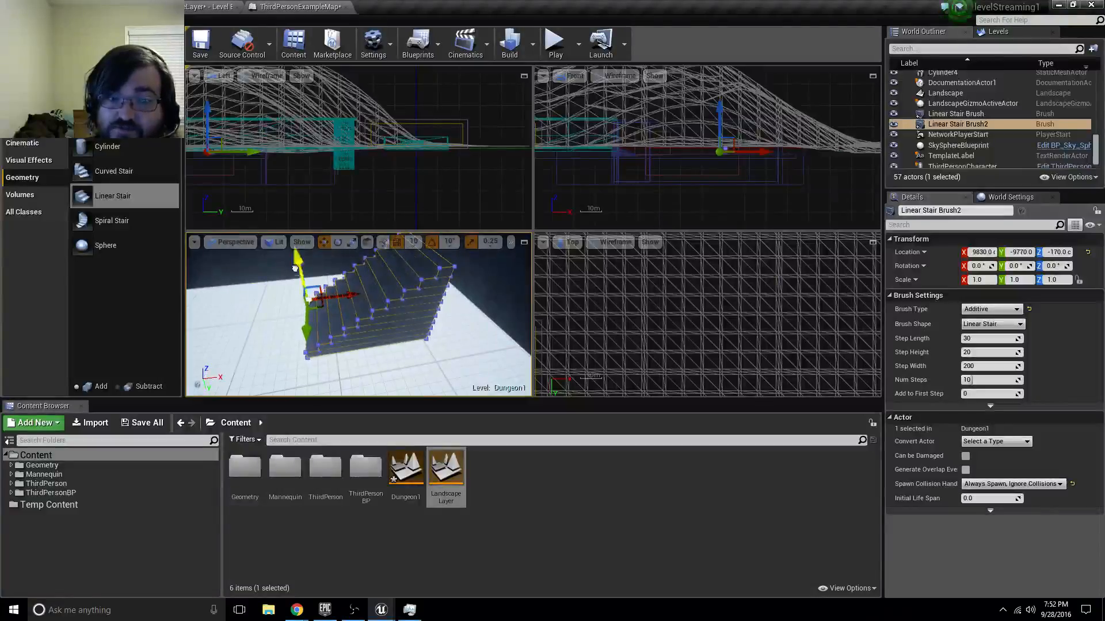
mouse_move(295, 268)
mouse_down()
mouse_move(301, 299)
mouse_move(384, 315)
mouse_up()
right_drag(384, 315, 461, 328)
- Widen the linear stair to a Y scale of 8.5 and slide it along the opening's edge to Y -10760
key(space)
key(space)
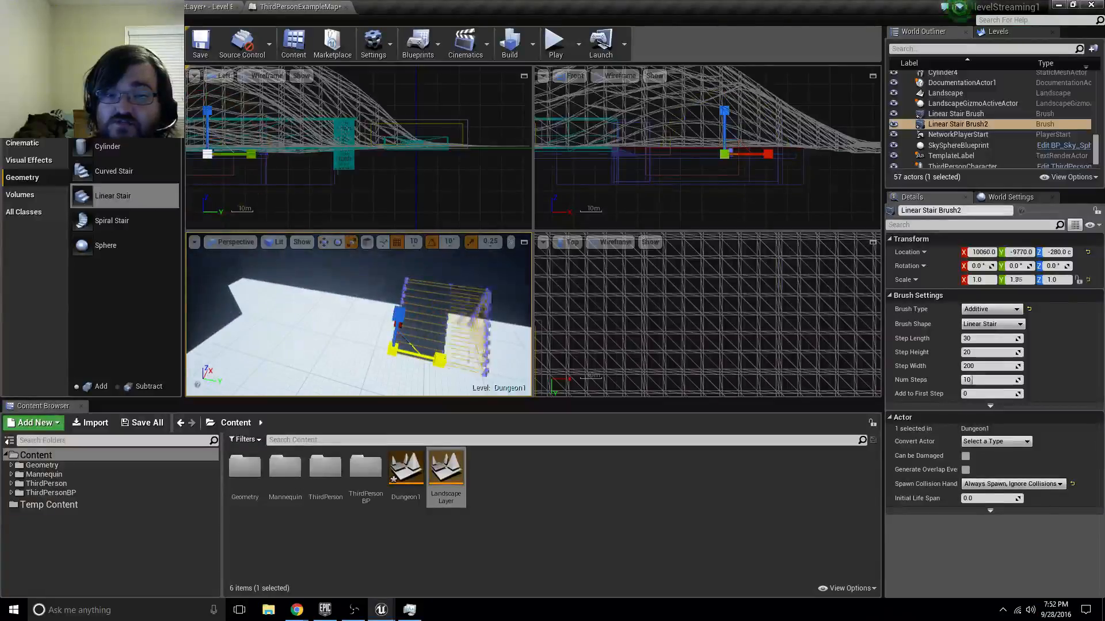
drag(397, 350, 442, 361)
right_drag(397, 351, 437, 336)
key(s)
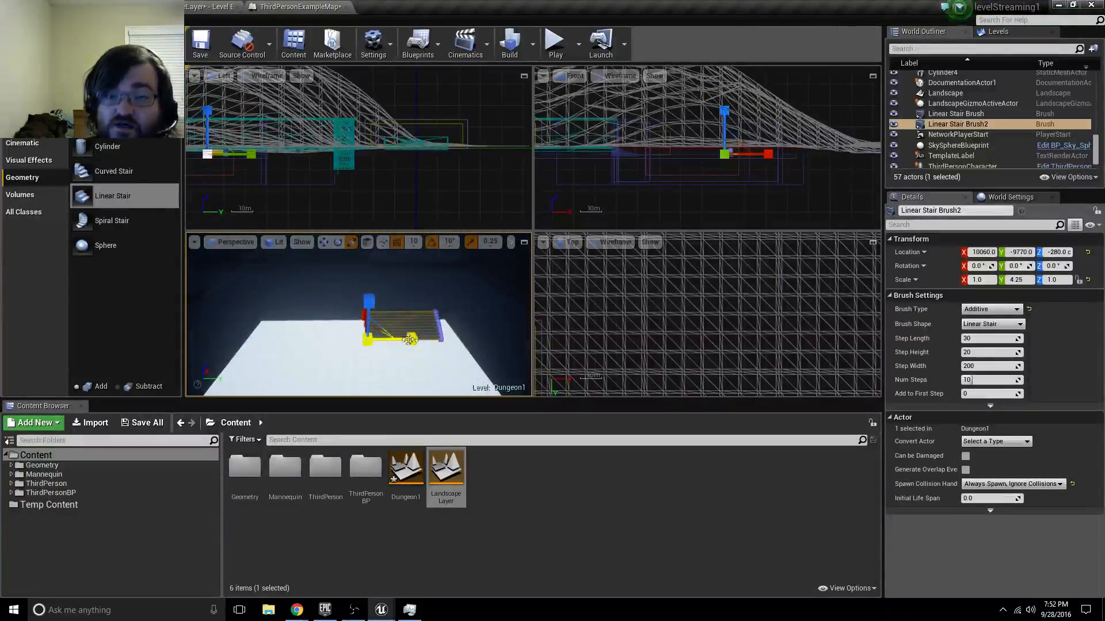
drag(409, 339, 432, 341)
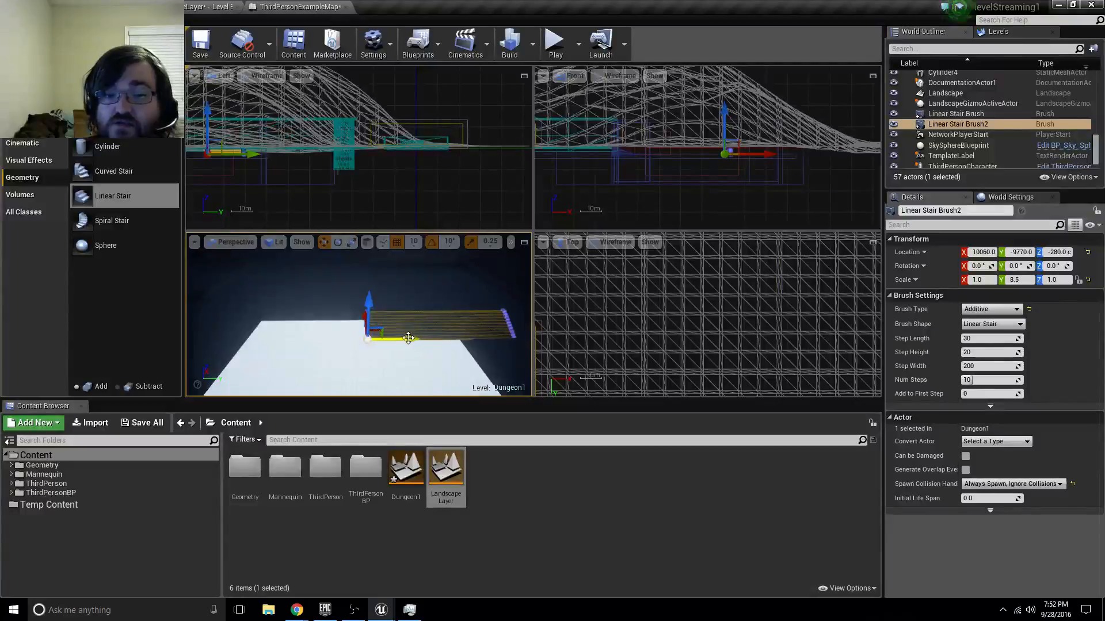
drag(408, 338, 311, 337)
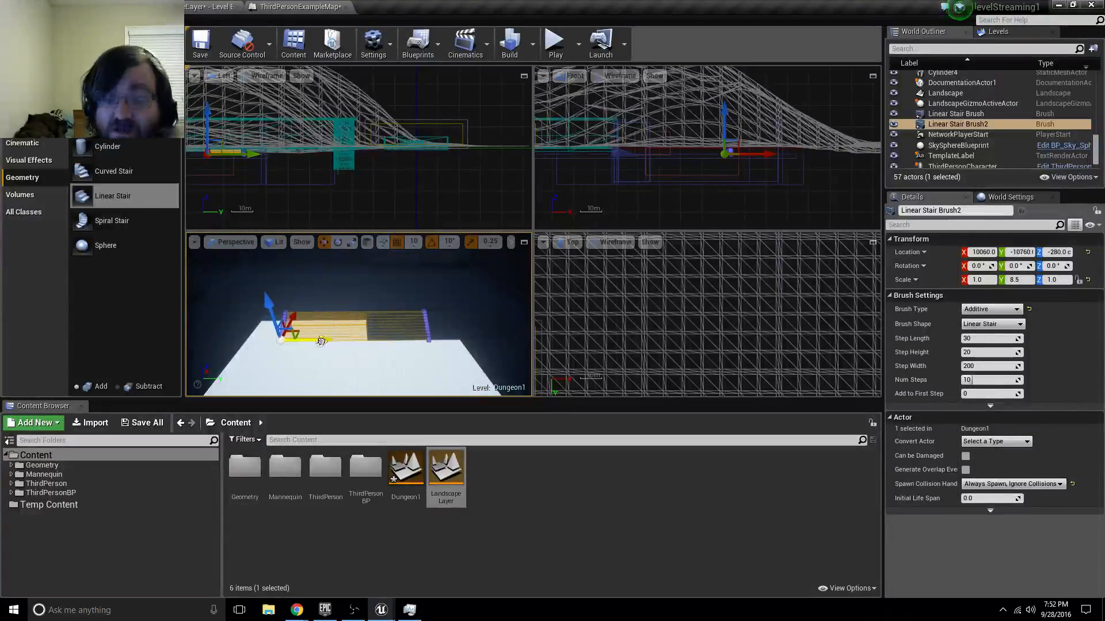
- Widen the linear stair to a Y scale of 13 and shift it to Y -11210 to span the opening
key(e)
key(r)
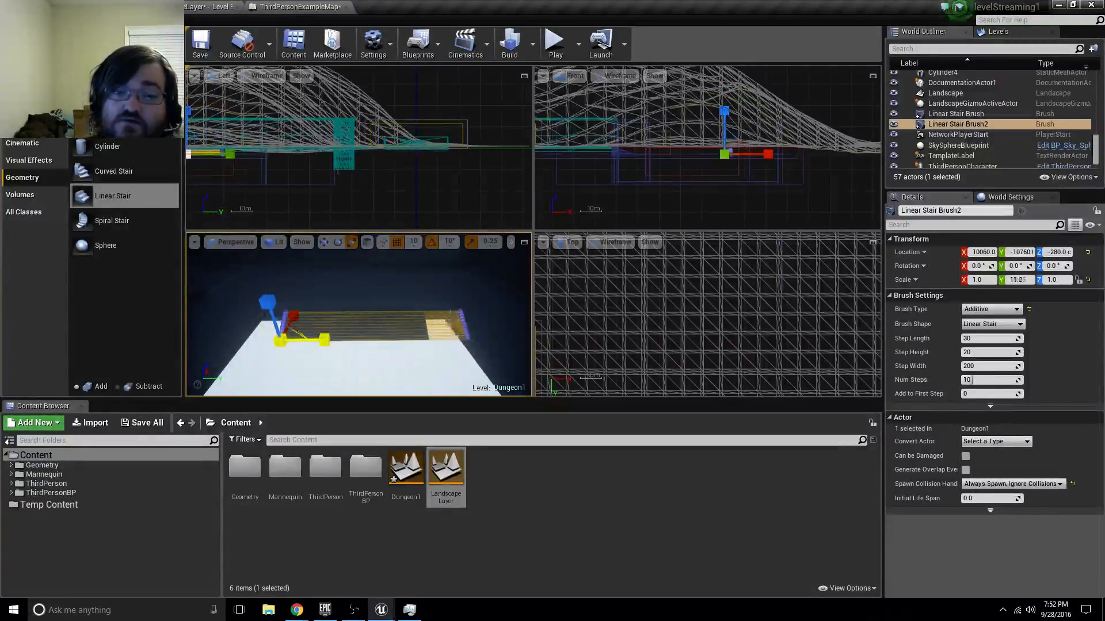
mouse_move(324, 340)
mouse_down()
mouse_move(351, 340)
mouse_move(274, 337)
mouse_up()
- Enlarge the linear stair to an X scale of 3 and Z scale of 2.5, and move it to X 9900, Z -690
key(e)
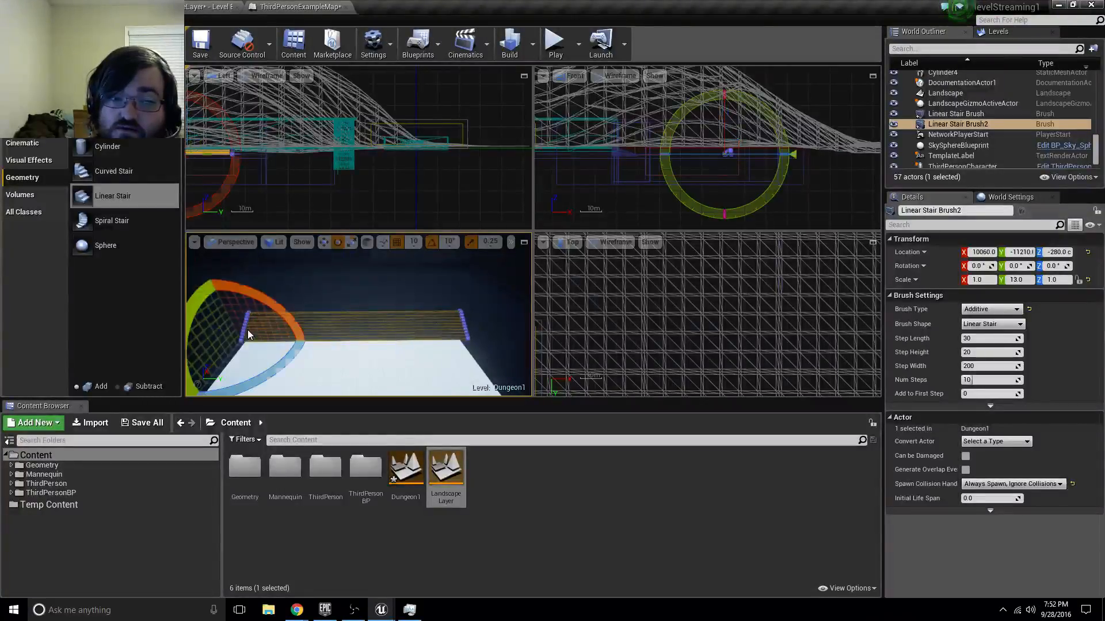
key(r)
mouse_move(222, 304)
mouse_down()
mouse_move(222, 291)
mouse_move(268, 314)
mouse_move(222, 361)
mouse_up()
mouse_move(369, 308)
right_down()
mouse_move(270, 311)
mouse_move(291, 316)
right_up()
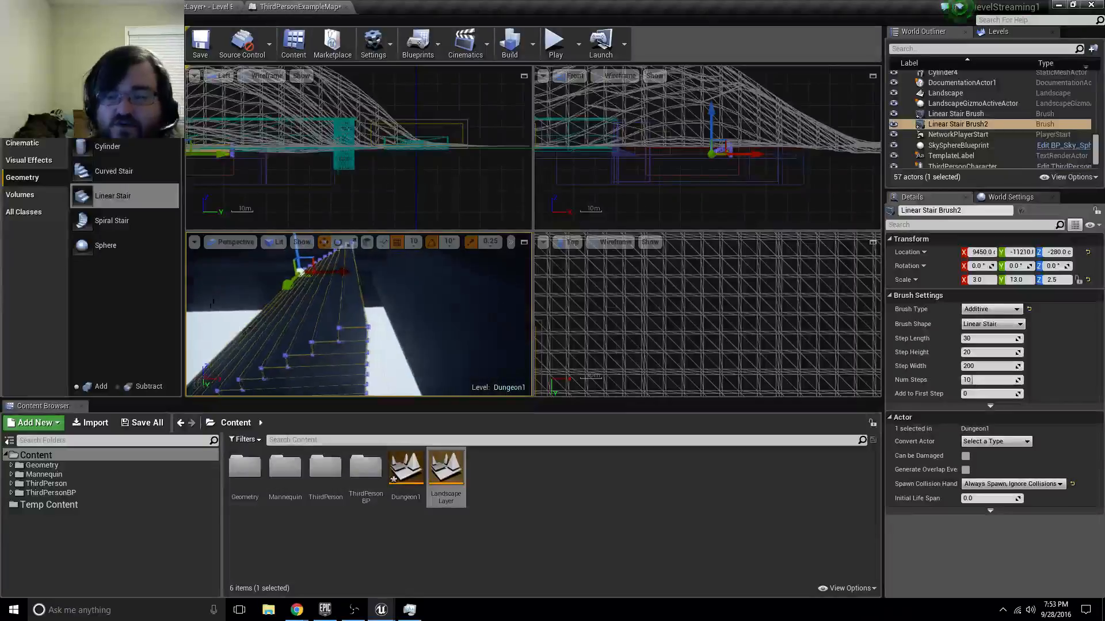
mouse_move(339, 272)
mouse_down()
mouse_move(399, 269)
mouse_move(363, 273)
mouse_up()
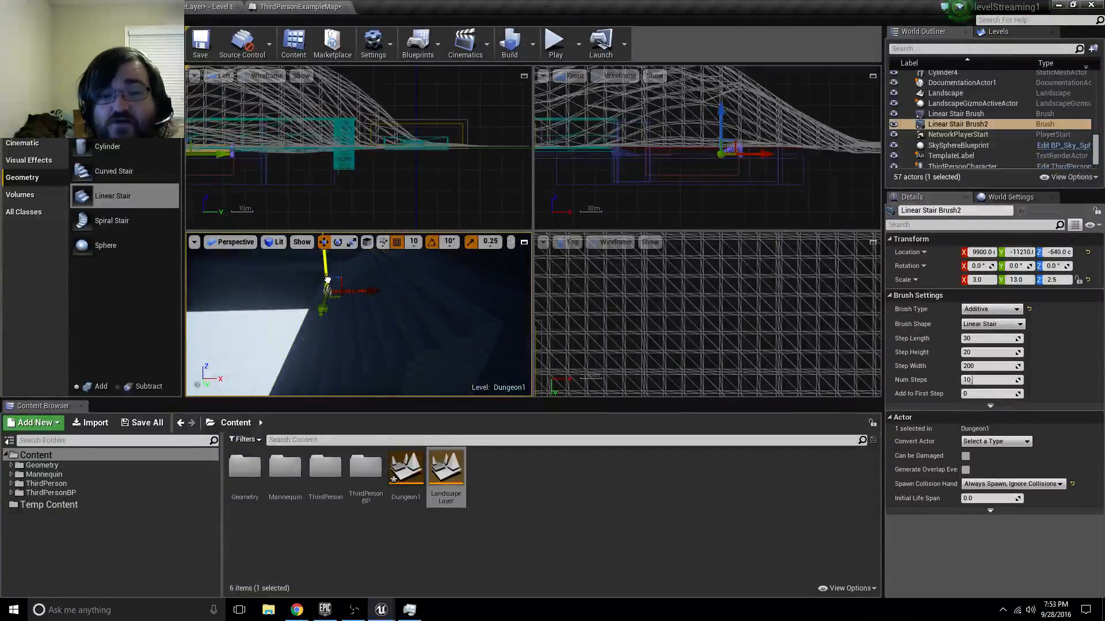
drag(327, 280, 328, 292)
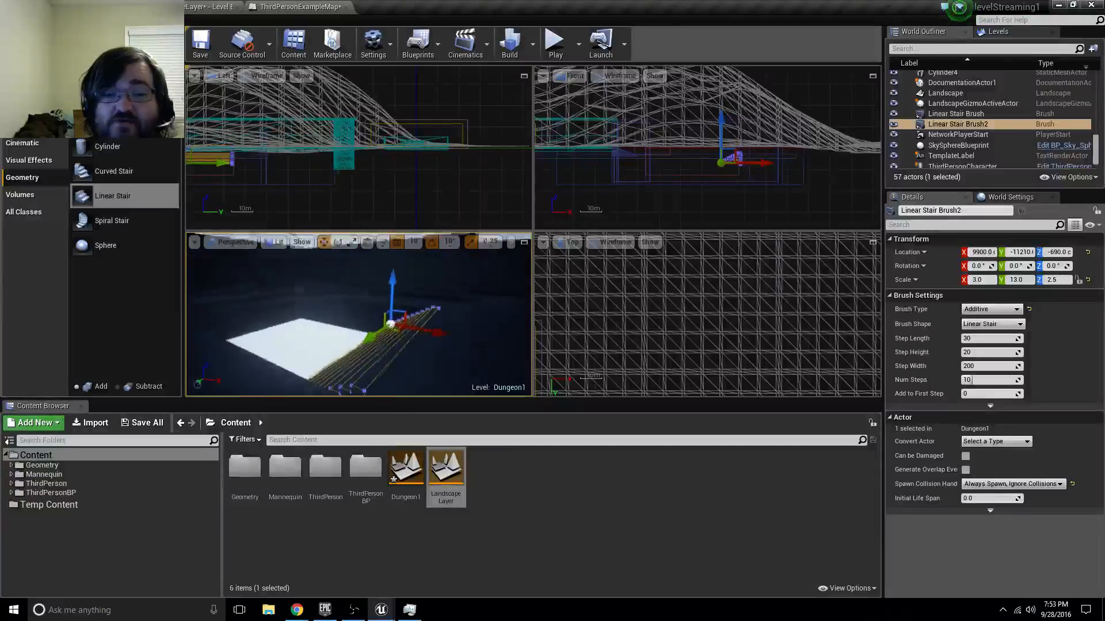
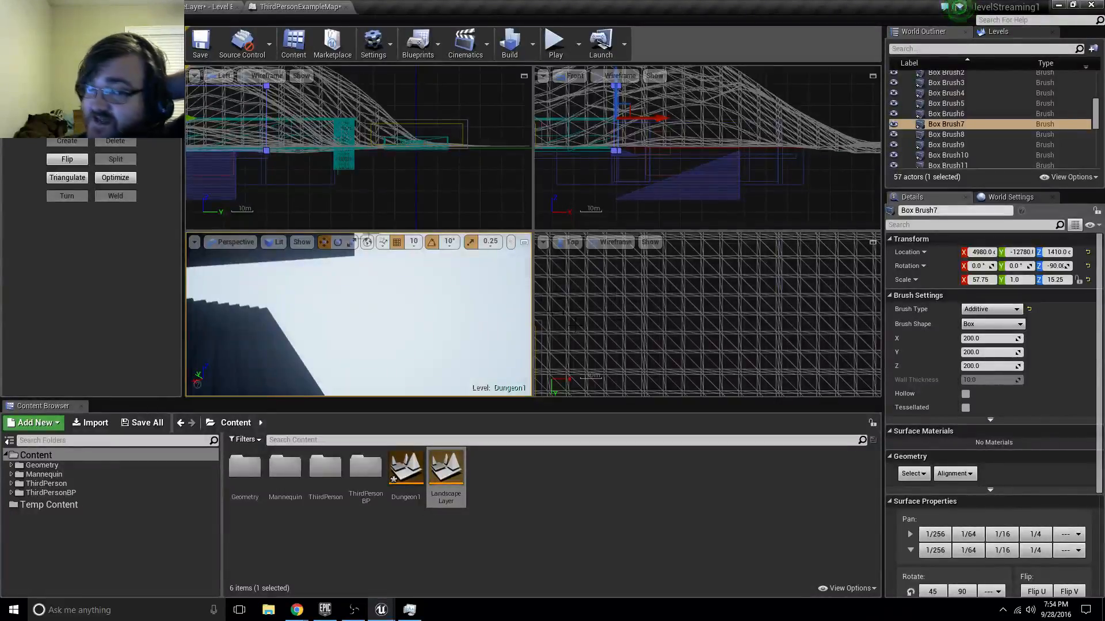
right_drag(361, 341, 305, 283)
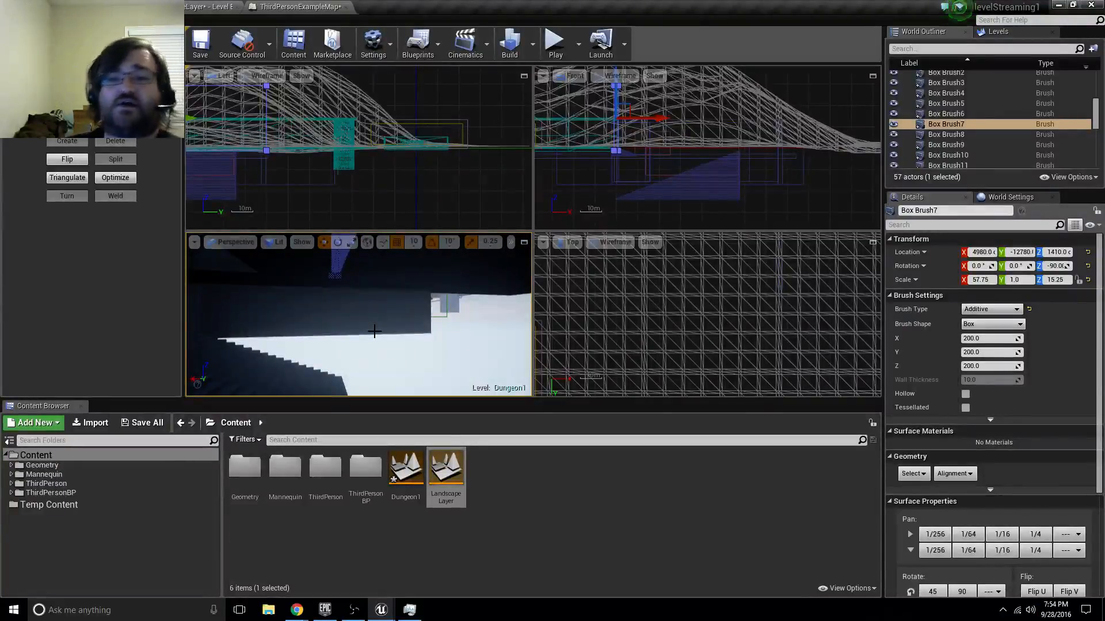
mouse_move(382, 372)
right_down()
mouse_move(207, 366)
mouse_move(384, 364)
mouse_move(230, 368)
mouse_move(248, 351)
mouse_move(377, 369)
right_up()
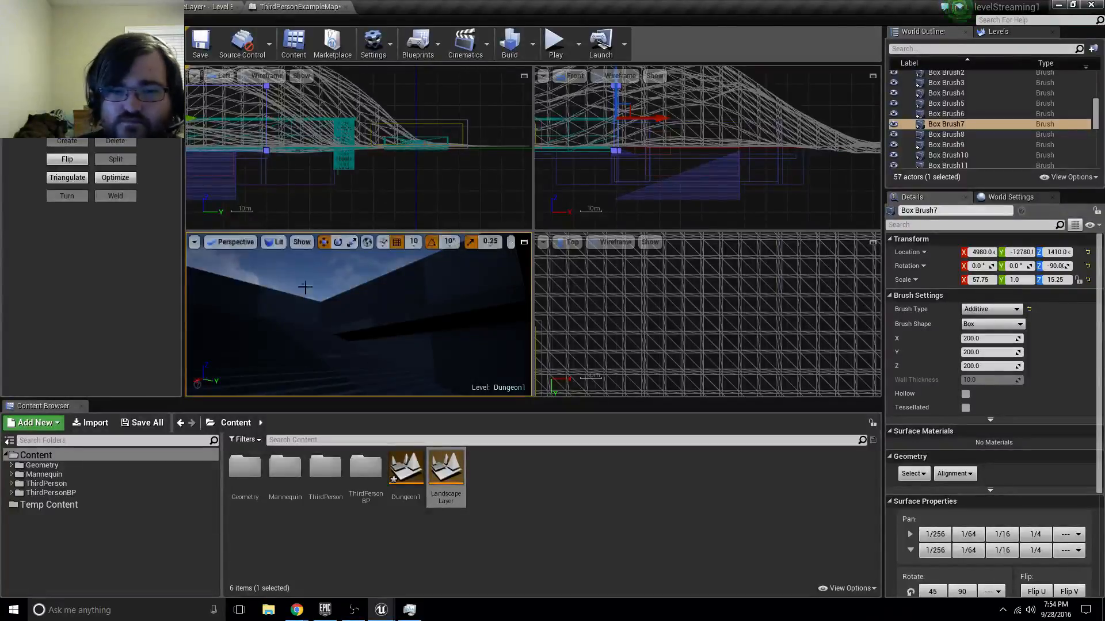
mouse_move(306, 288)
right_down()
mouse_move(489, 316)
mouse_move(368, 287)
mouse_move(420, 282)
mouse_move(489, 288)
mouse_move(264, 293)
mouse_move(236, 282)
mouse_move(193, 299)
mouse_move(291, 293)
right_up()
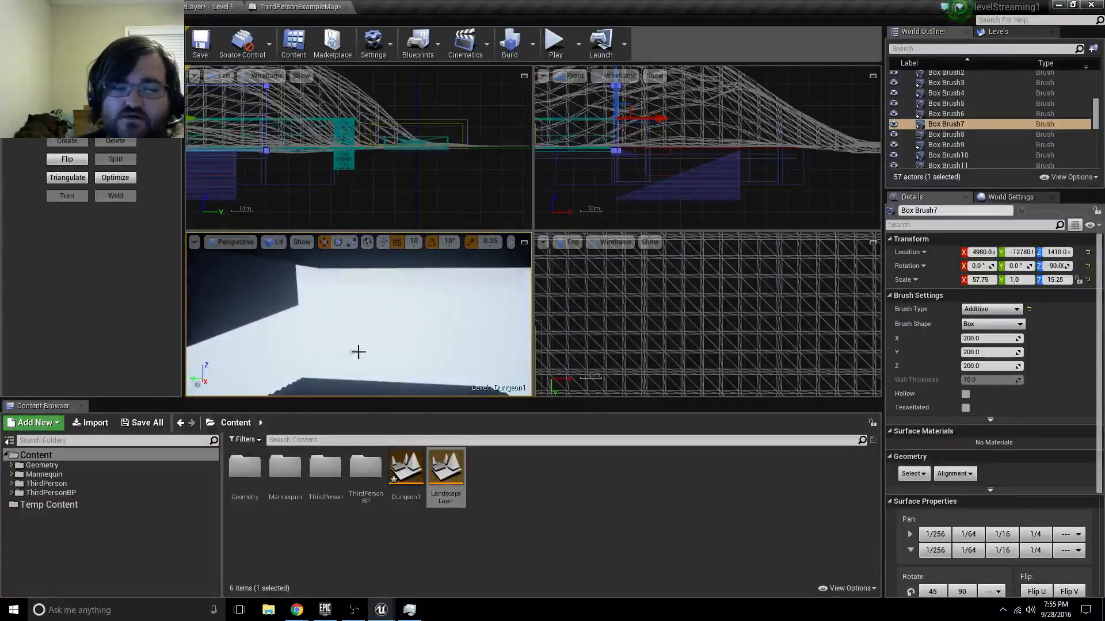
right_drag(358, 351, 431, 325)
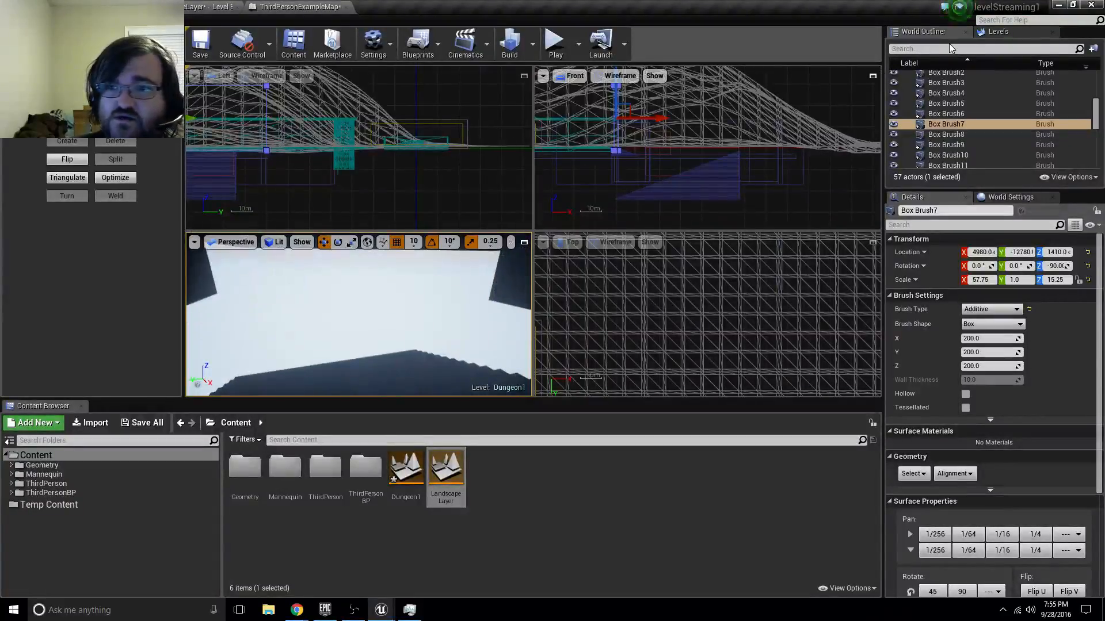
- Create a new streaming level named Dungeon2 and make it the current level
click(998, 32)
click(919, 48)
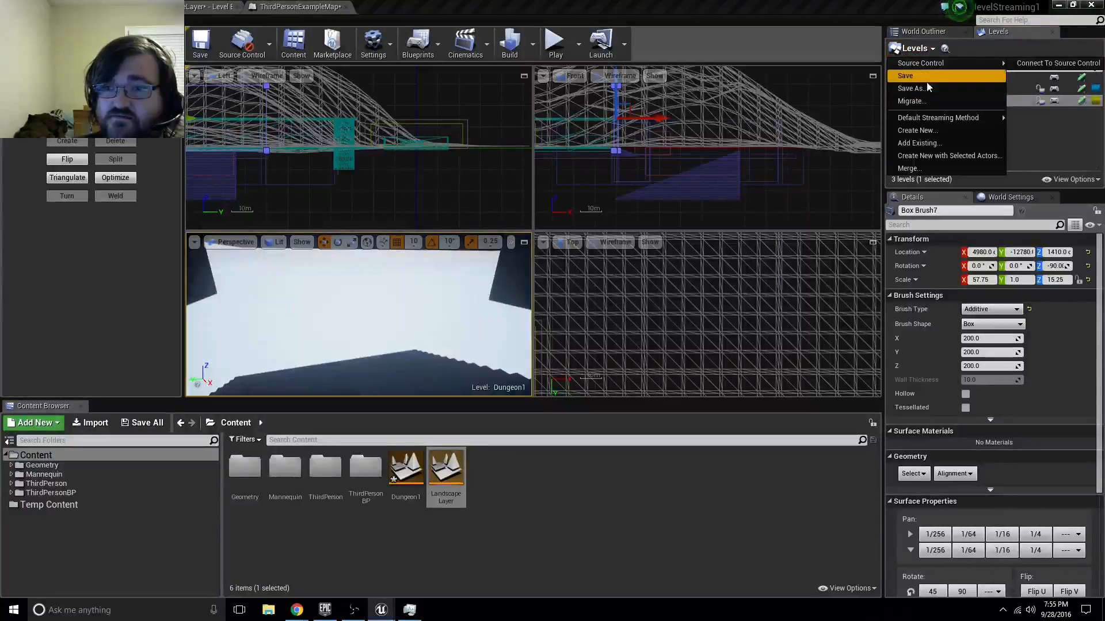
click(931, 131)
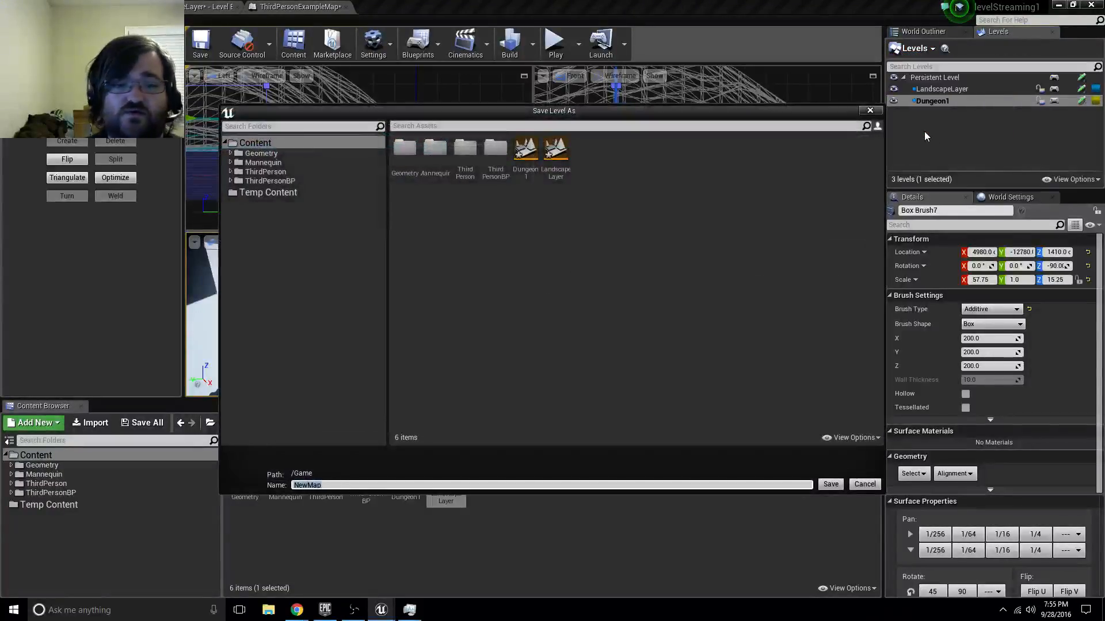
text(Dungeon2)
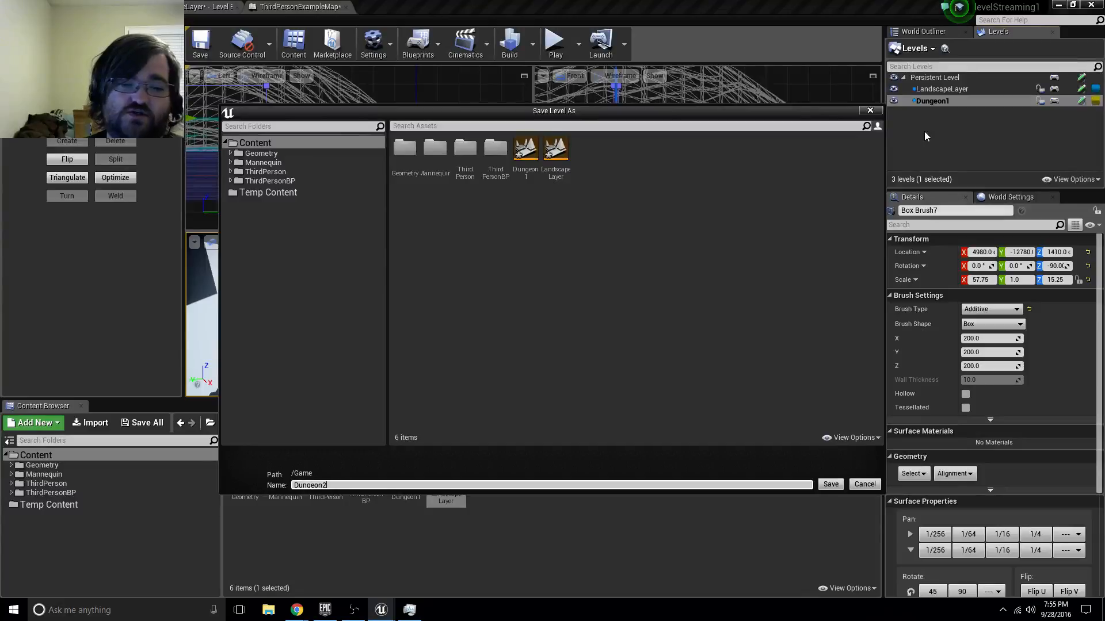
key(Return)
right_click(957, 115)
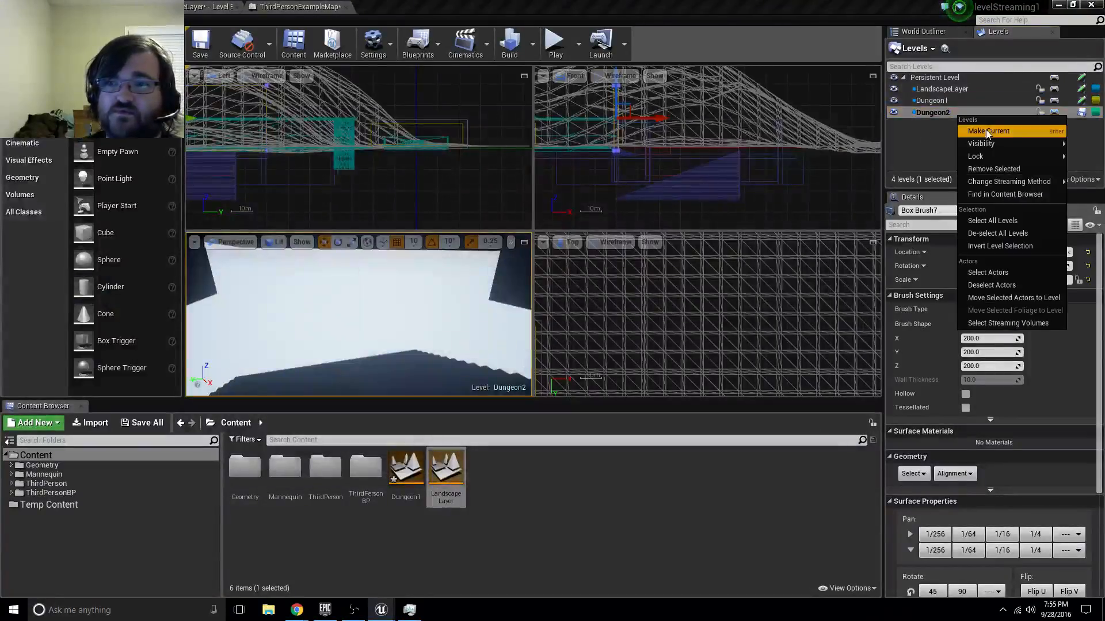
click(985, 130)
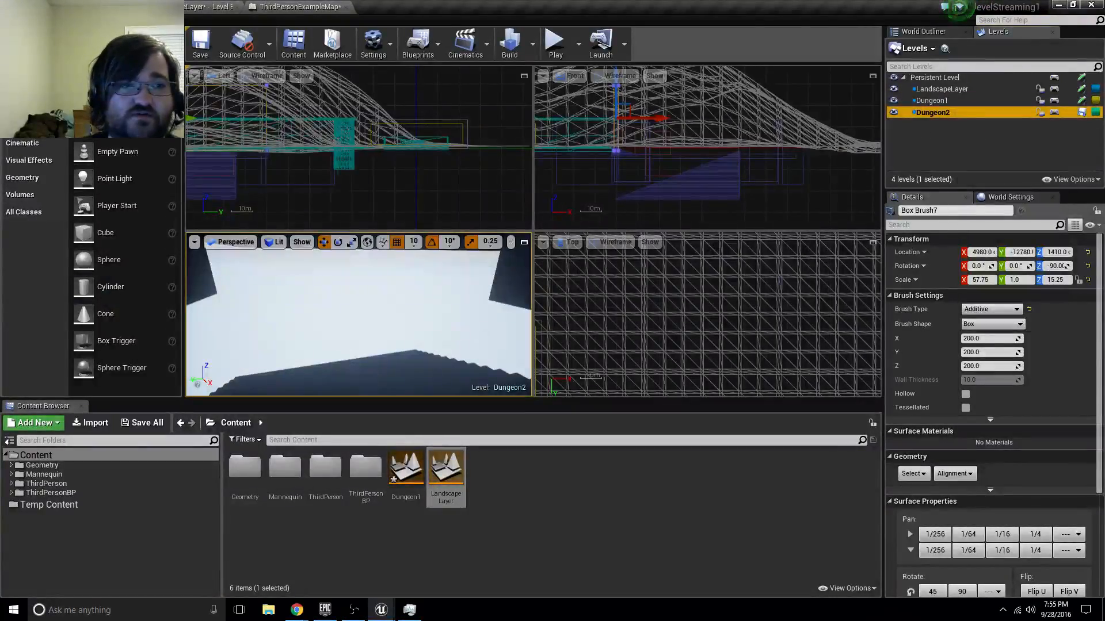
- Add an additive box brush to Dungeon2 below the stairs, at about X 4190, Y -10480, Z -3740
click(359, 314)
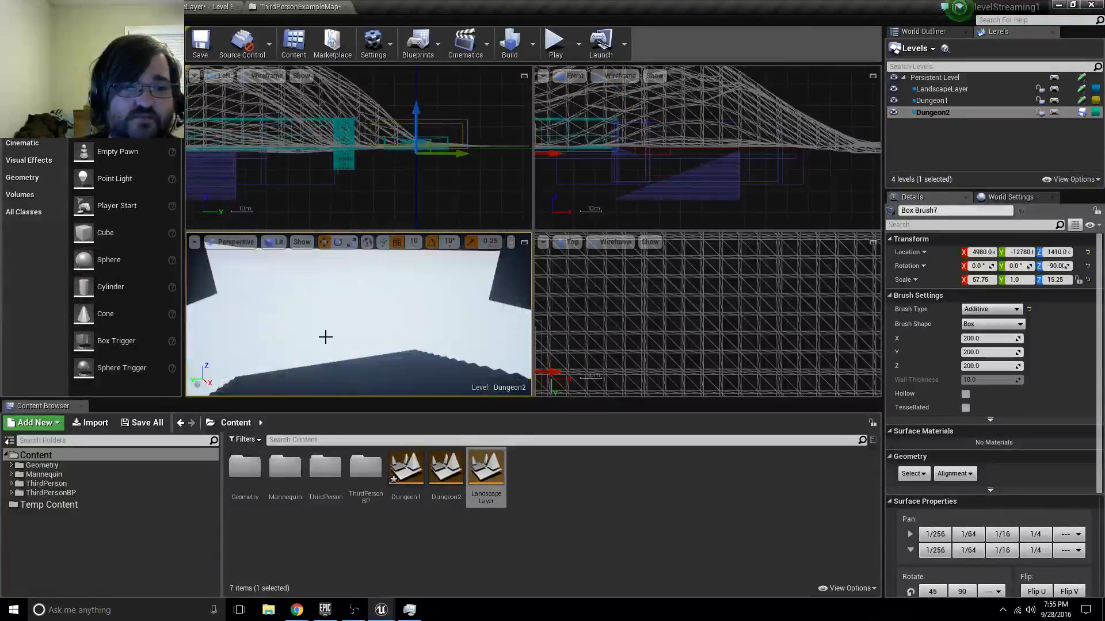
right_drag(325, 337, 178, 348)
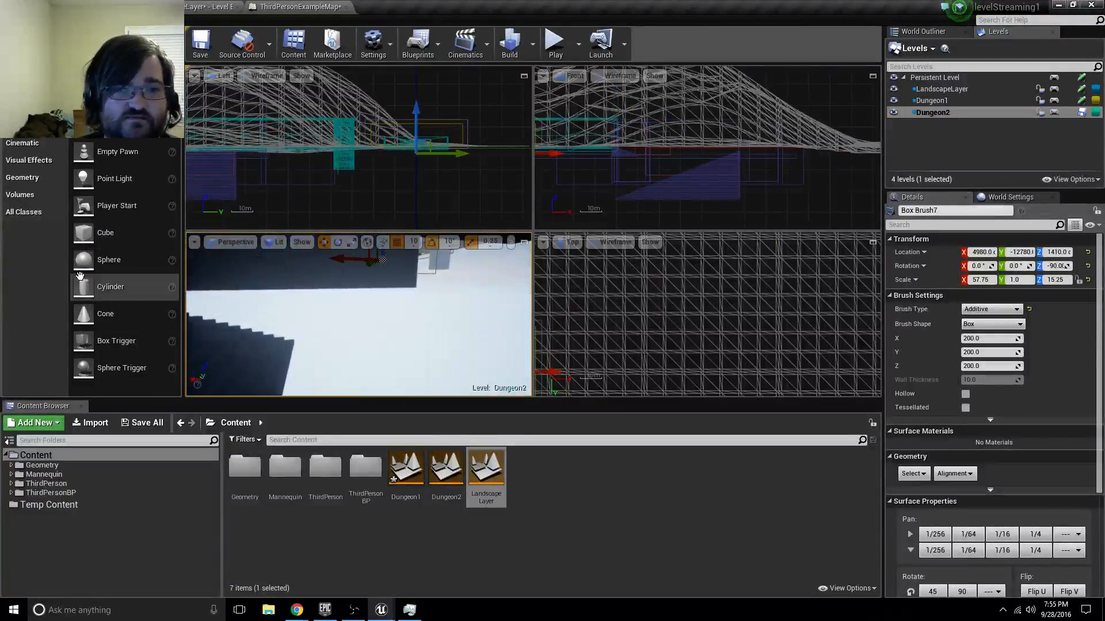
click(22, 177)
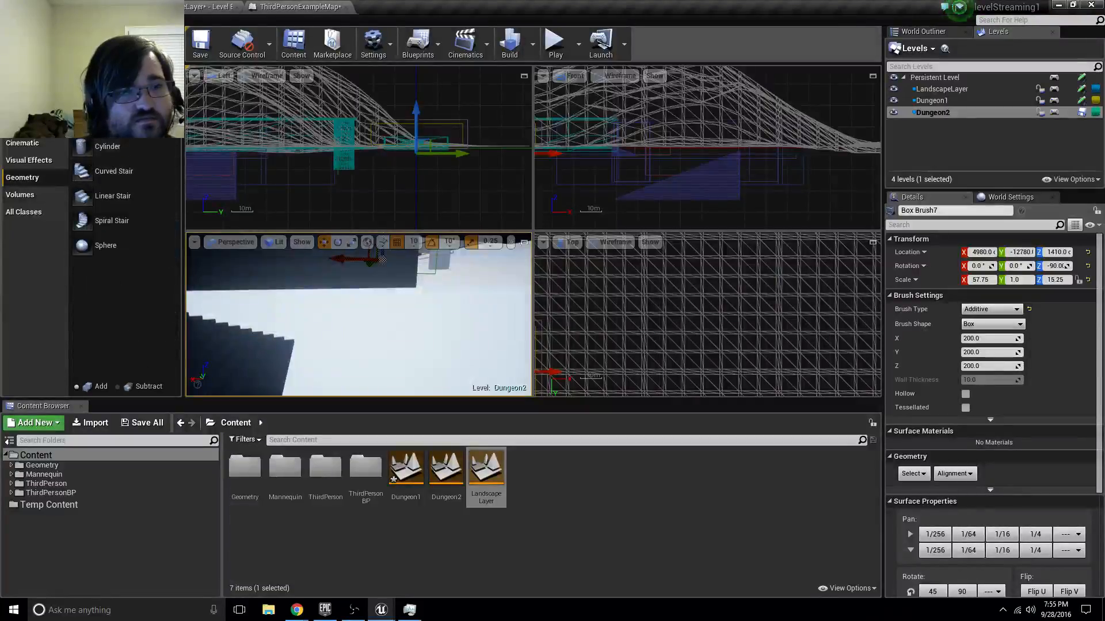
mouse_move(107, 121)
mouse_down()
mouse_move(138, 190)
mouse_move(299, 351)
mouse_move(443, 381)
mouse_move(494, 377)
mouse_move(459, 358)
mouse_up()
right_drag(446, 310, 421, 307)
mouse_move(406, 304)
mouse_down()
mouse_move(399, 382)
mouse_move(399, 370)
mouse_up()
key(f)
mouse_move(402, 322)
right_down()
mouse_move(477, 311)
mouse_move(432, 299)
mouse_move(376, 353)
right_up()
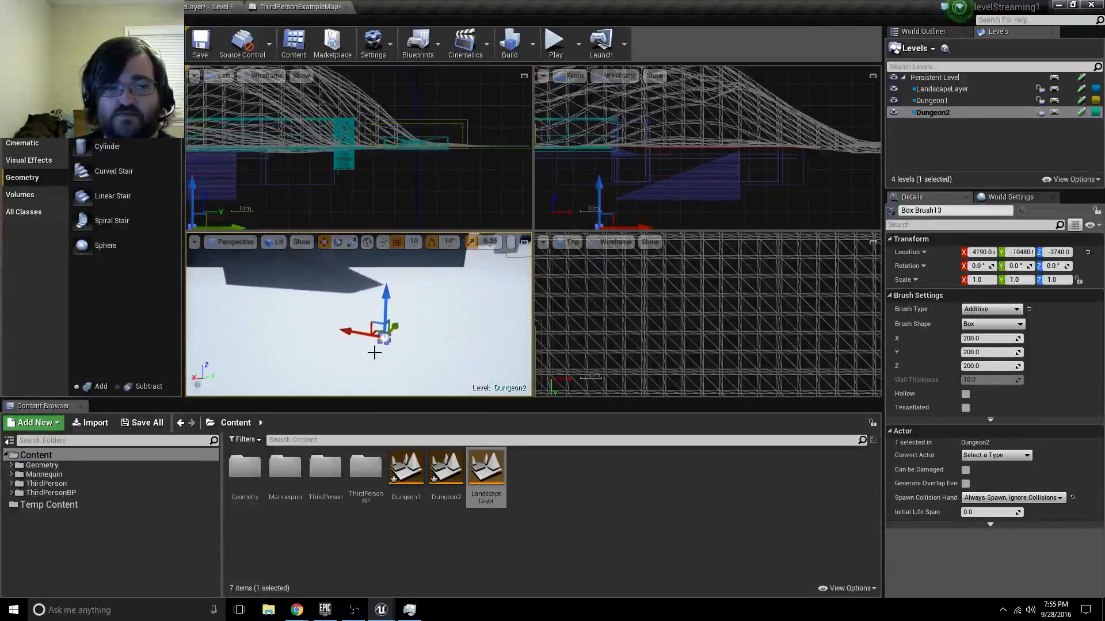
- Scale the new box brush to 165.5 in X and Y to form a wide floor for Dungeon2
key(r)
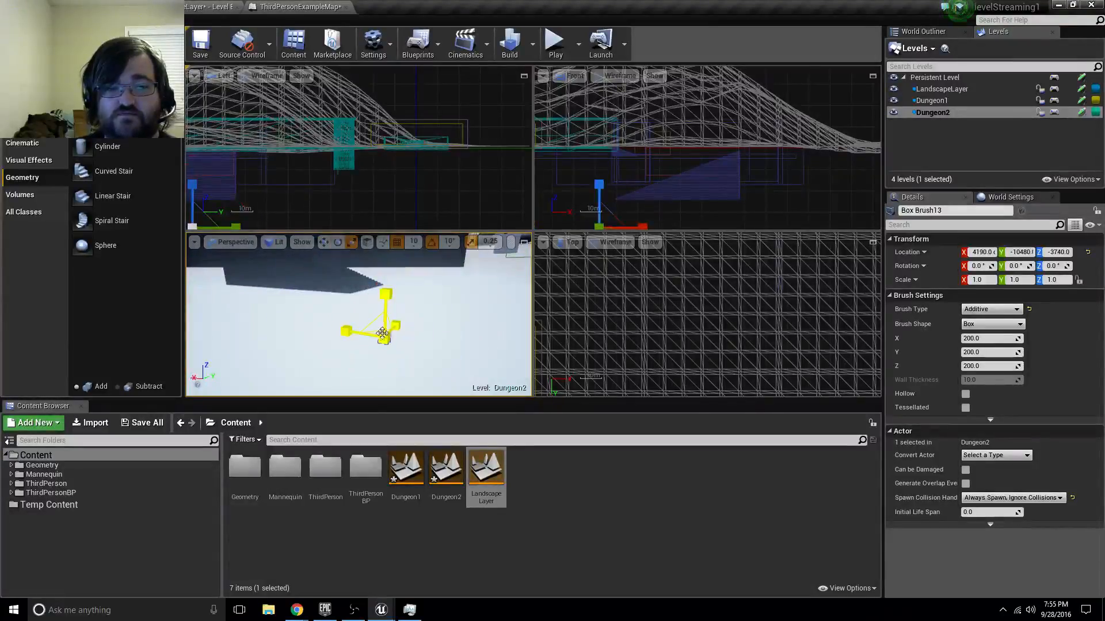
mouse_move(383, 339)
mouse_down()
mouse_move(443, 323)
mouse_move(394, 334)
mouse_up()
right_drag(329, 320, 282, 363)
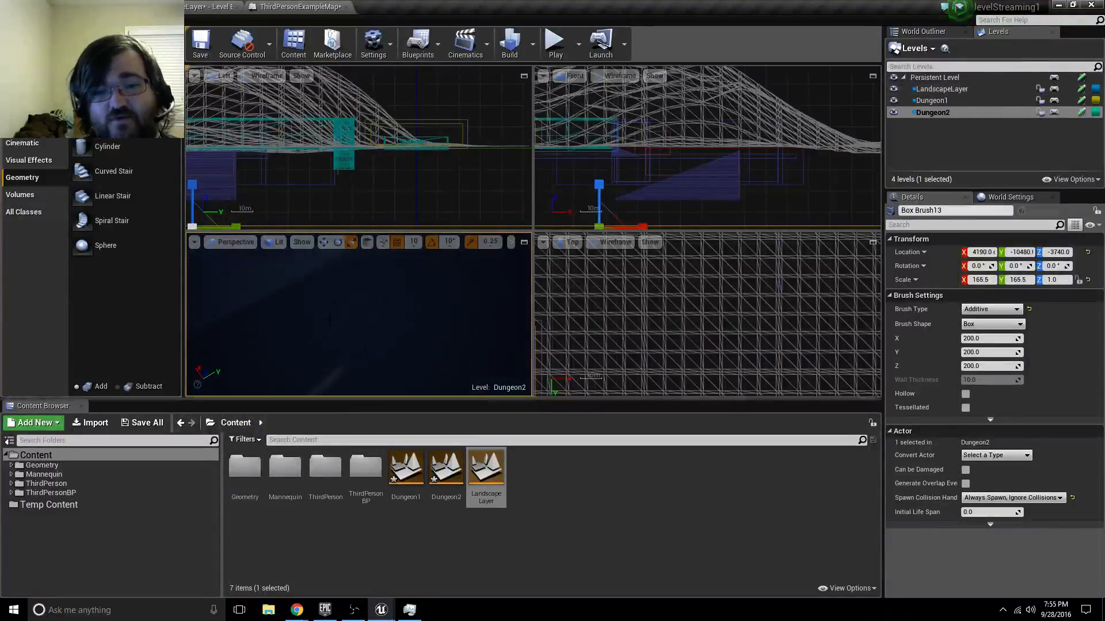
mouse_move(329, 320)
right_down()
mouse_move(357, 271)
mouse_move(391, 266)
mouse_move(397, 278)
mouse_move(391, 253)
mouse_move(396, 287)
right_up()
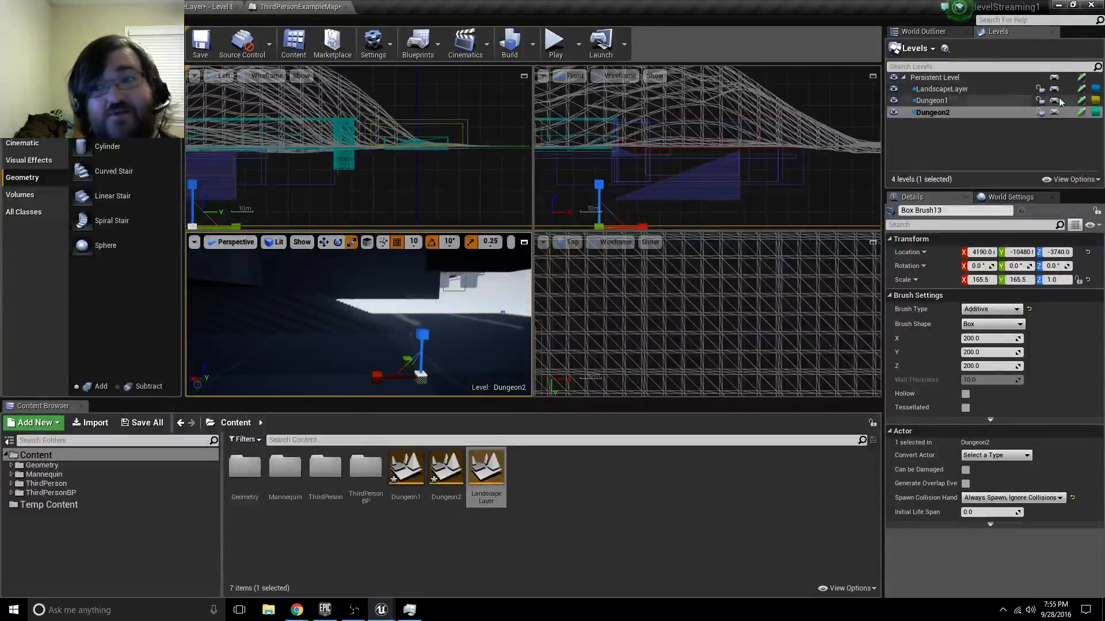
- Make Dungeon1 the current level and set the linear stair's step height to 37
right_click(980, 99)
click(1013, 113)
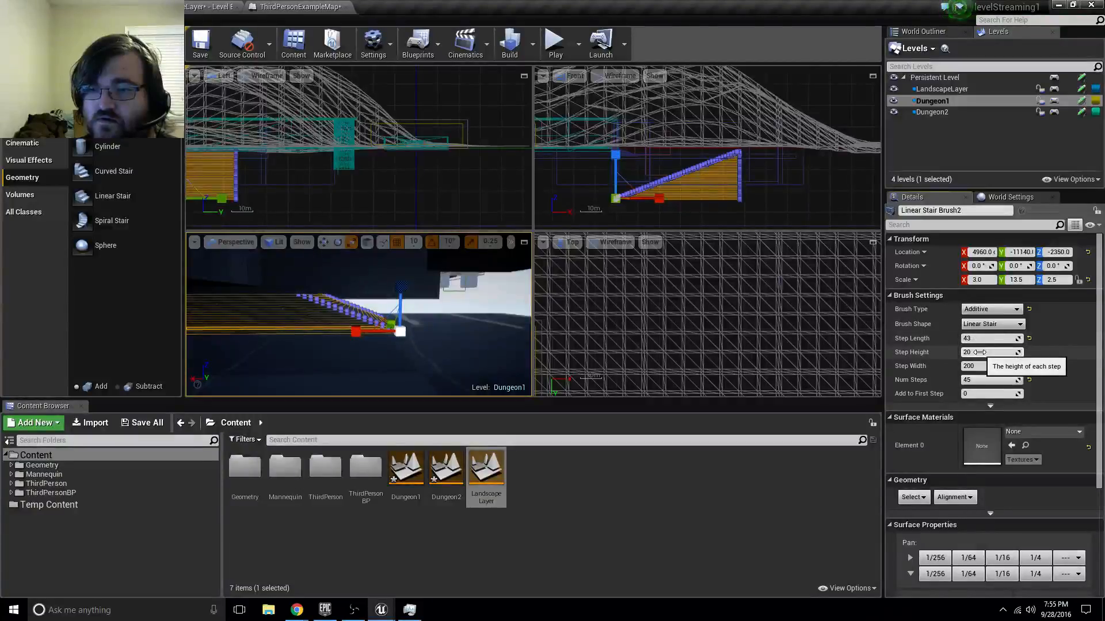
drag(980, 352, 995, 352)
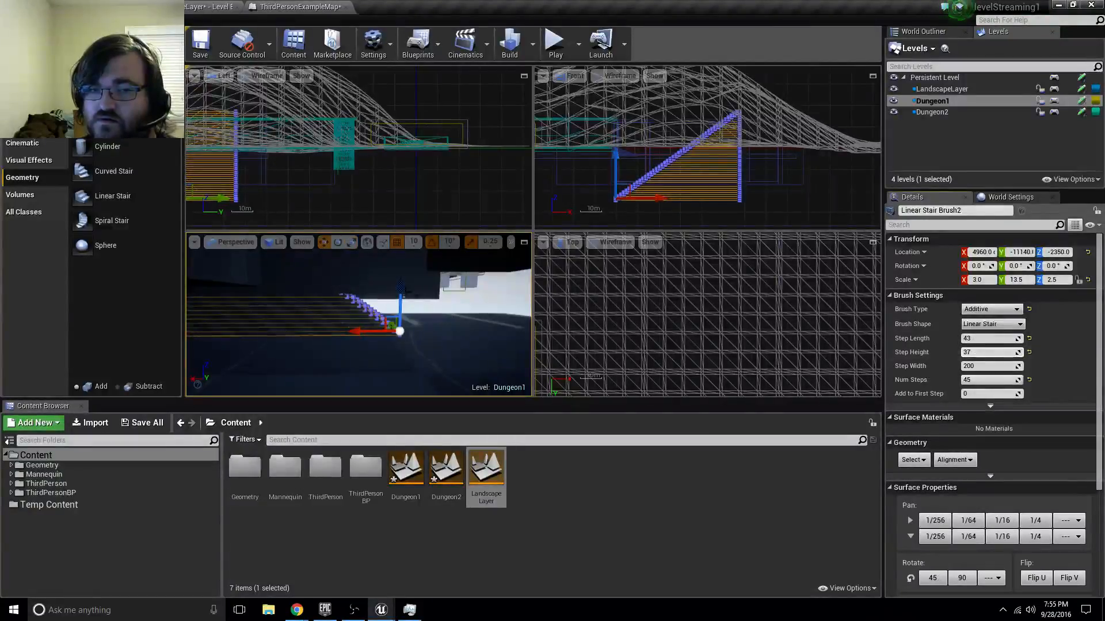
- Lower the linear stair to Z -4390 so its top meets the floor opening
drag(402, 293, 402, 316)
mouse_move(402, 315)
right_down()
mouse_move(276, 312)
mouse_move(259, 282)
mouse_move(414, 308)
mouse_move(406, 296)
right_up()
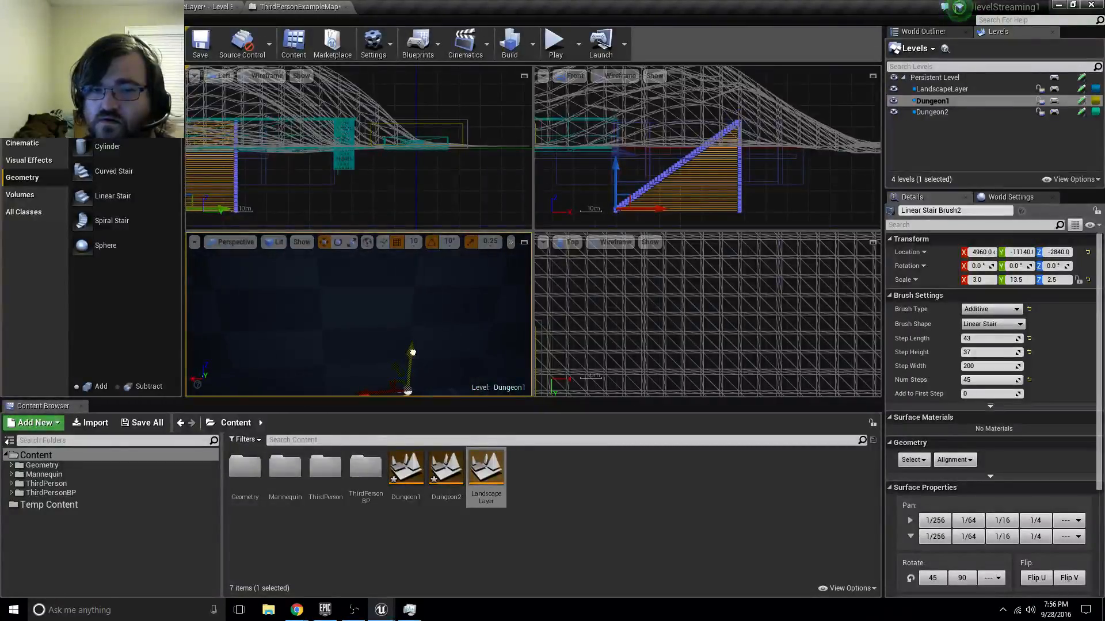
drag(411, 367, 411, 369)
right_drag(410, 369, 299, 305)
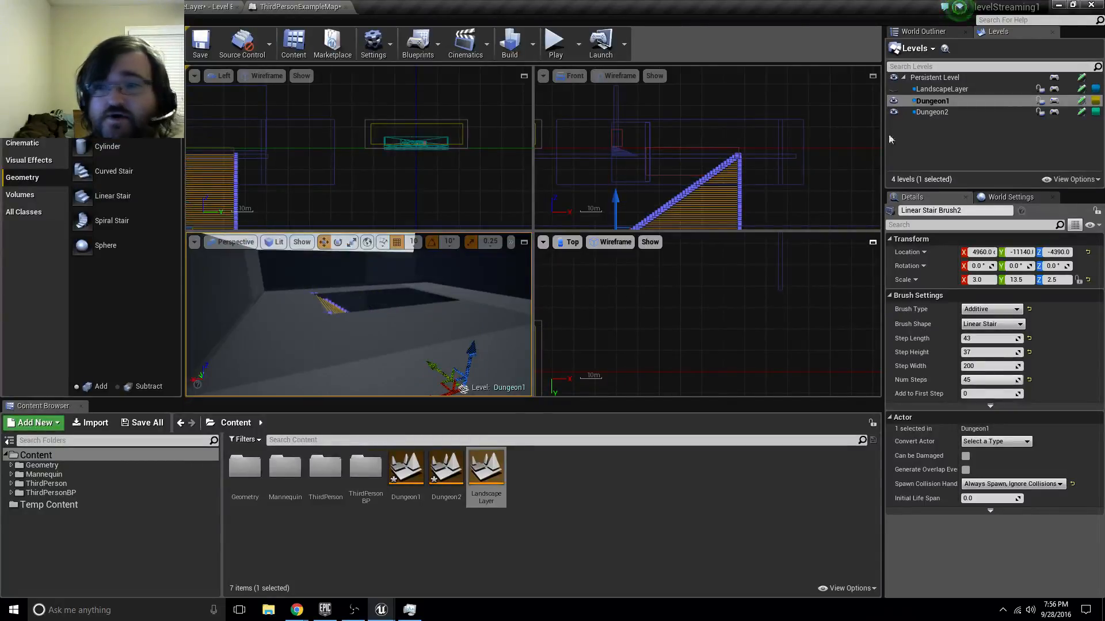
click(893, 88)
right_drag(547, 266, 552, 294)
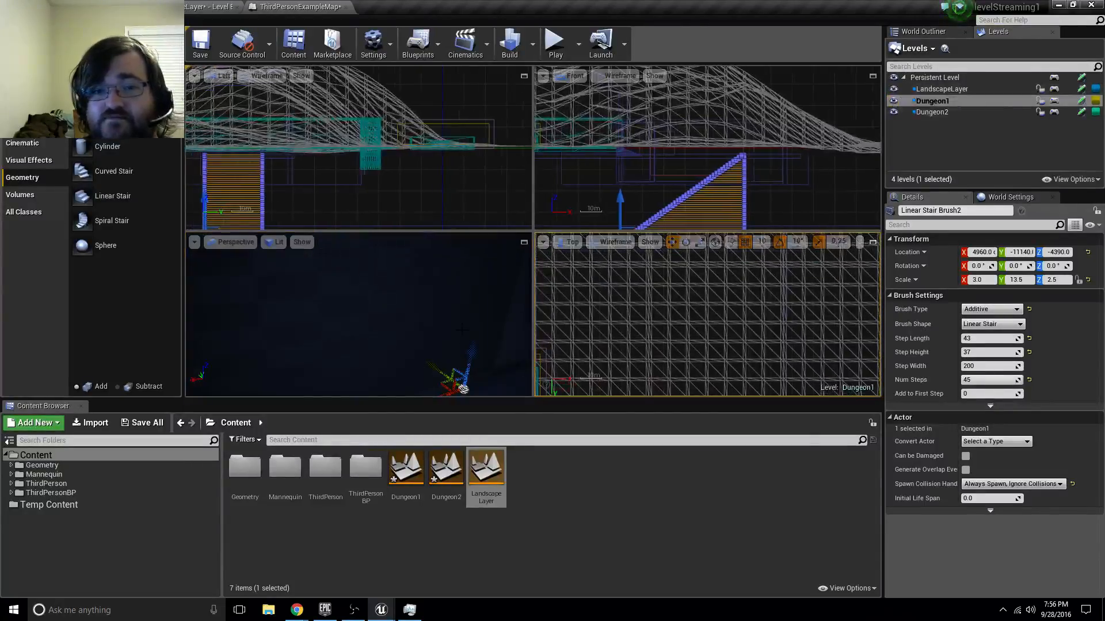
mouse_move(449, 311)
right_down()
mouse_move(403, 288)
mouse_move(379, 296)
mouse_move(397, 305)
mouse_move(368, 288)
mouse_move(386, 276)
mouse_move(397, 288)
mouse_move(385, 305)
mouse_move(351, 296)
mouse_move(402, 349)
mouse_move(383, 351)
mouse_move(397, 365)
mouse_move(382, 339)
mouse_move(380, 374)
right_up()
right_click(411, 360)
click(357, 363)
click(380, 374)
right_drag(320, 310, 273, 355)
click(273, 356)
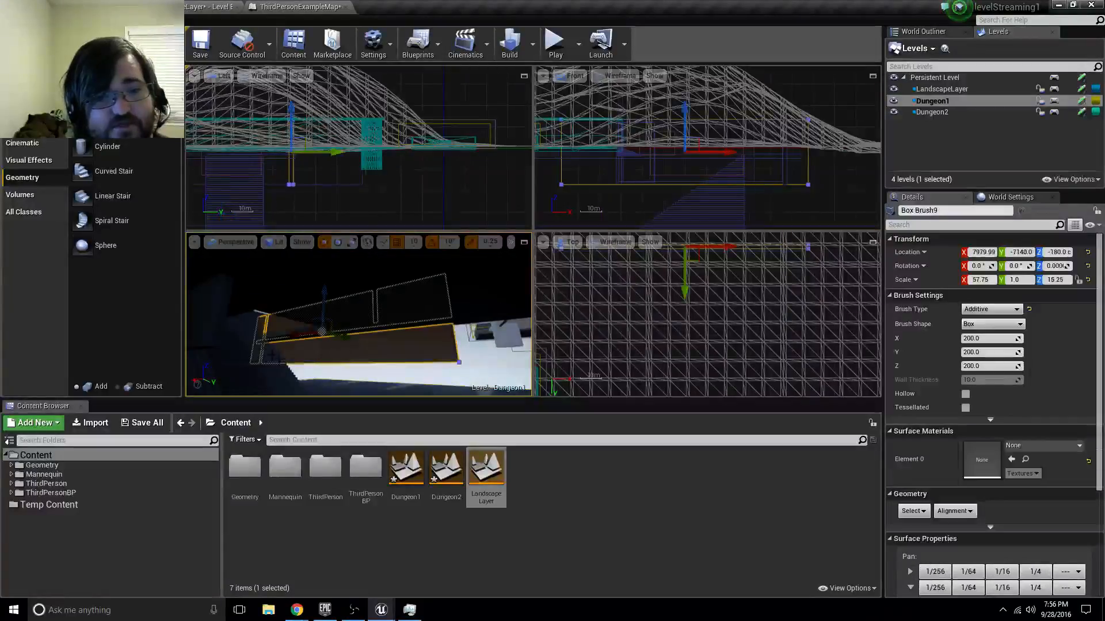
ctrl+click(210, 325)
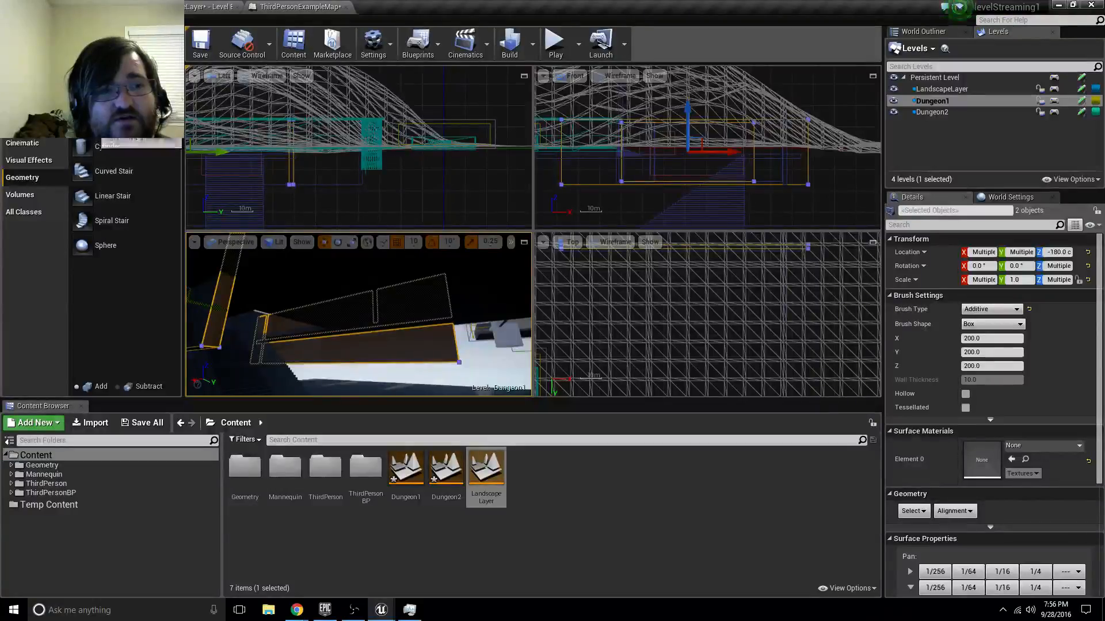
mouse_move(94, 97)
mouse_down()
mouse_move(155, 217)
mouse_move(58, 98)
mouse_up()
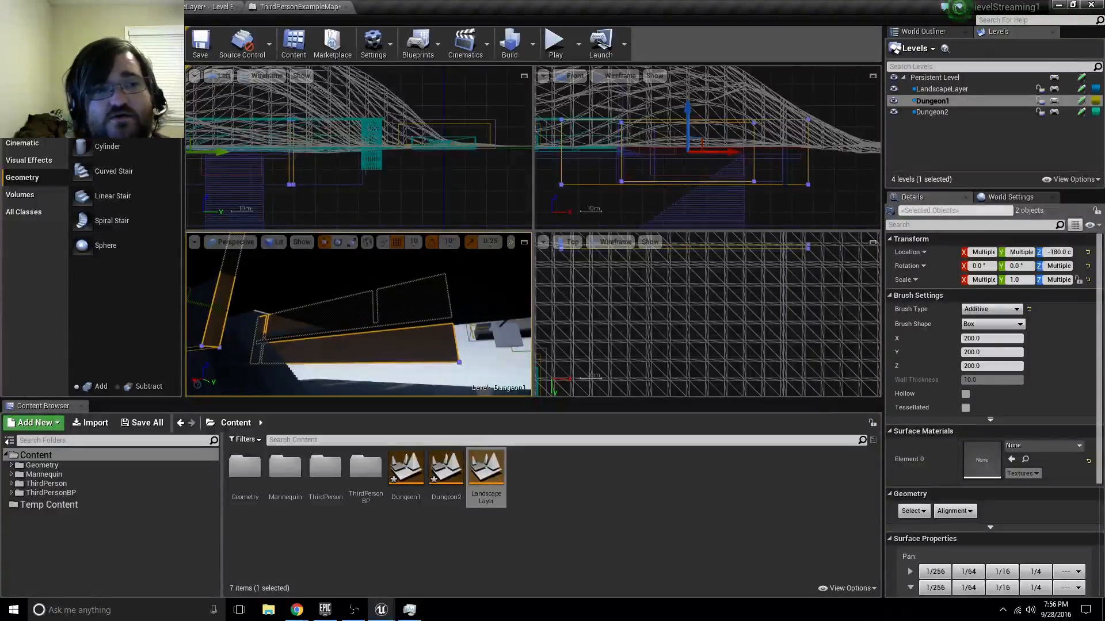
- Make Dungeon2 the current level and add a box brush near the stairs at about X 4260, Y -7940, Z -3540
right_click(937, 112)
click(977, 124)
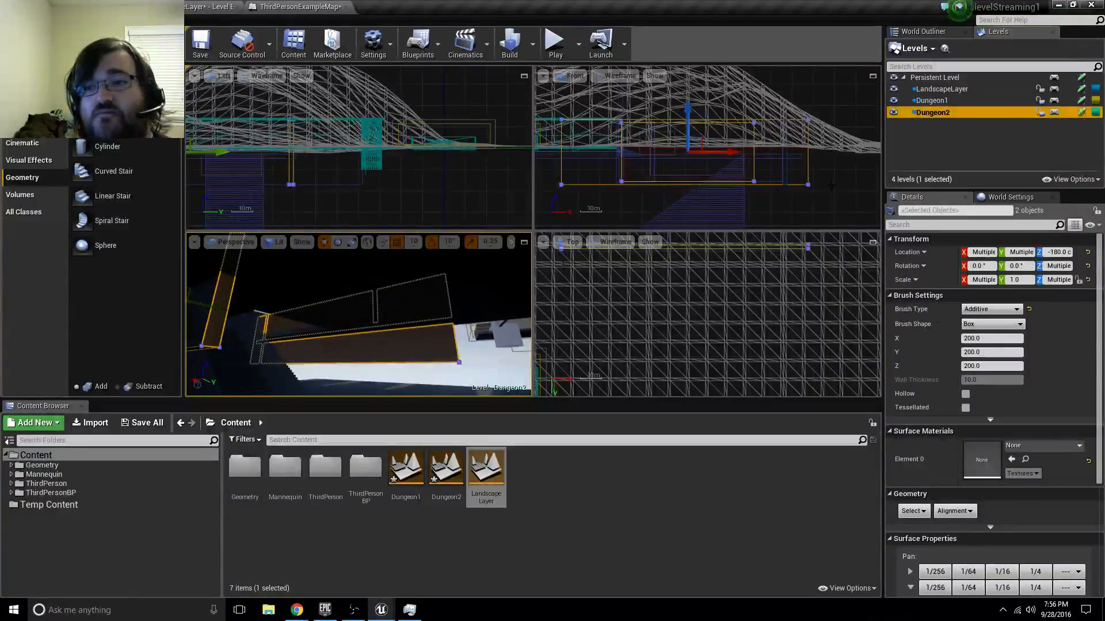
right_drag(420, 373, 446, 393)
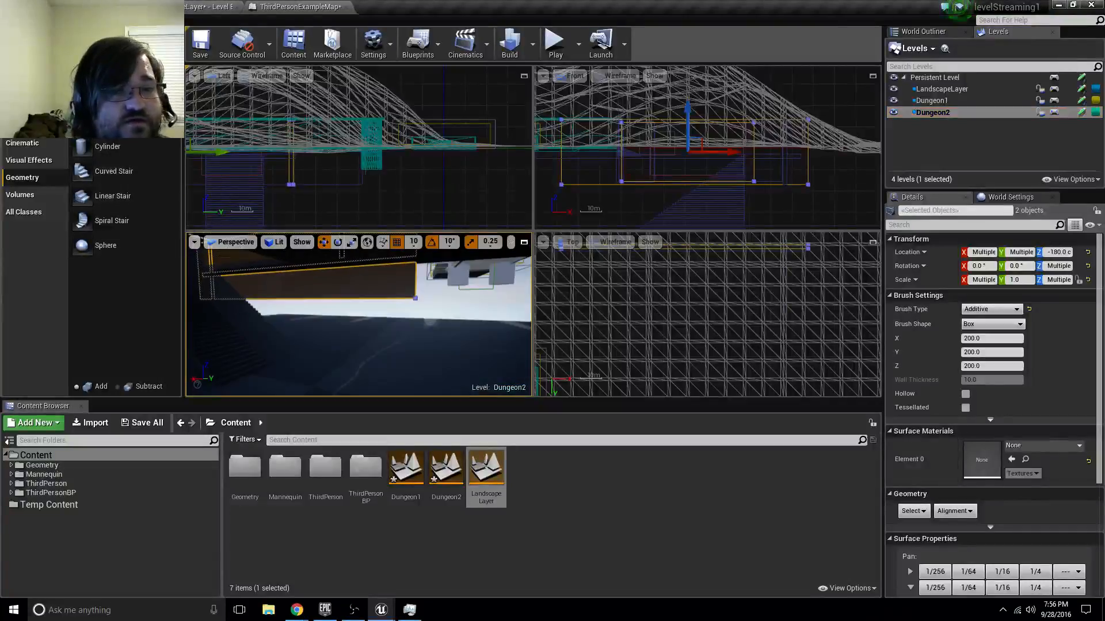
click(352, 353)
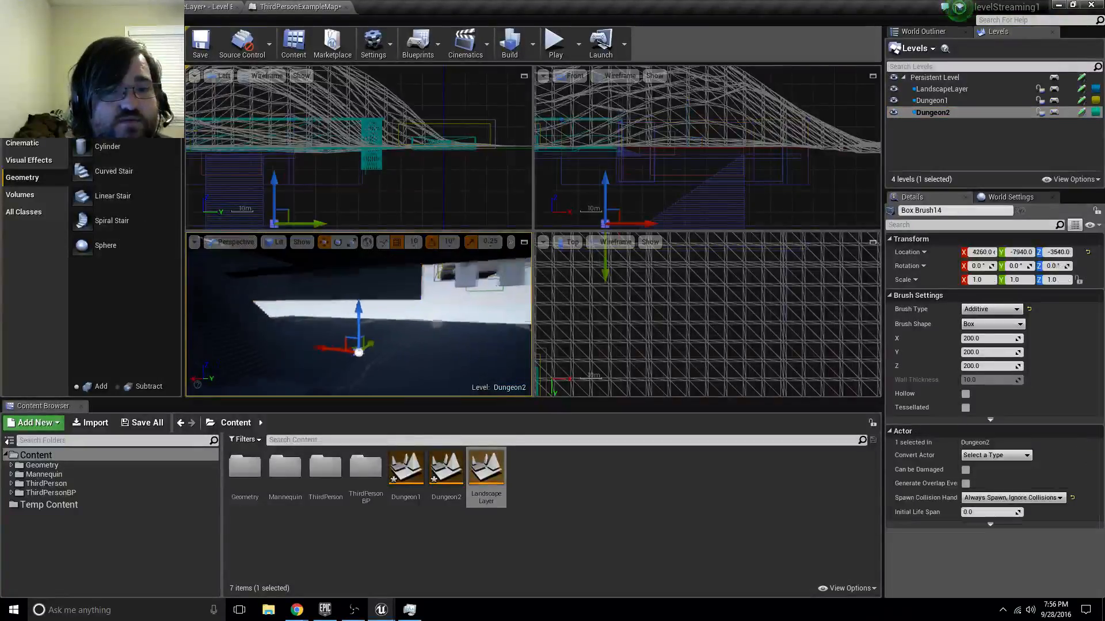
- Scale the new box brush to X 86 and Z 42 to form a tall wall
key(f)
drag(363, 318, 305, 304)
drag(397, 302, 397, 248)
mouse_move(409, 335)
right_down()
mouse_move(397, 295)
mouse_move(402, 304)
right_up()
- Lower the wall brush to Z -4300 and slide it against the stair's side at Y -8580
key(w)
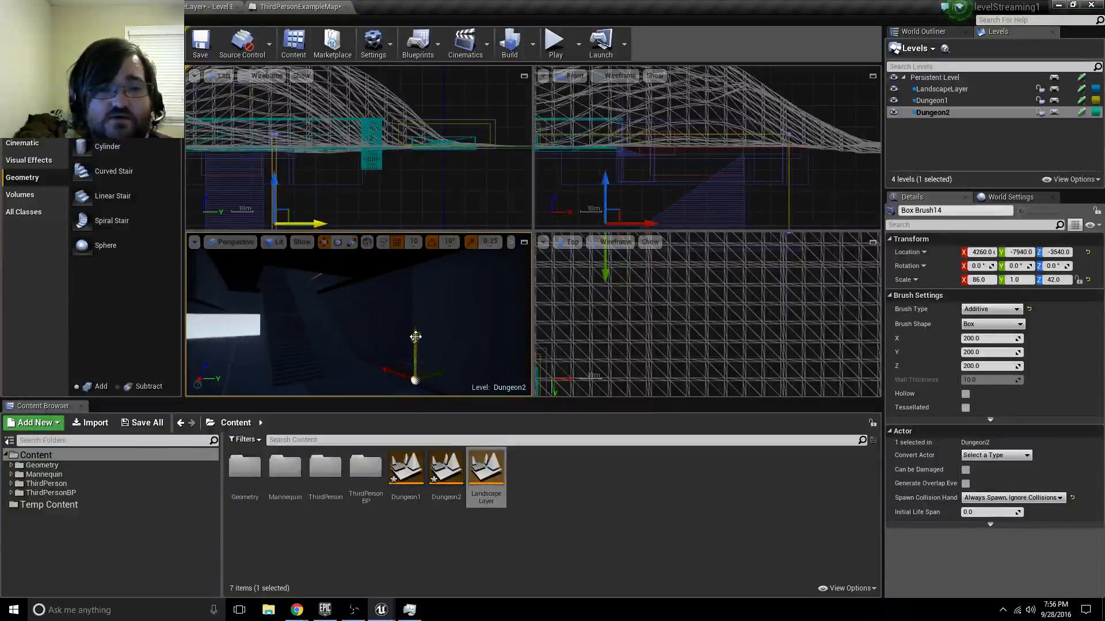
drag(414, 337, 415, 366)
right_drag(416, 366, 425, 394)
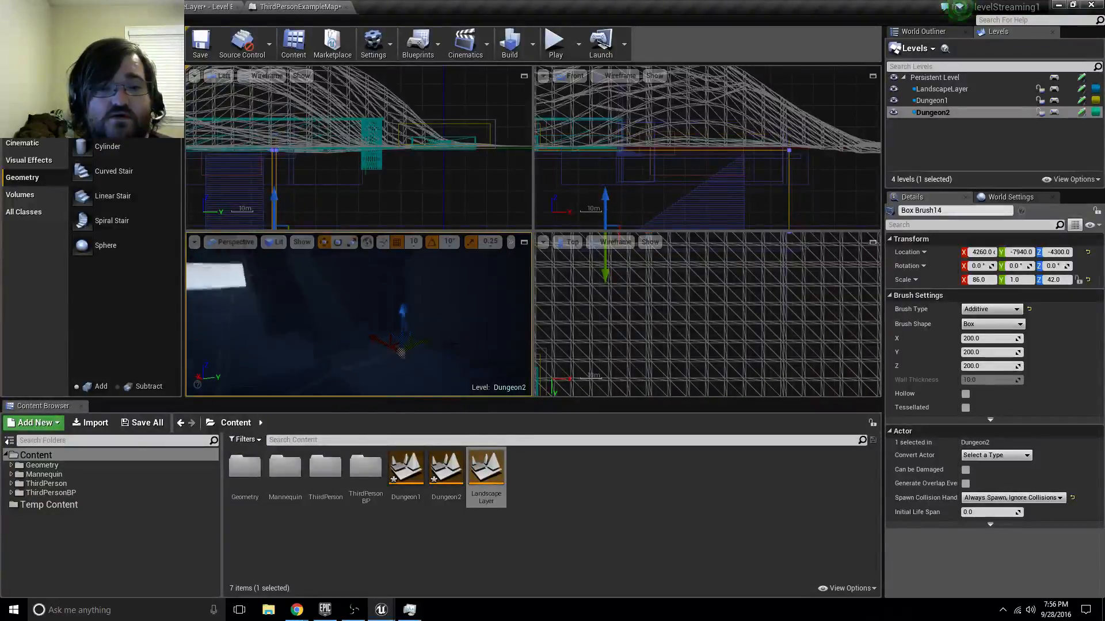
mouse_move(414, 348)
right_down()
mouse_move(402, 339)
mouse_move(423, 342)
mouse_move(390, 328)
right_up()
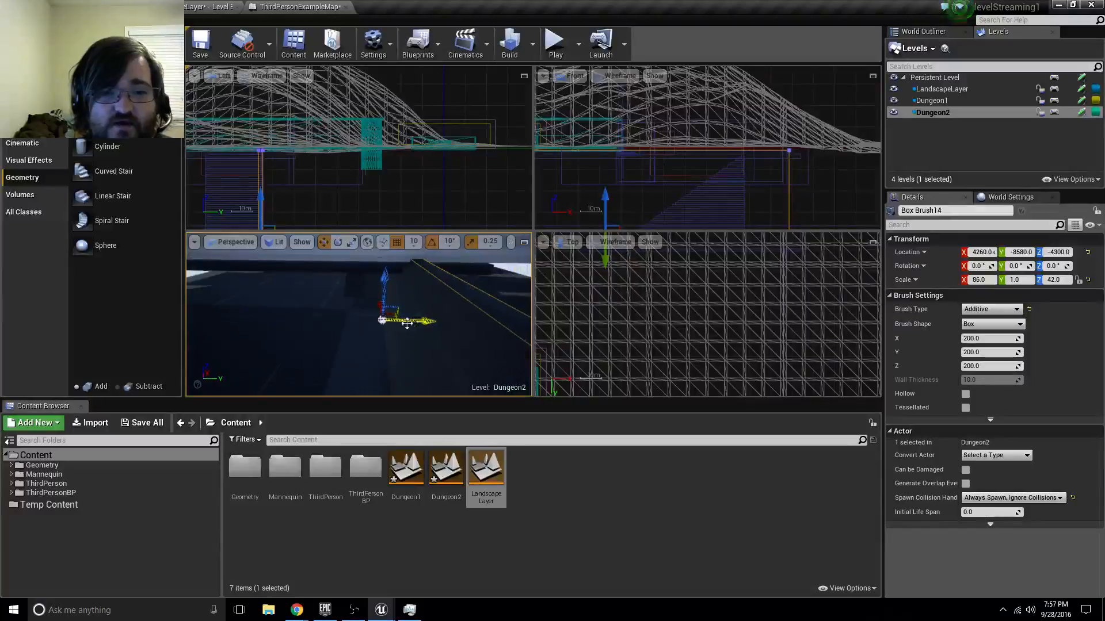
- Duplicate the wall brush and place the copy along the opposite side of the stairs at Y -11240
key(e)
key(r)
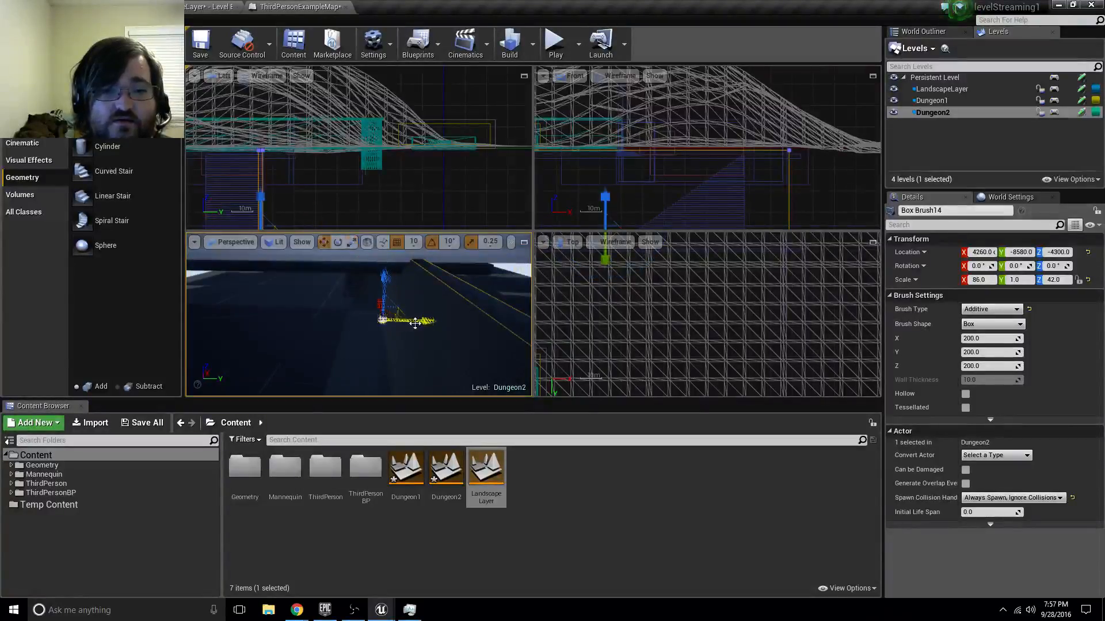
key(e)
key(w)
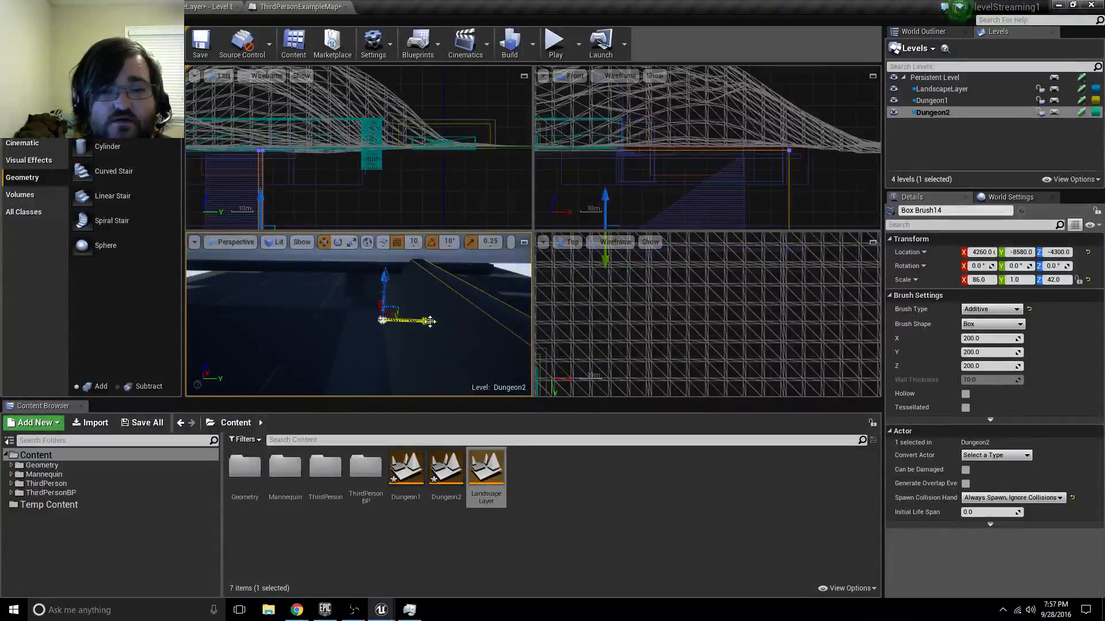
shift+drag(427, 321, 290, 361)
right_drag(290, 361, 316, 368)
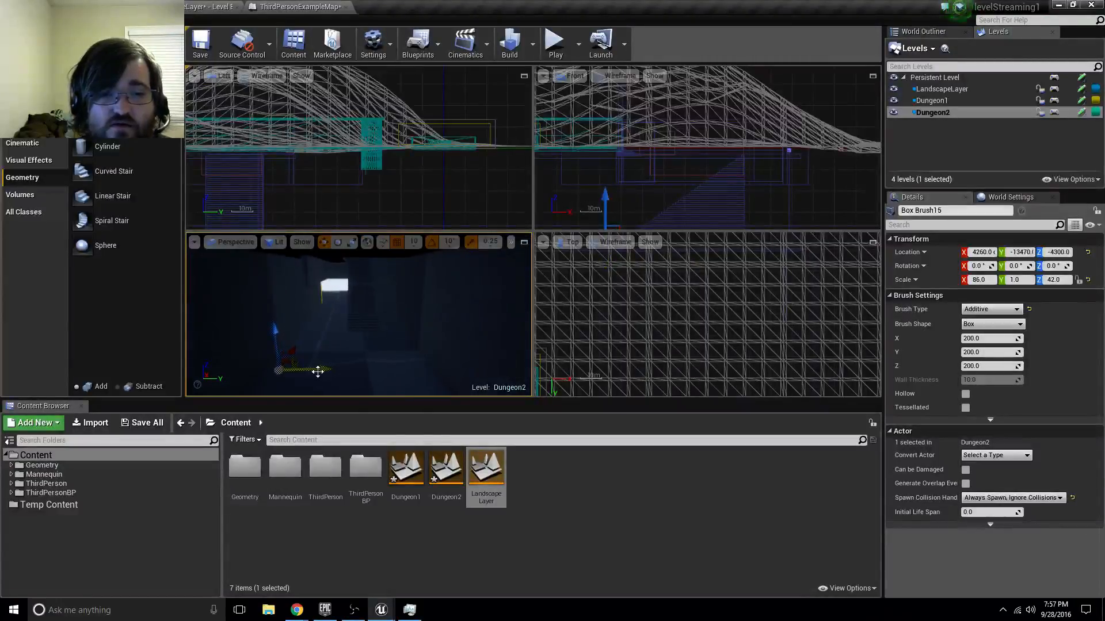
drag(382, 378, 382, 378)
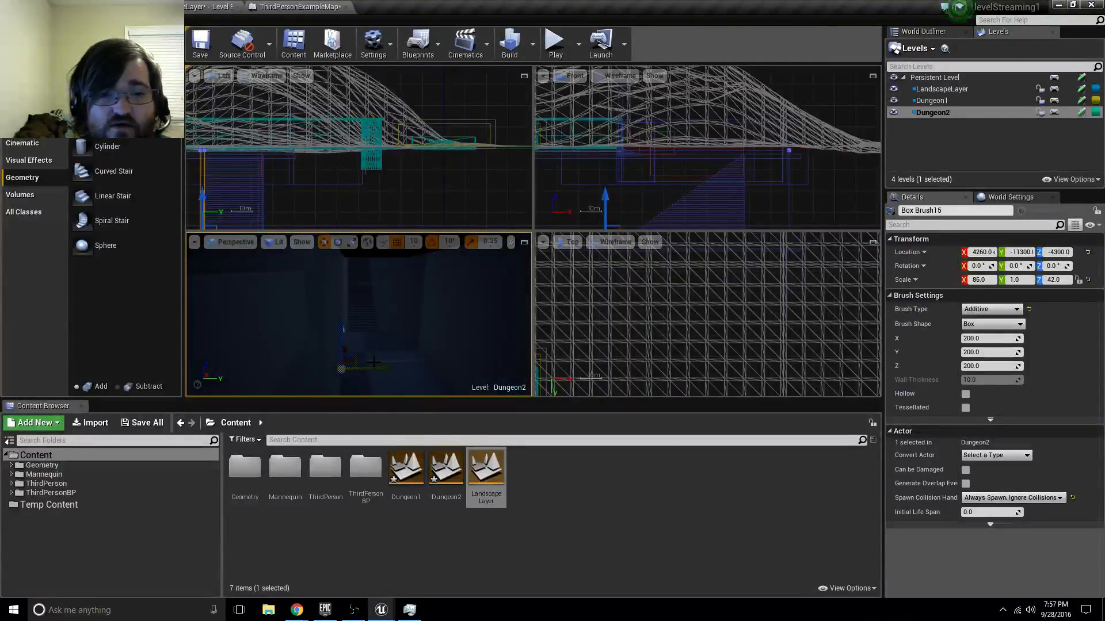
mouse_move(375, 377)
right_down()
mouse_move(368, 385)
mouse_move(389, 368)
right_up()
- Duplicate the second stair wall with the copy rotated to 90° about Z
key(e)
alt+drag(390, 369, 423, 361)
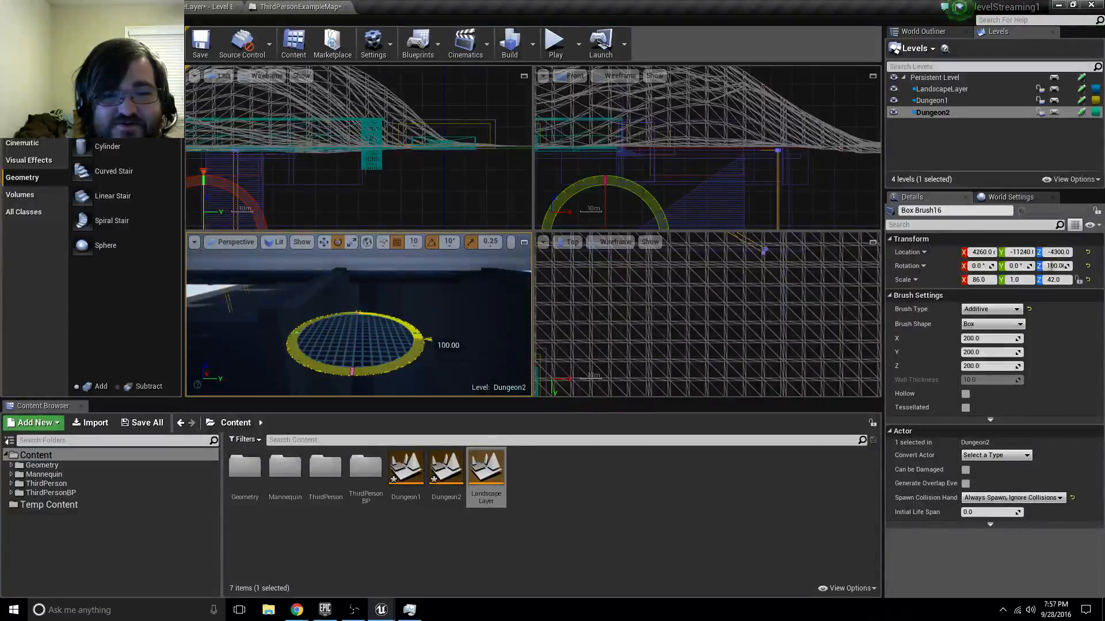
alt+drag(403, 365, 403, 365)
mouse_move(347, 337)
right_down()
mouse_move(460, 338)
mouse_move(264, 328)
right_up()
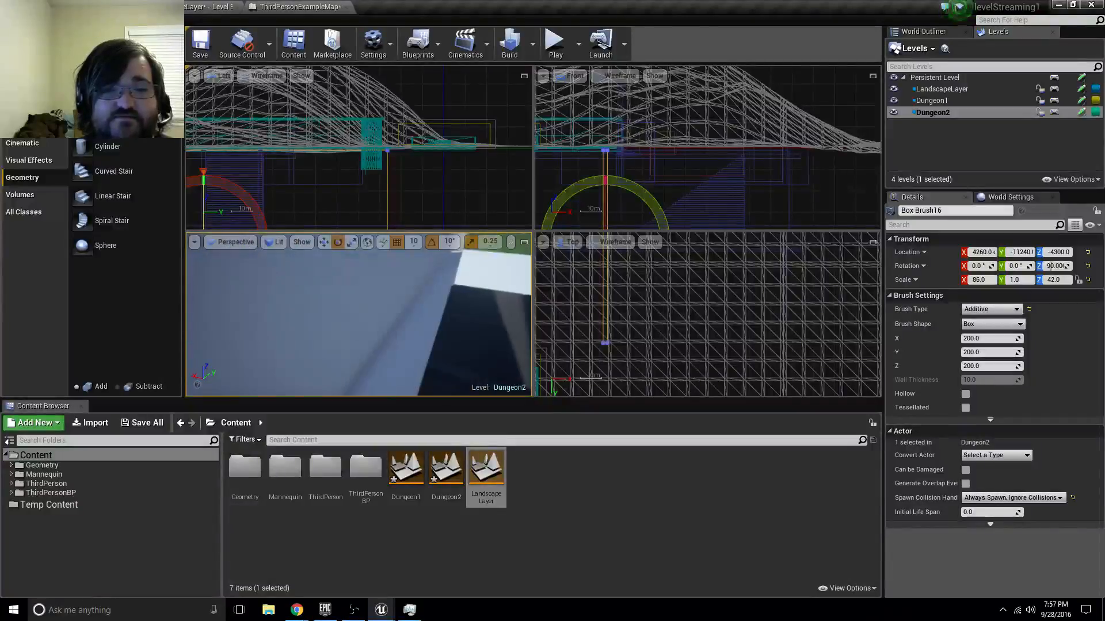
- Hide the LandscapeLayer and Dungeon1 levels to expose the Dungeon2 geometry
click(894, 89)
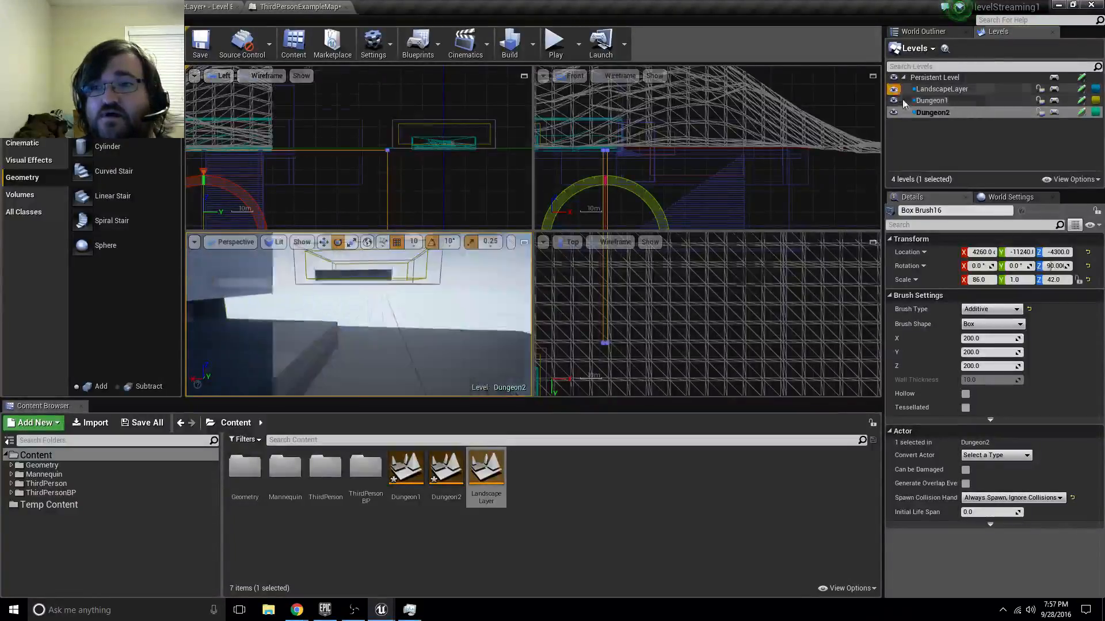
click(894, 100)
right_drag(414, 311, 299, 331)
mouse_move(406, 339)
right_down()
mouse_move(416, 348)
mouse_move(403, 356)
mouse_move(406, 338)
right_up()
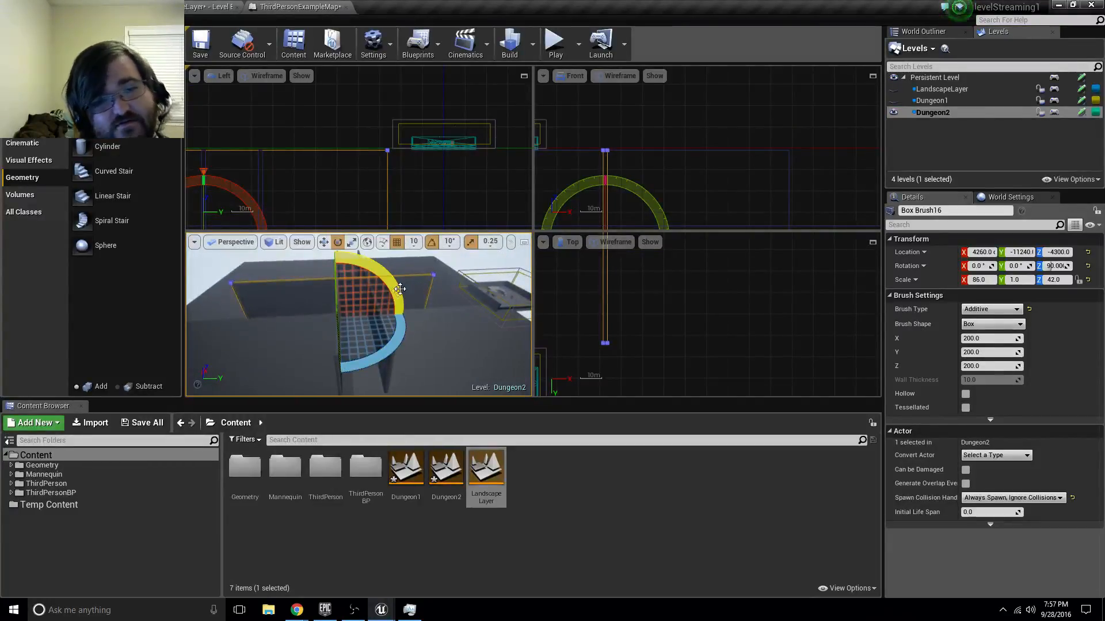
- Move the rotated wall to Y -9550 and duplicate it to the far end of the floor at X -7630
key(w)
drag(400, 317, 393, 312)
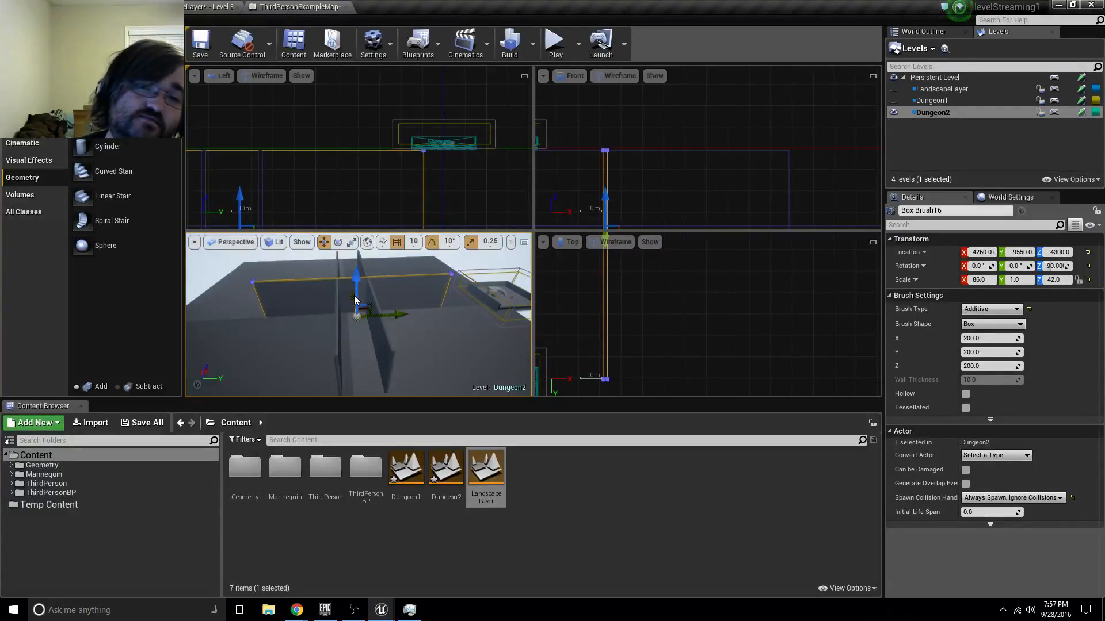
alt+shift+drag(354, 299, 357, 323)
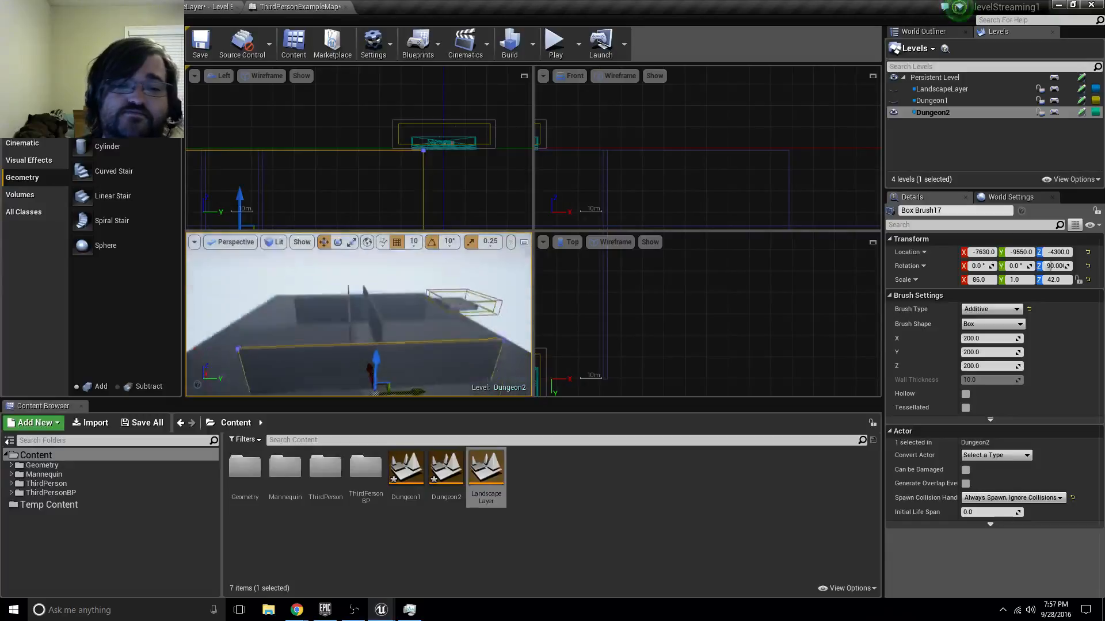
mouse_move(393, 307)
right_down()
mouse_move(392, 328)
mouse_move(392, 318)
right_up()
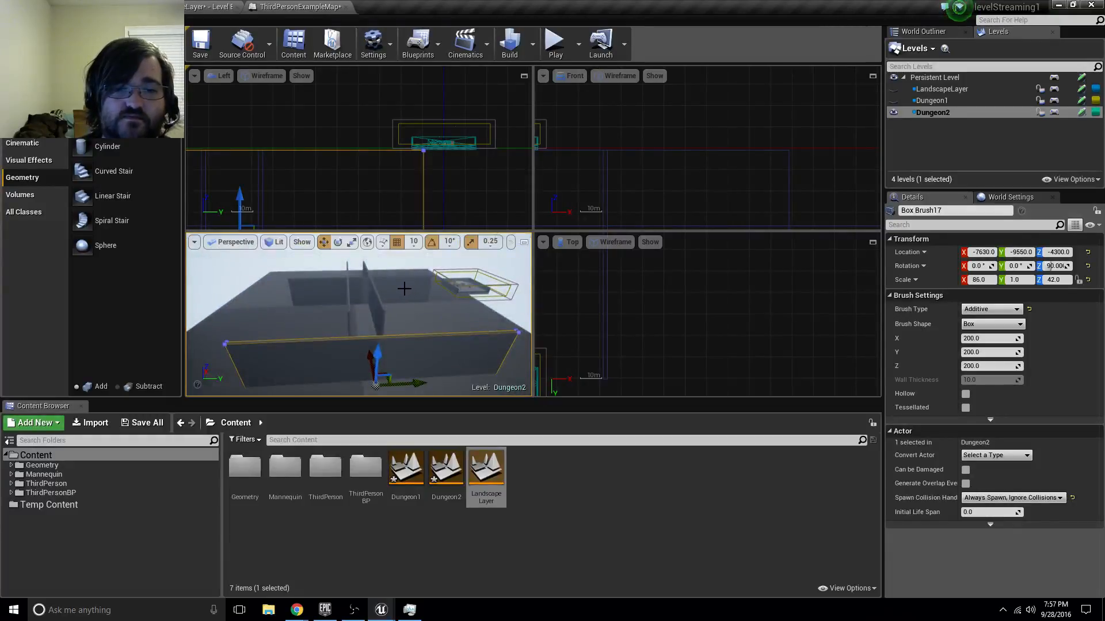
- Select both parallel cross walls and duplicate them rotated a further 90° about Z to make the side walls
ctrl+click(399, 288)
key(e)
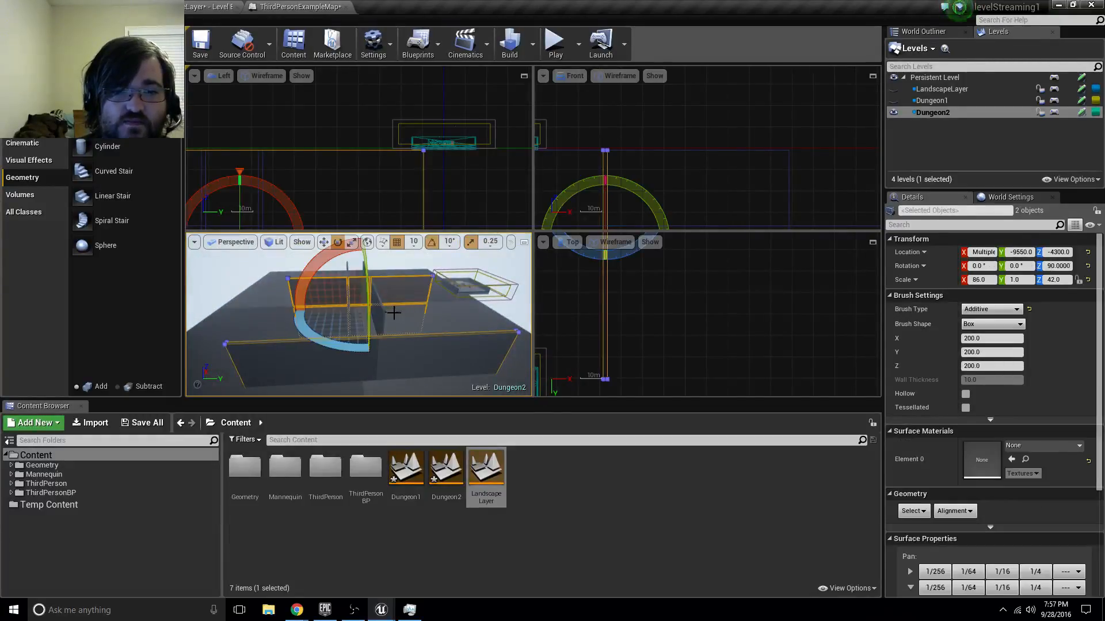
mouse_move(340, 347)
alt+mouse_down()
mouse_move(385, 359)
mouse_move(347, 316)
mouse_move(406, 328)
mouse_move(317, 333)
alt+mouse_up()
- Select the side wall nearest the small starting platform and move it outward to about Y -1500
key(w)
click(312, 298)
click(447, 314)
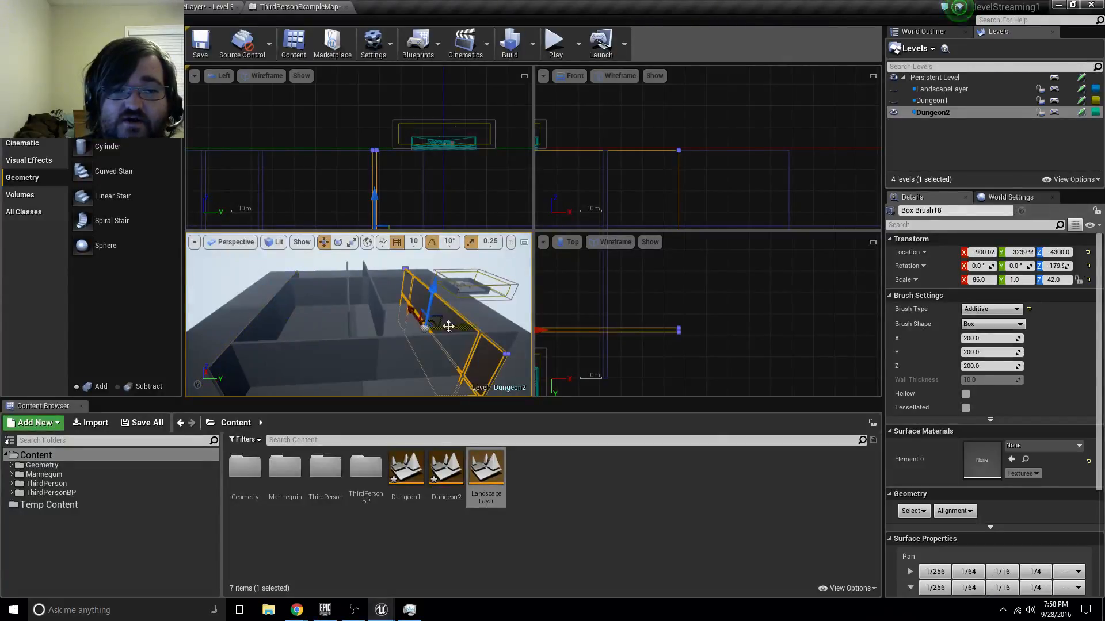
drag(448, 326, 464, 327)
mouse_move(464, 327)
right_down()
mouse_move(471, 312)
mouse_move(453, 335)
right_up()
key(w)
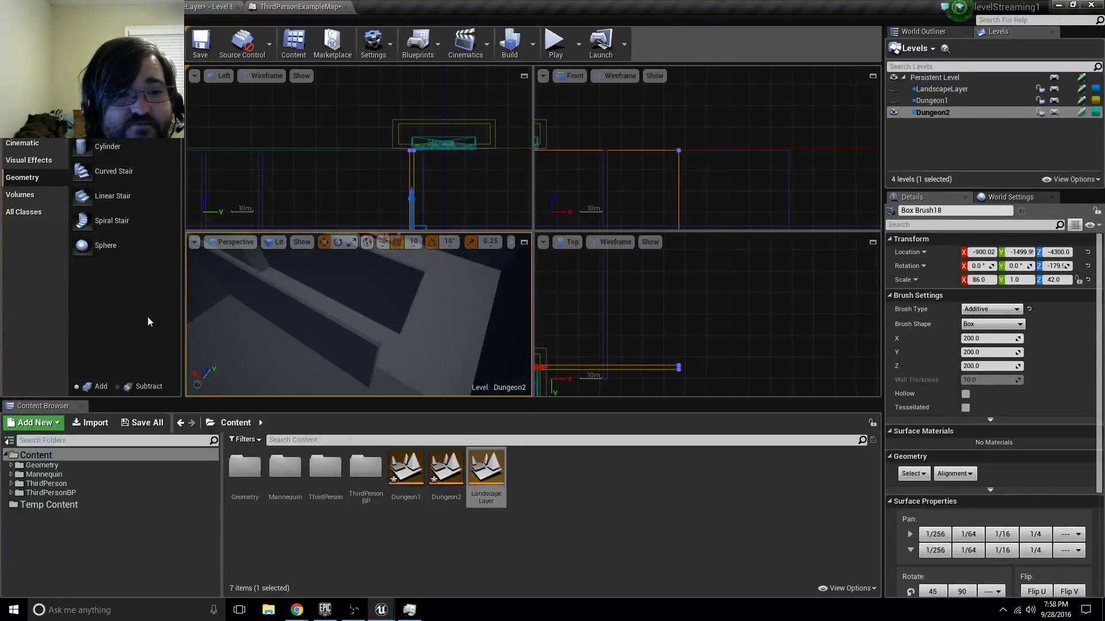
- Add a subtractive box brush inside Dungeon2, scale it to 47.5 along Y and move it to Y -9630
click(118, 387)
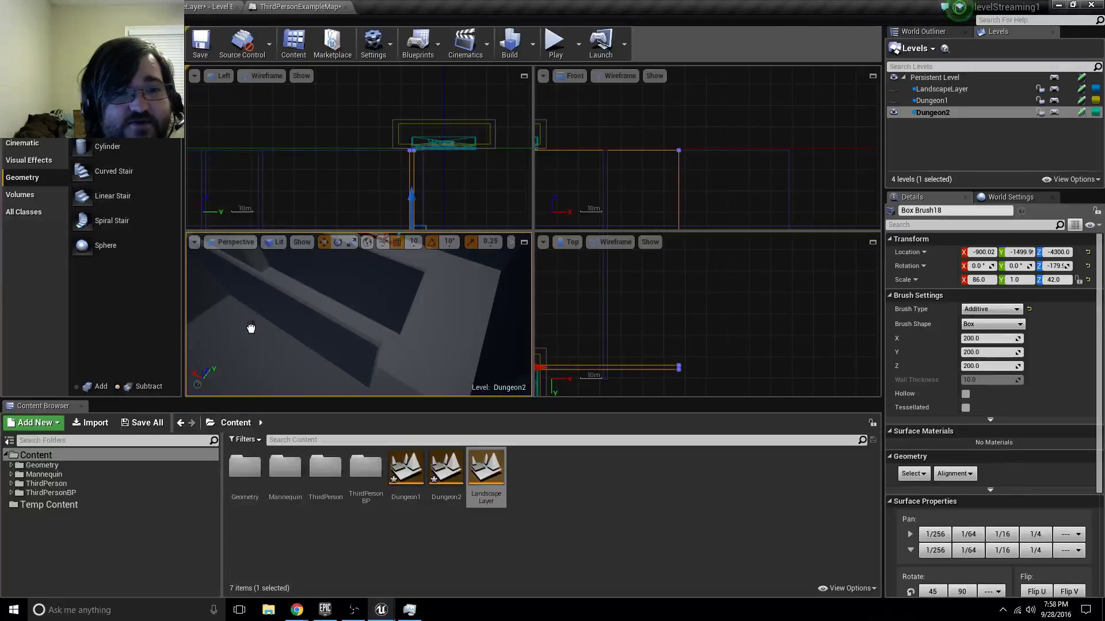
mouse_move(251, 328)
mouse_down()
mouse_move(247, 339)
mouse_move(236, 322)
mouse_move(260, 317)
mouse_up()
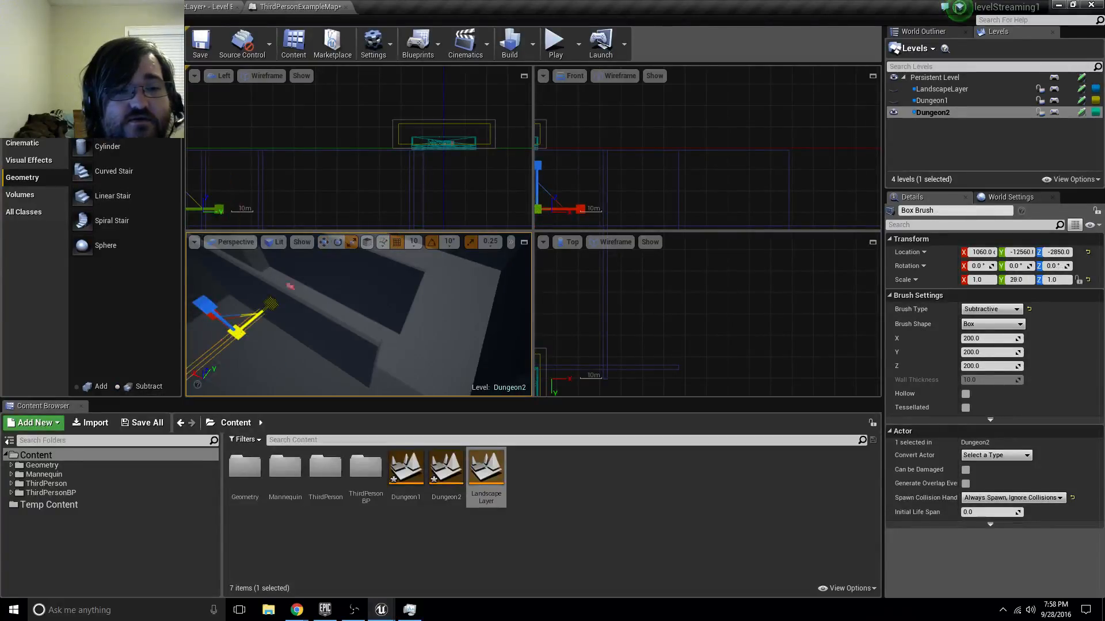
key(w)
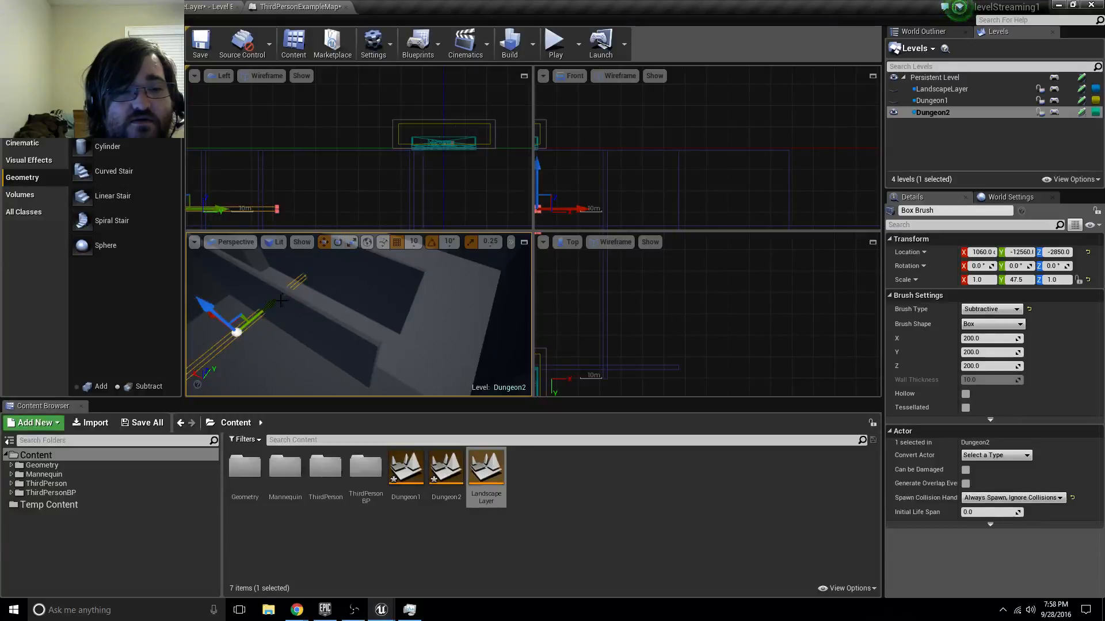
drag(276, 299, 339, 270)
- Widen the subtractive box to a scale of 54 along X and center it between the outer walls at X -1270
mouse_move(339, 271)
right_down()
mouse_move(334, 244)
mouse_move(317, 322)
right_up()
key(e)
key(r)
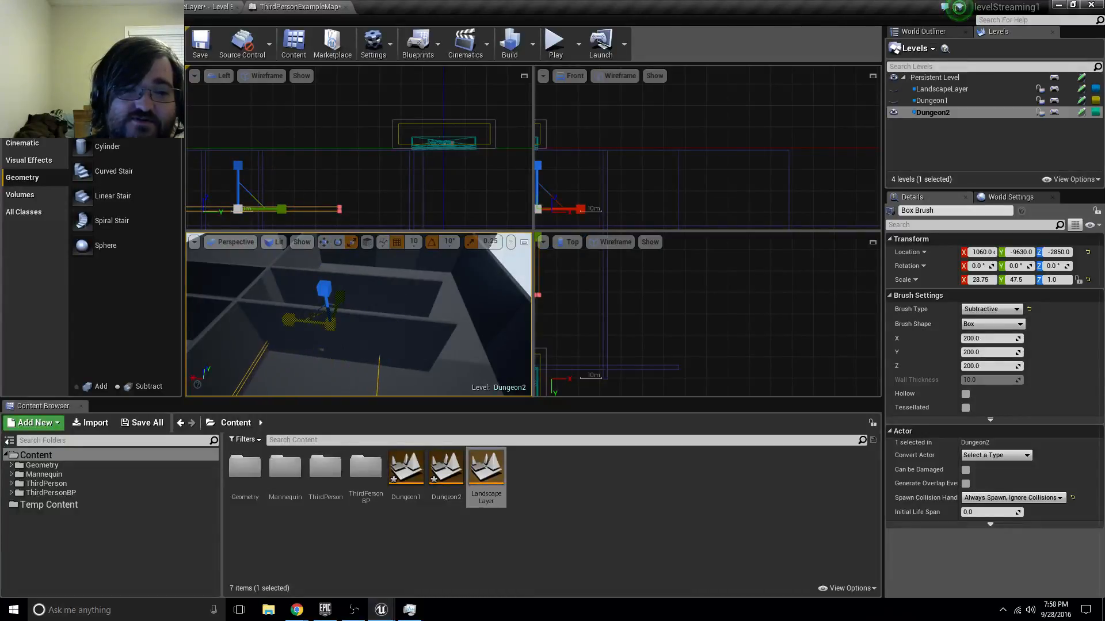
drag(292, 320, 383, 337)
key(w)
key(r)
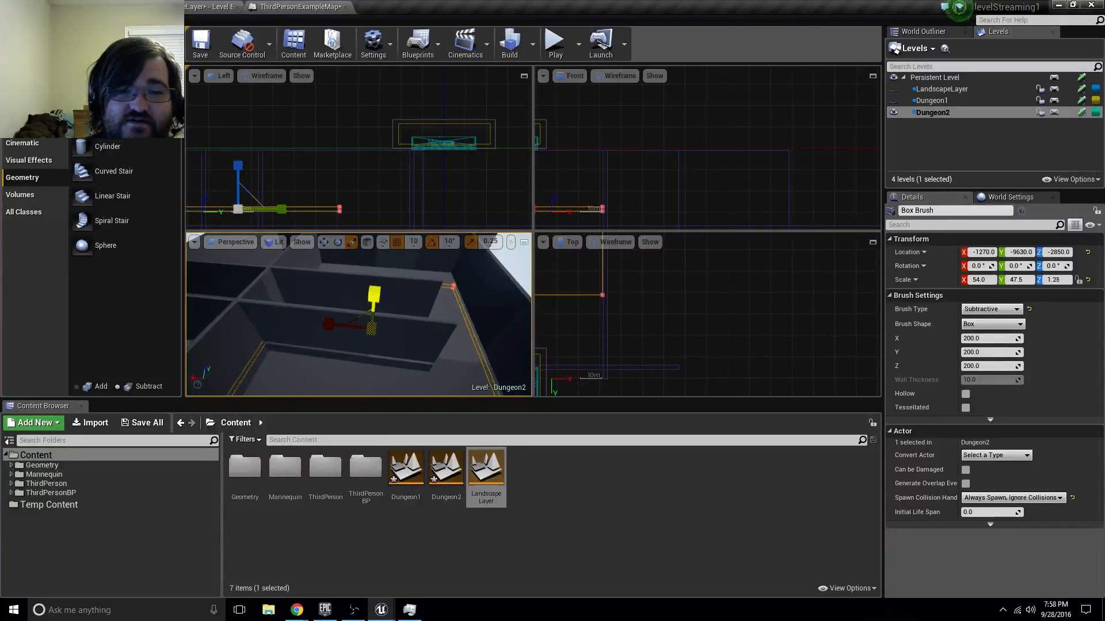
- Raise the subtractive box to Z -1630 and enlarge it to scale X 54.25, Z 20 to clear the inner walls
drag(374, 295, 374, 272)
key(w)
key(e)
key(r)
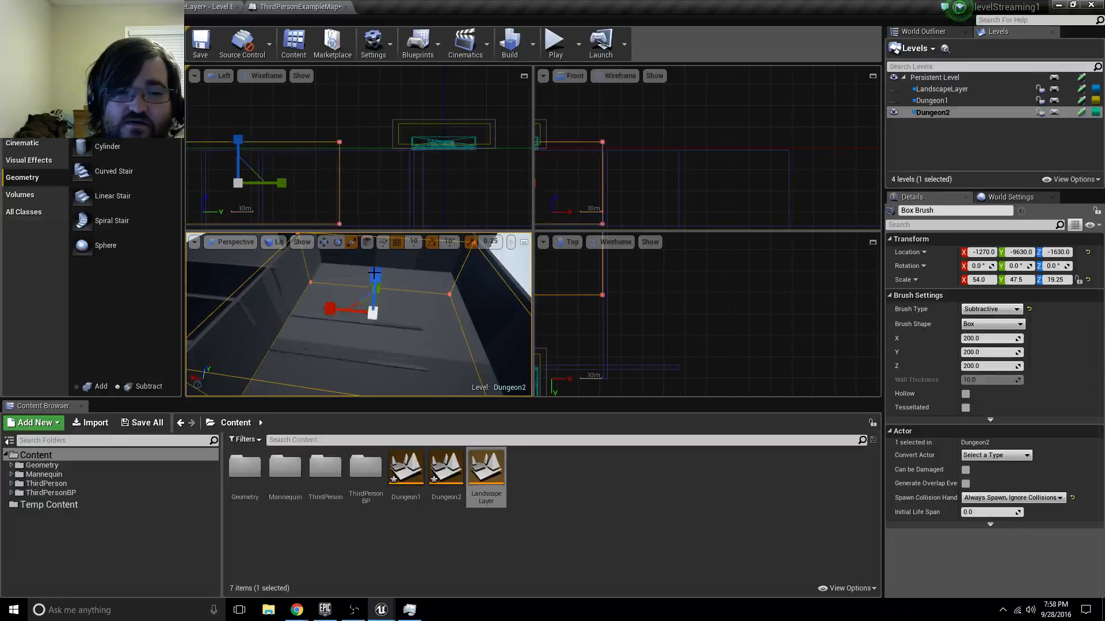
right_drag(346, 338, 345, 329)
drag(374, 286, 371, 287)
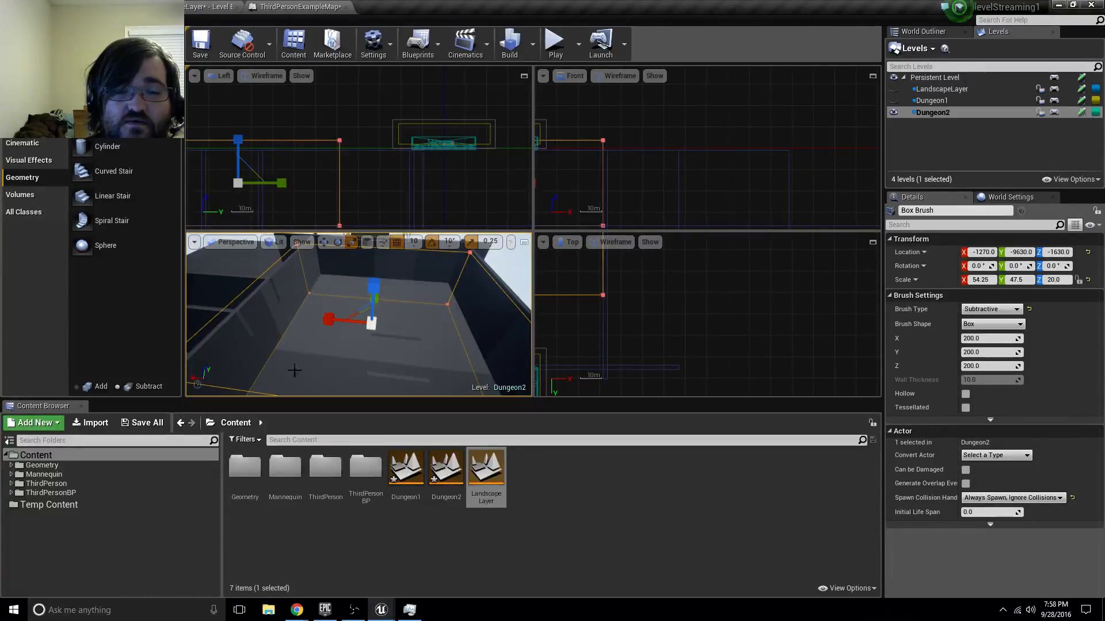
- Place a second subtractive box at the outer wall's base, scale it to 8.25 along Y and move it to X 4240, Y -9670
right_drag(294, 371, 300, 371)
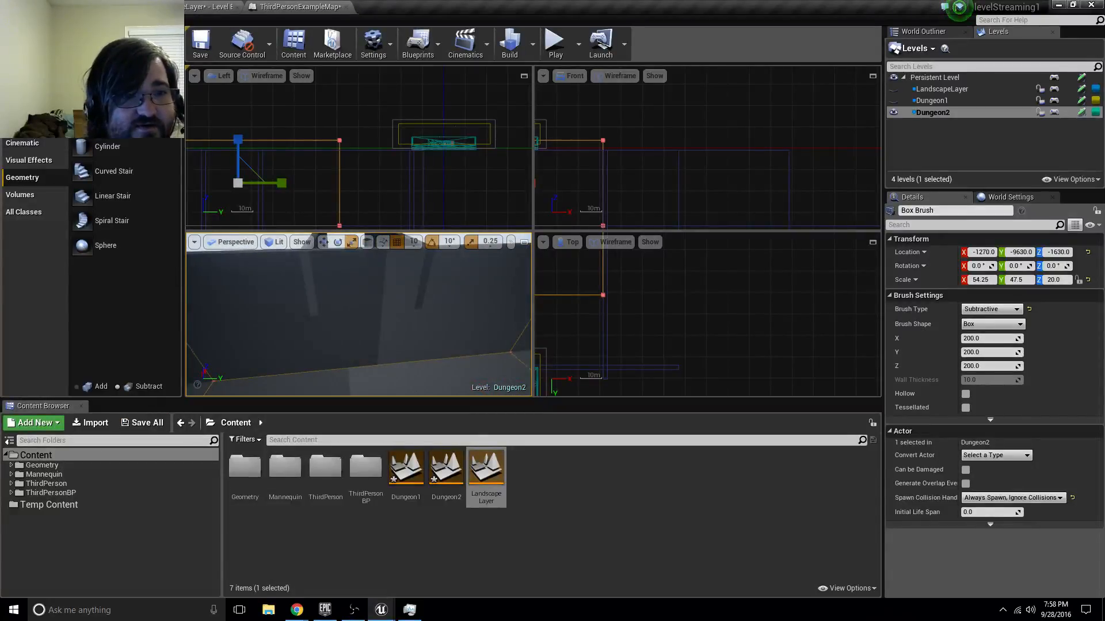
drag(378, 351, 381, 359)
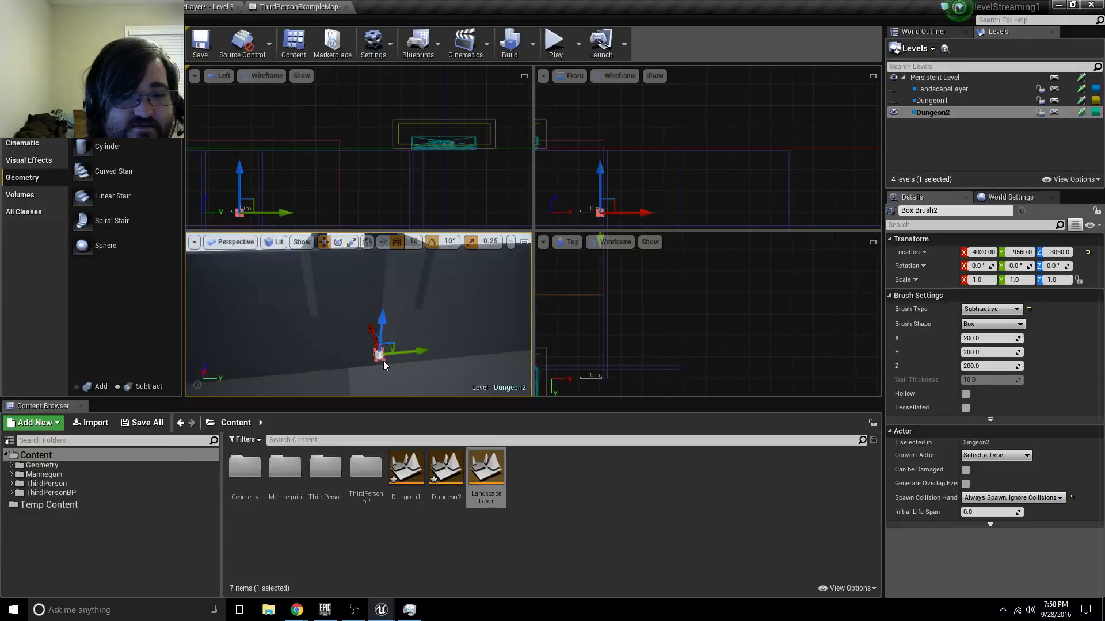
key(r)
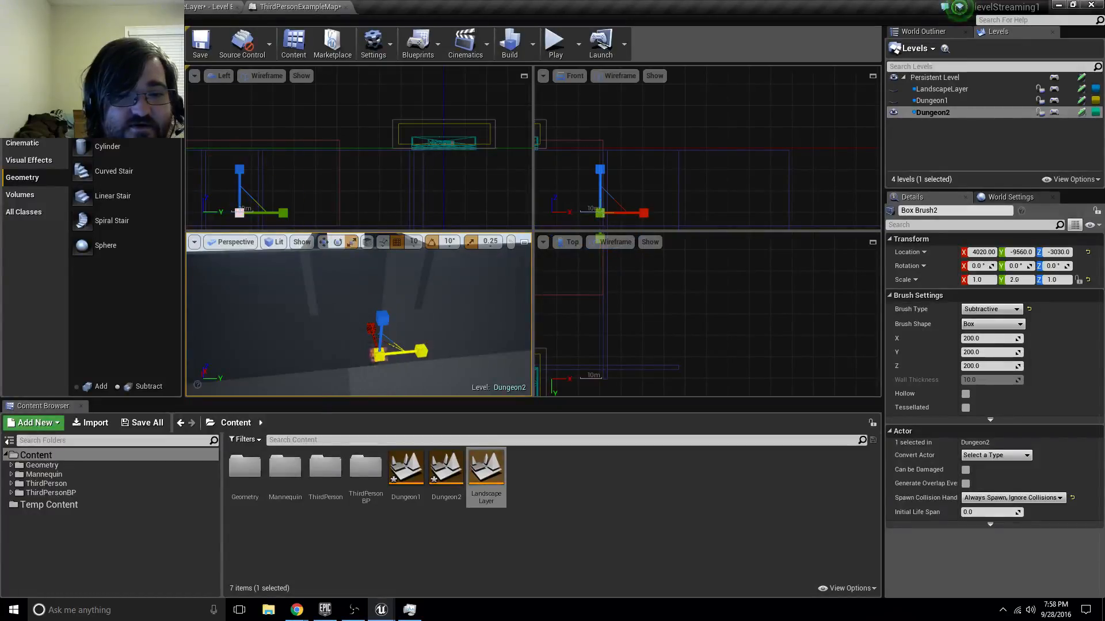
key(w)
drag(424, 350, 371, 333)
- Scale the small subtractive box to 3.75 along X and 11.5 along Z to cut a doorway through the wall
key(e)
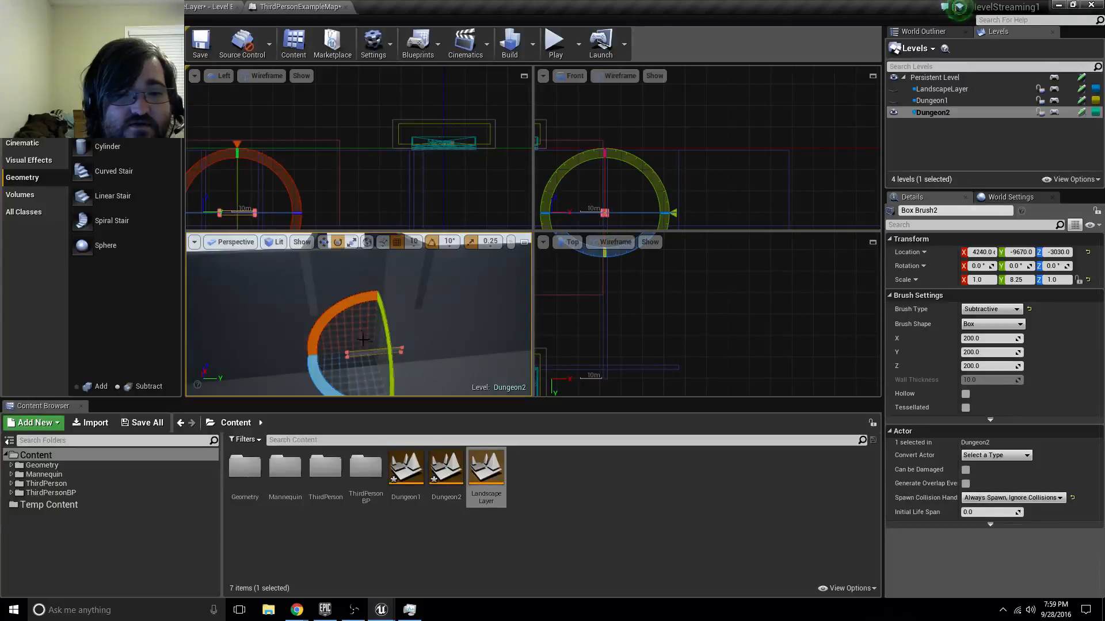
key(r)
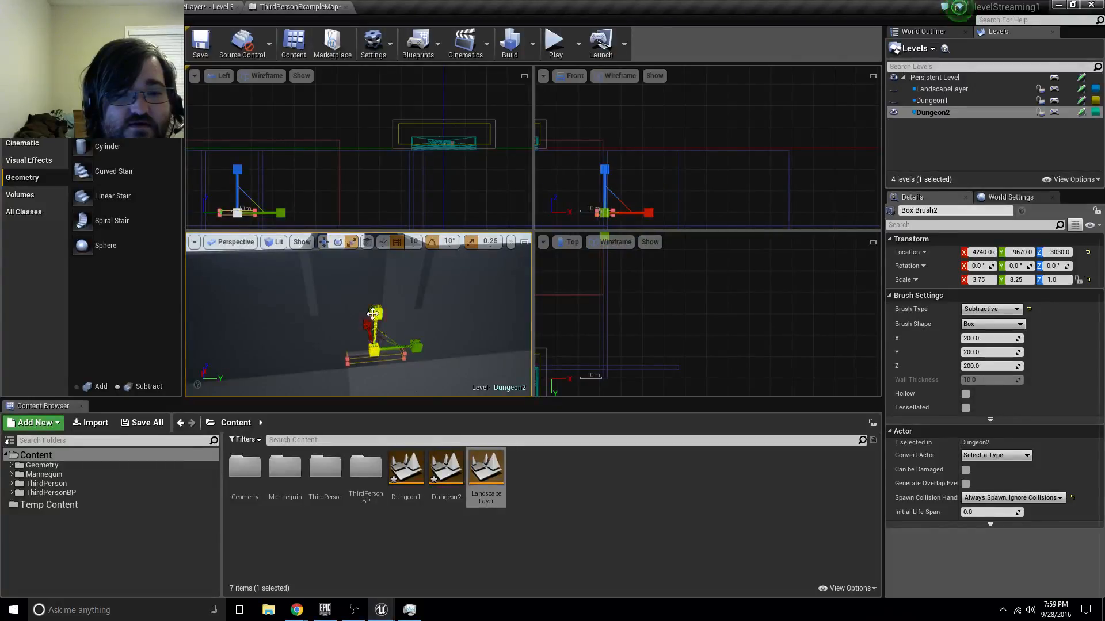
key(w)
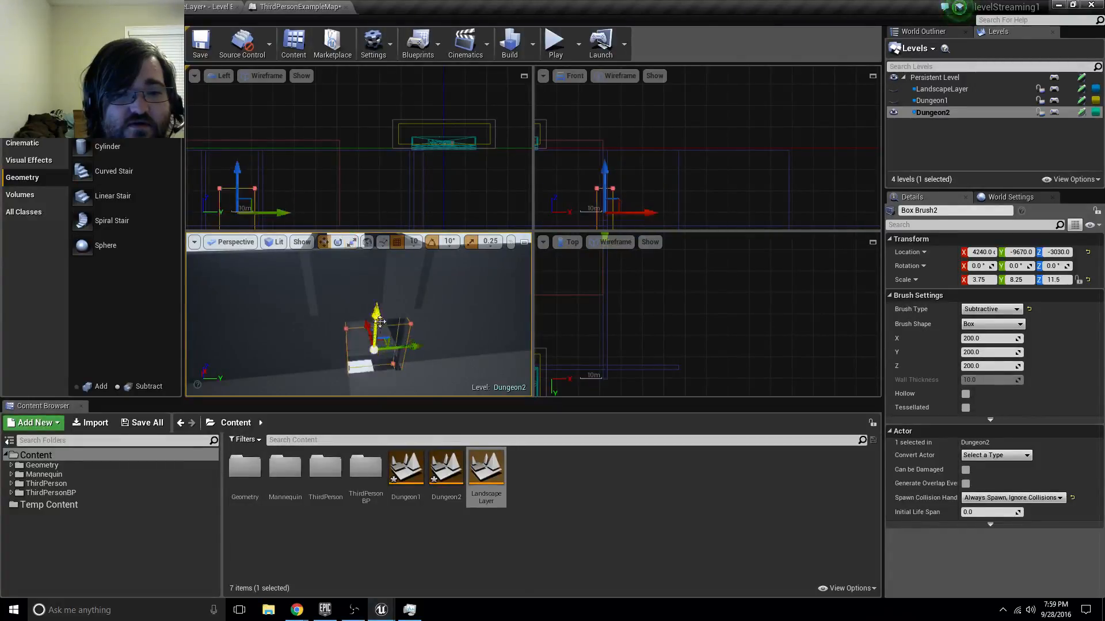